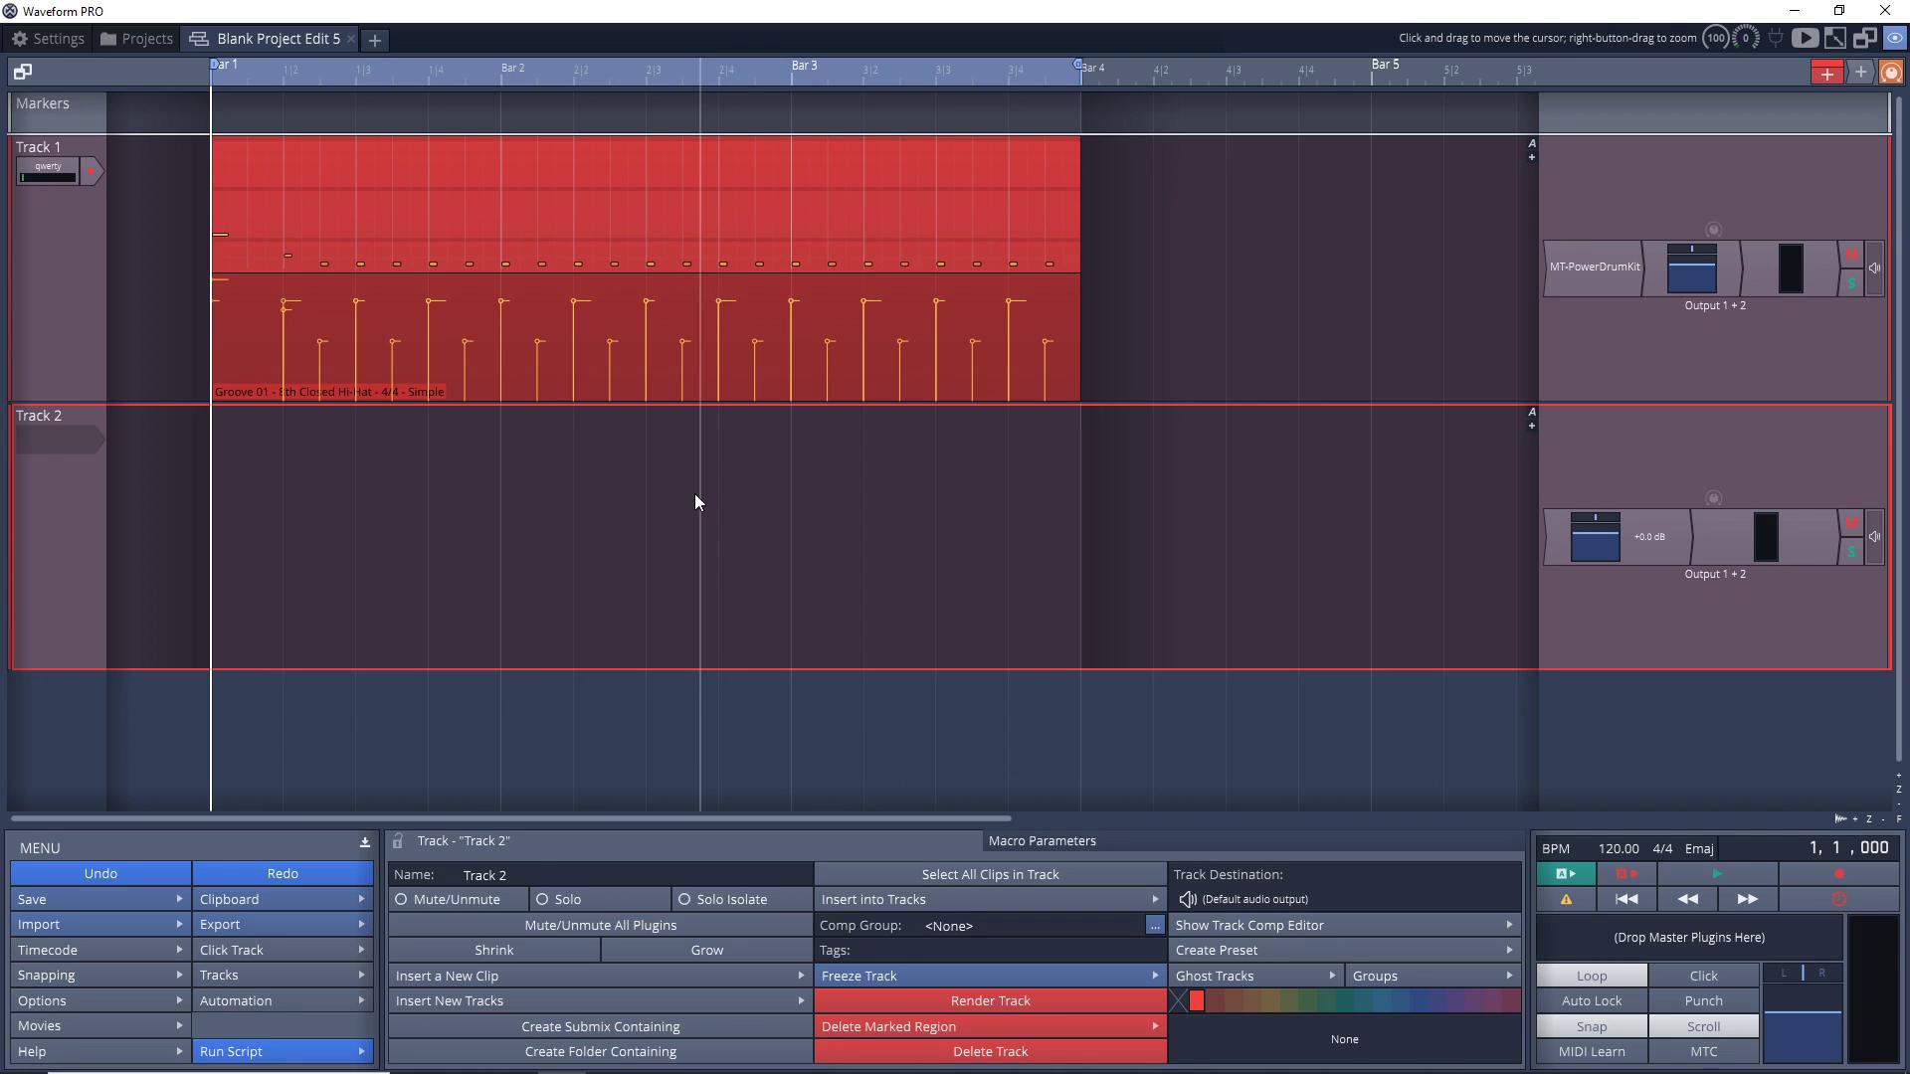
- Briefly inspect the drum clip's notes, then assign Input 1 as Track 2's input source
double_click(470, 274)
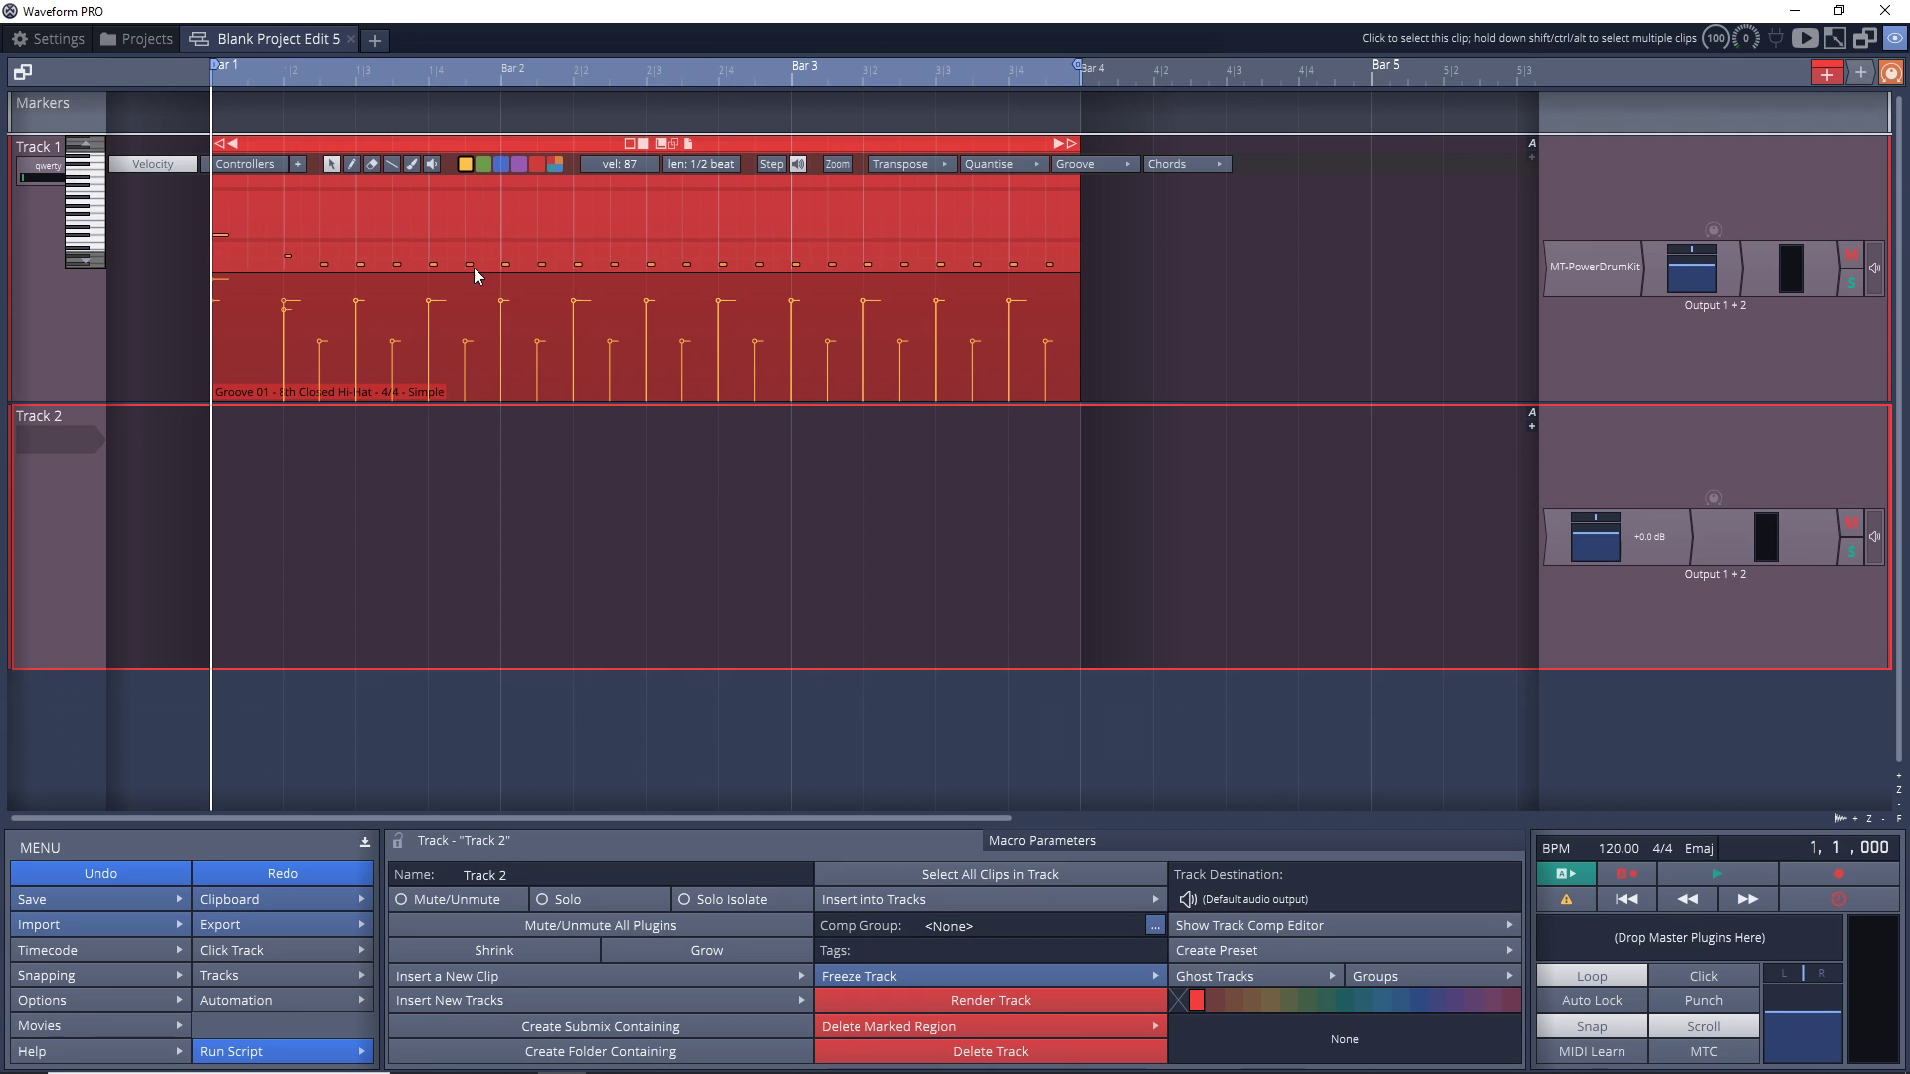
double_click(919, 354)
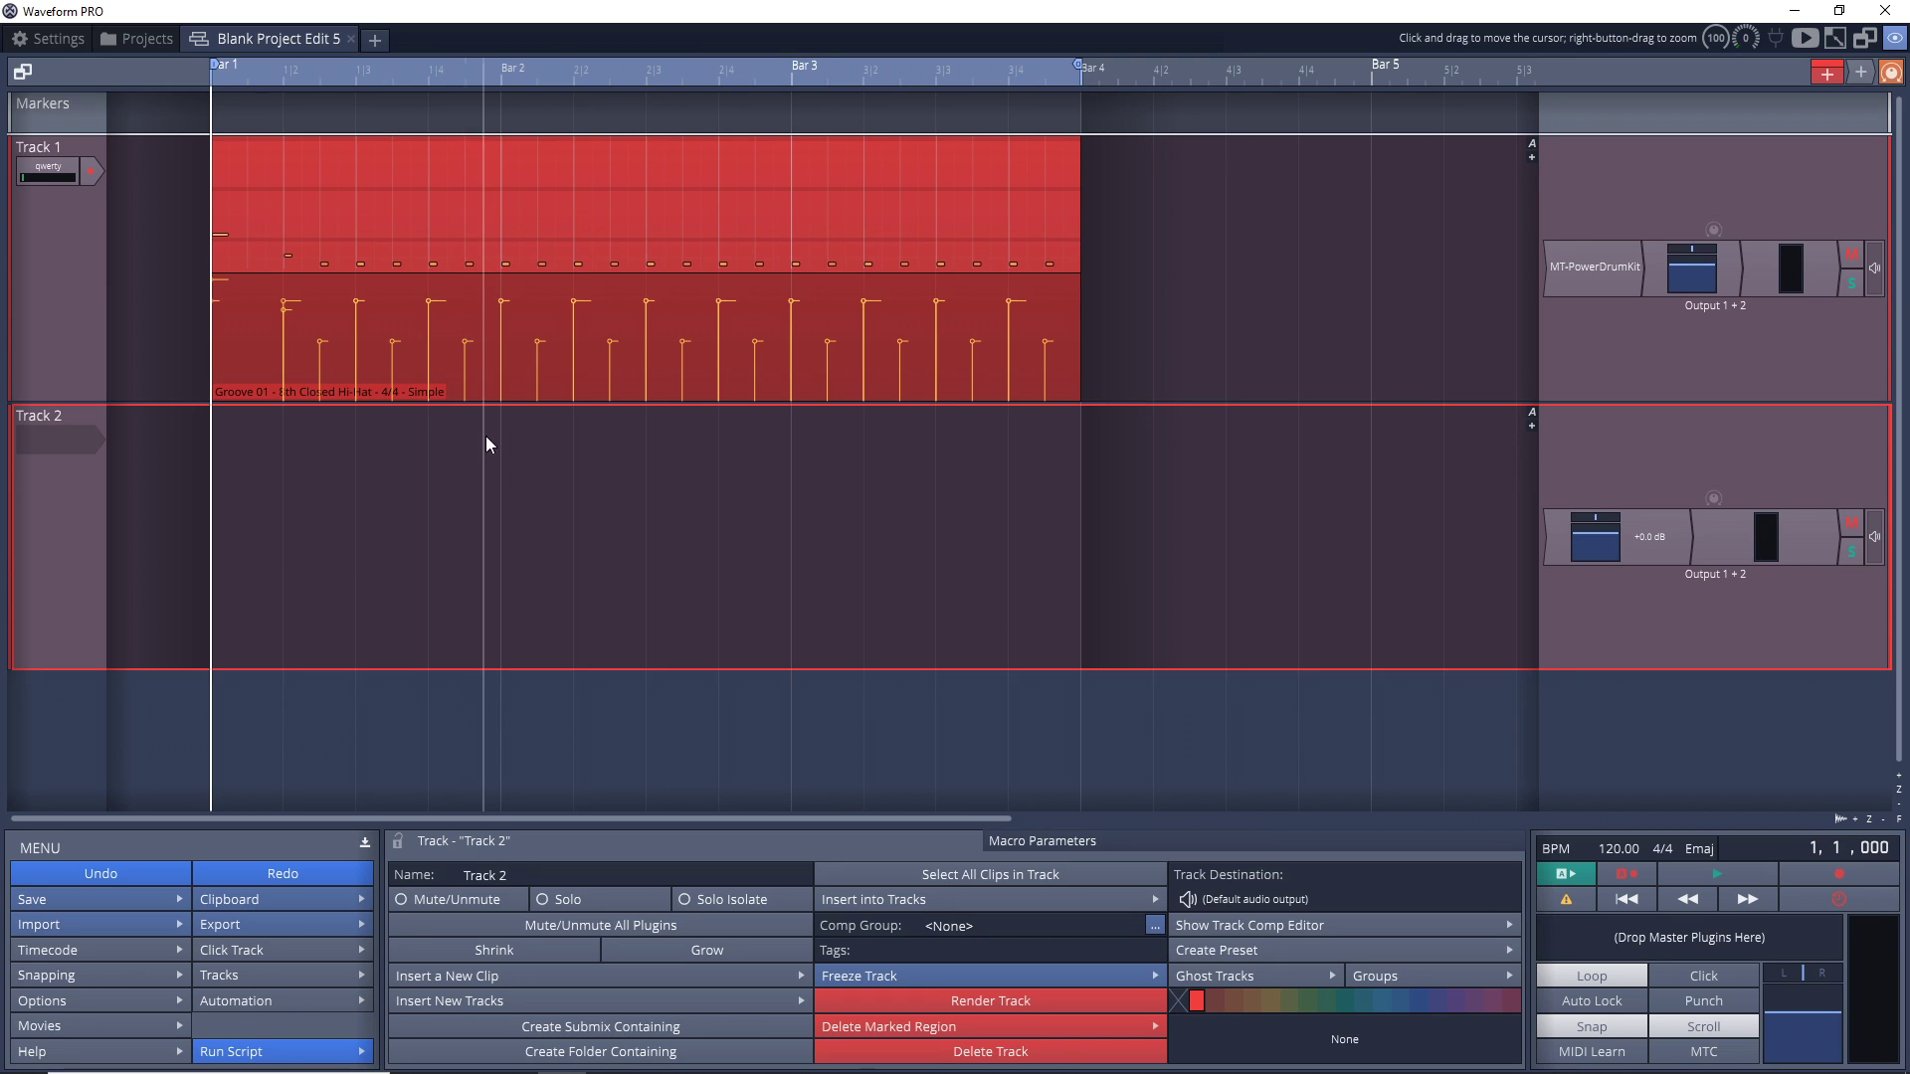
double_click(696, 378)
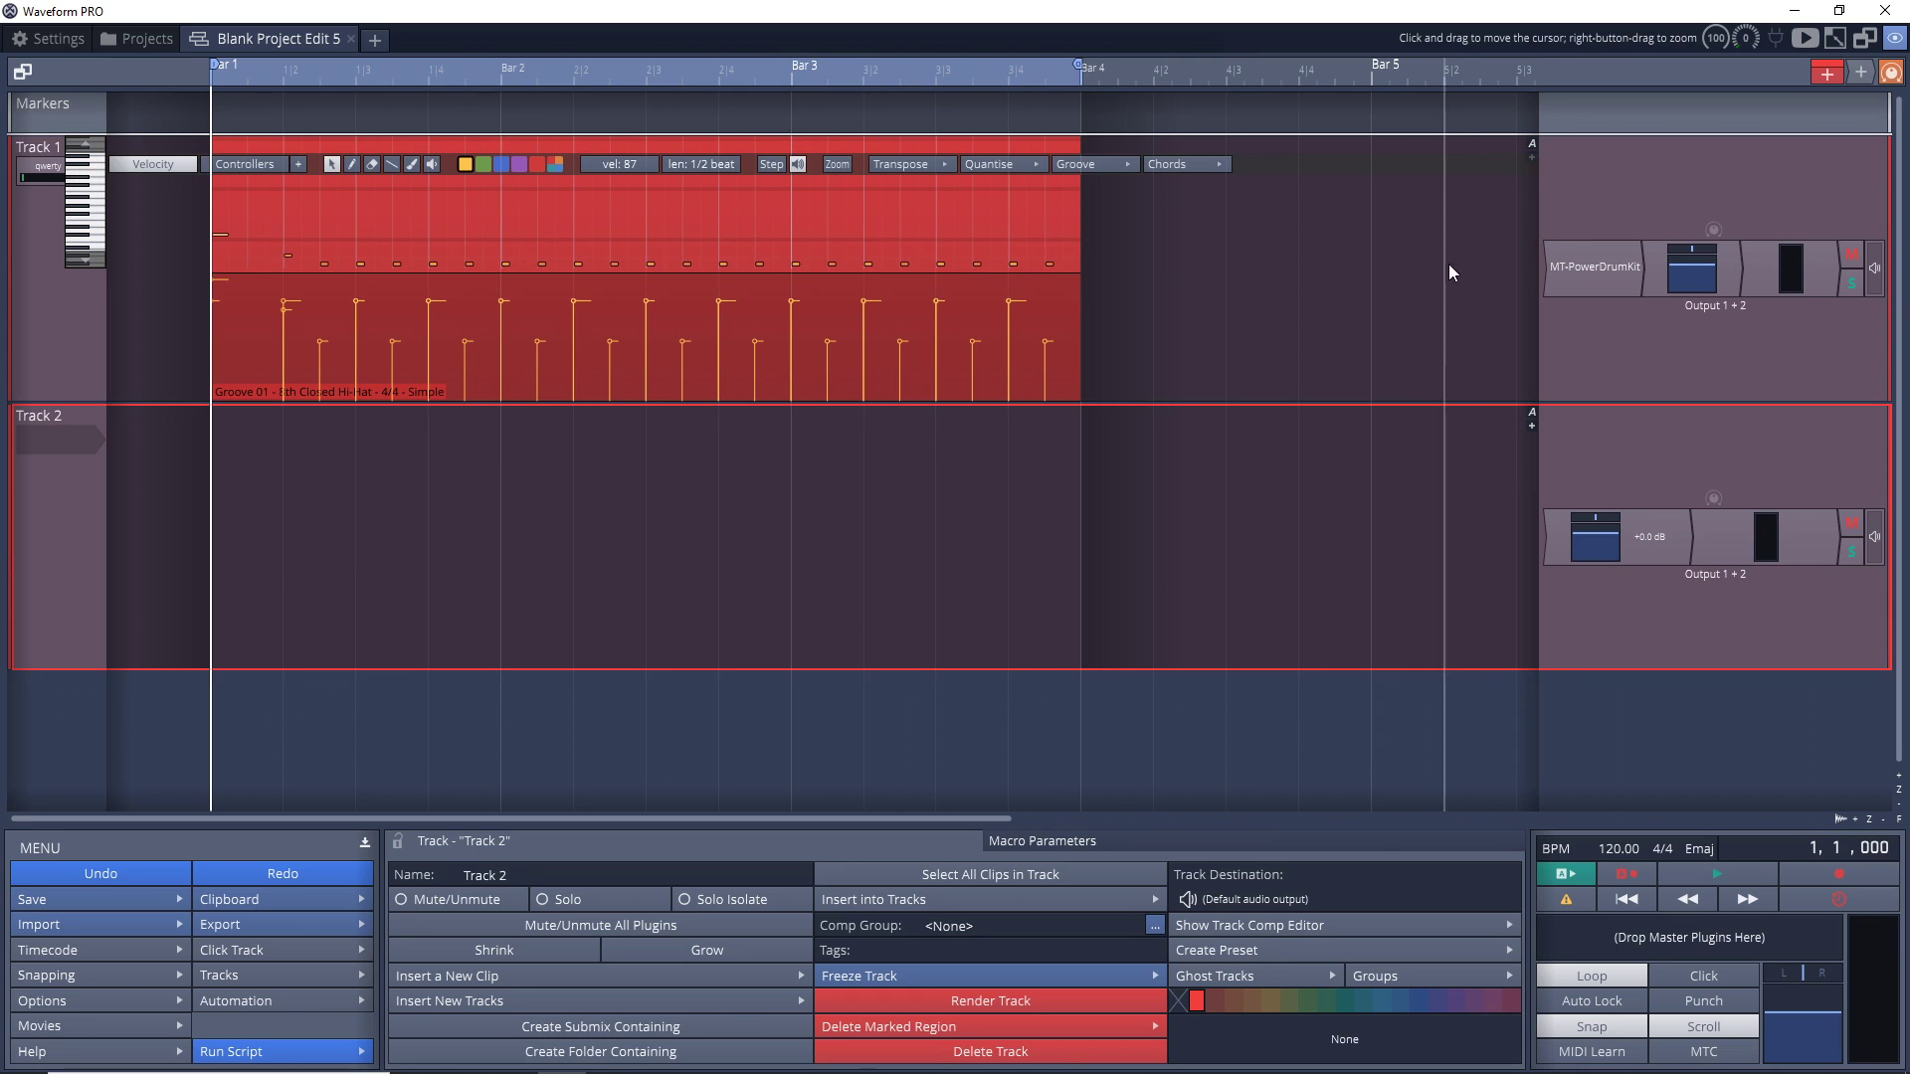
left_click(1135, 275)
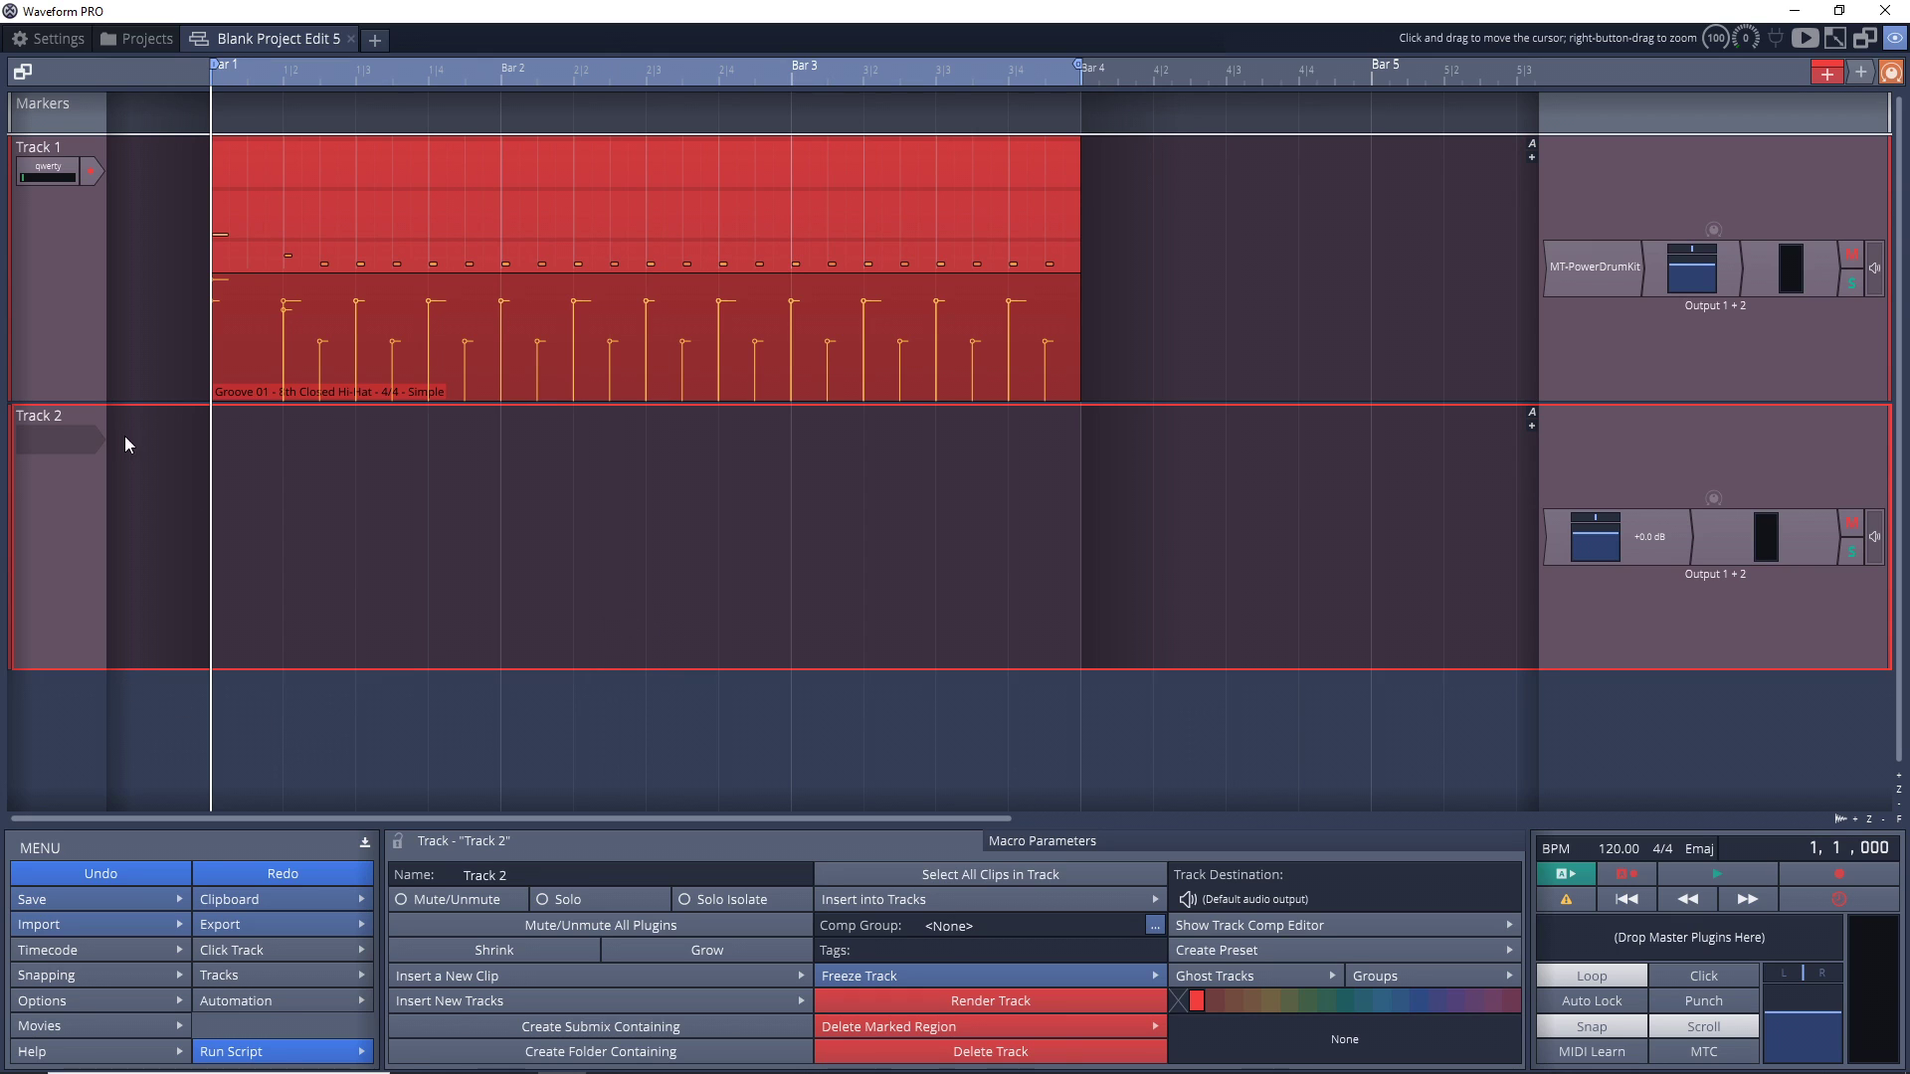
left_click(45, 419)
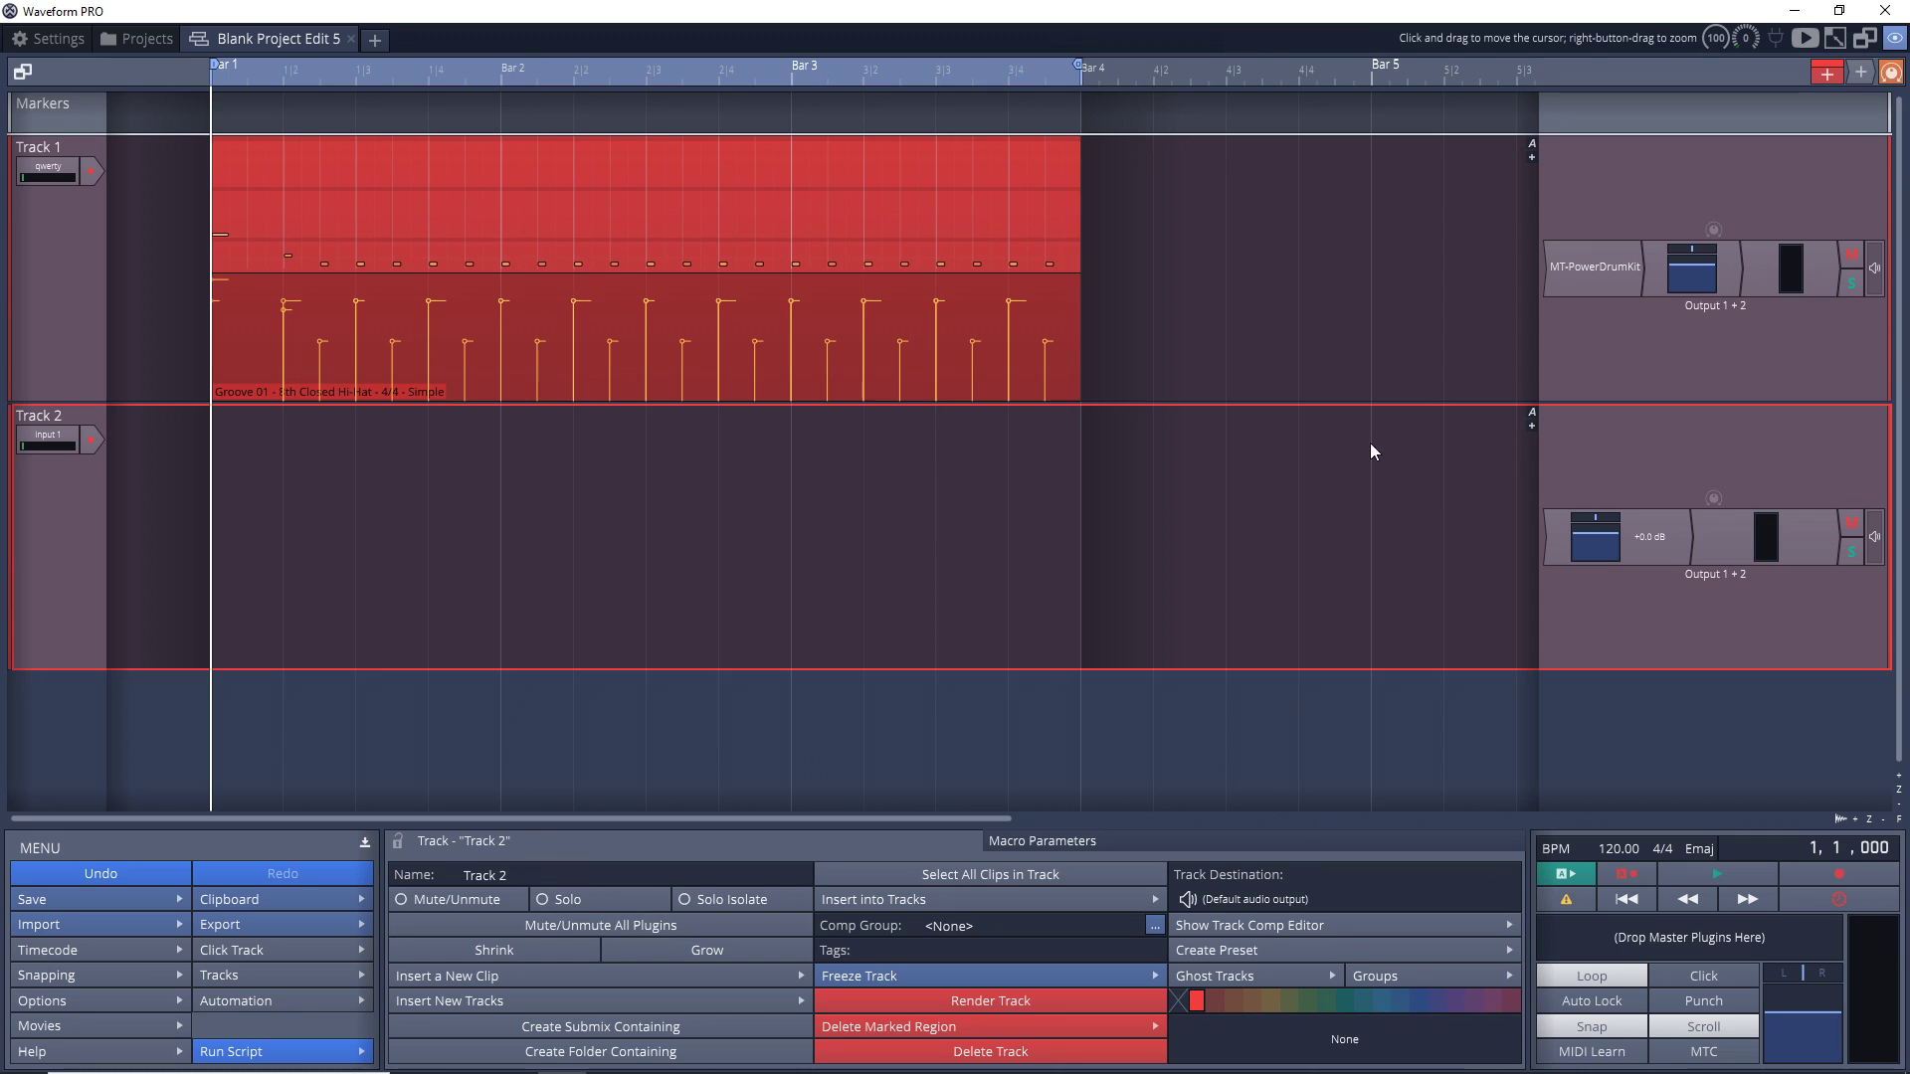
- Glance at the MT-PowerDrumKit window, then rename Track 2 to 'Drum Send'
double_click(1593, 267)
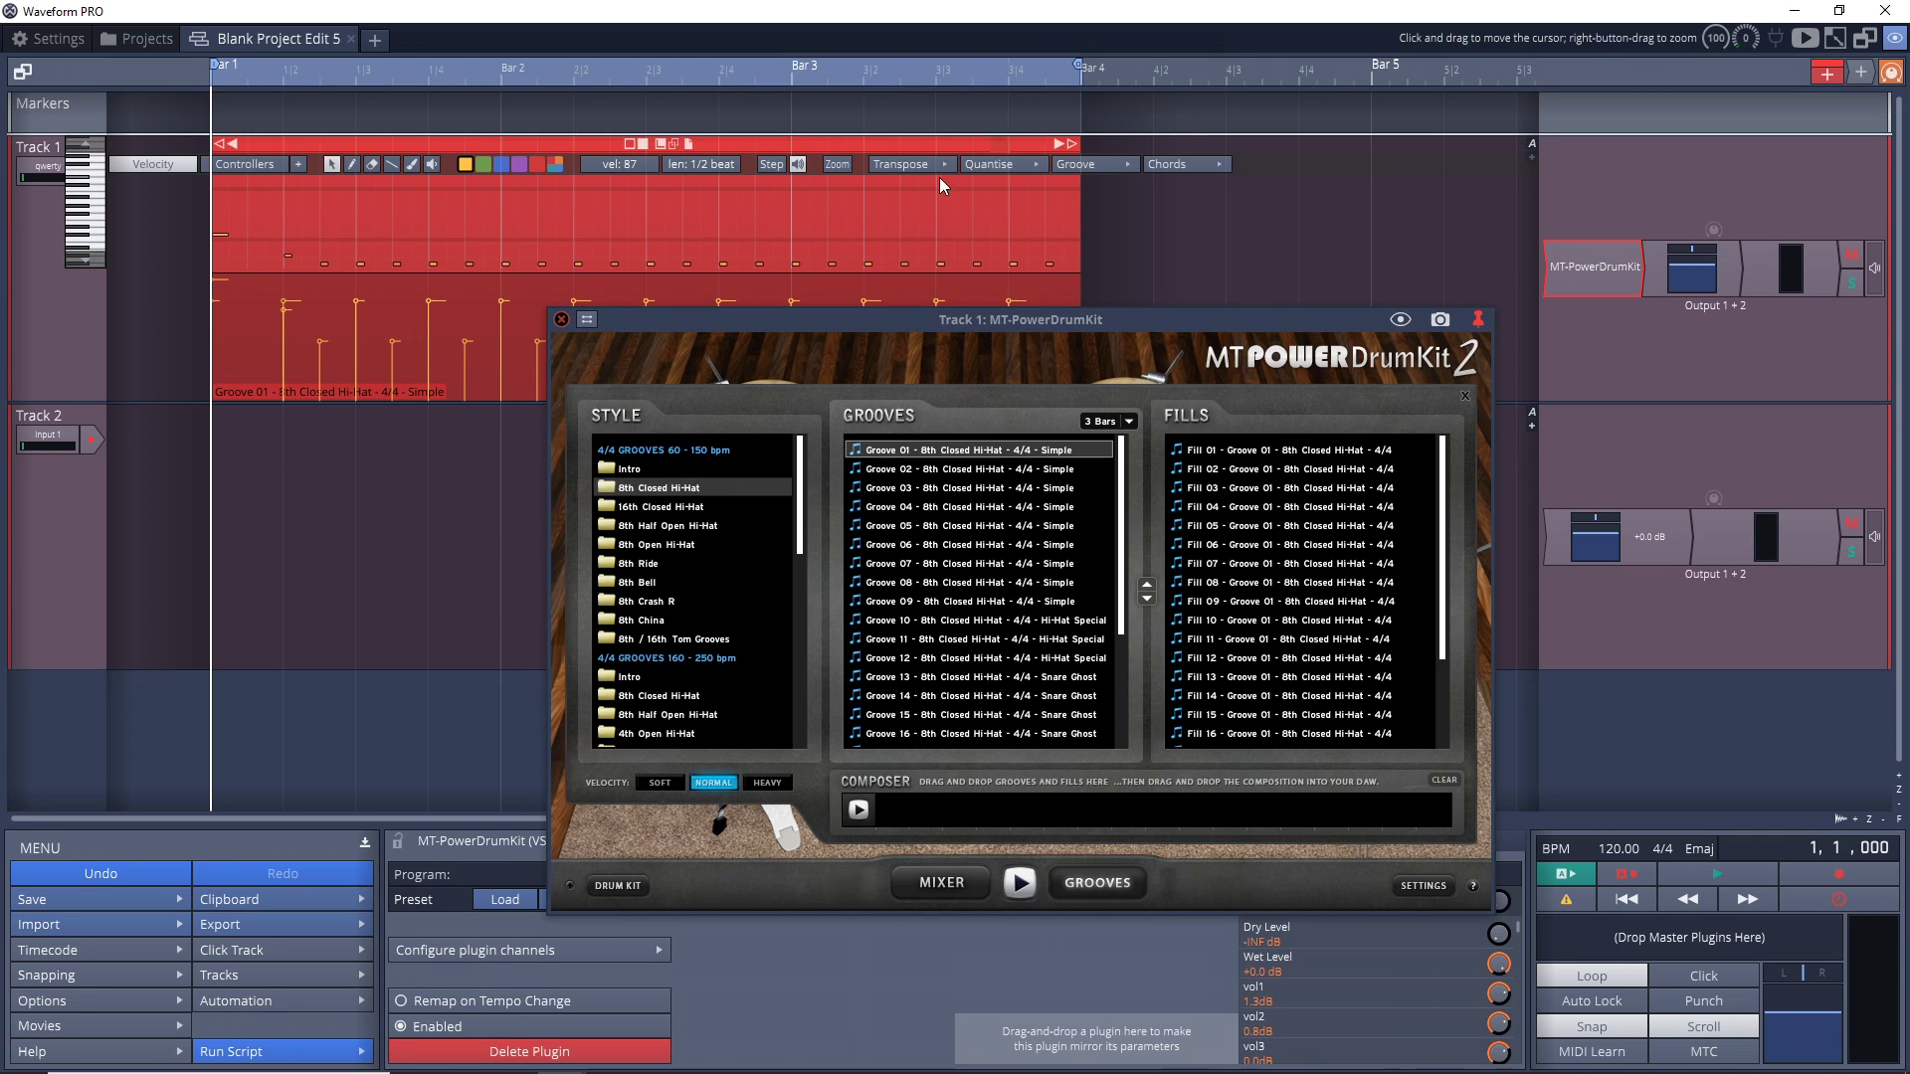
left_click(562, 319)
left_click(40, 494)
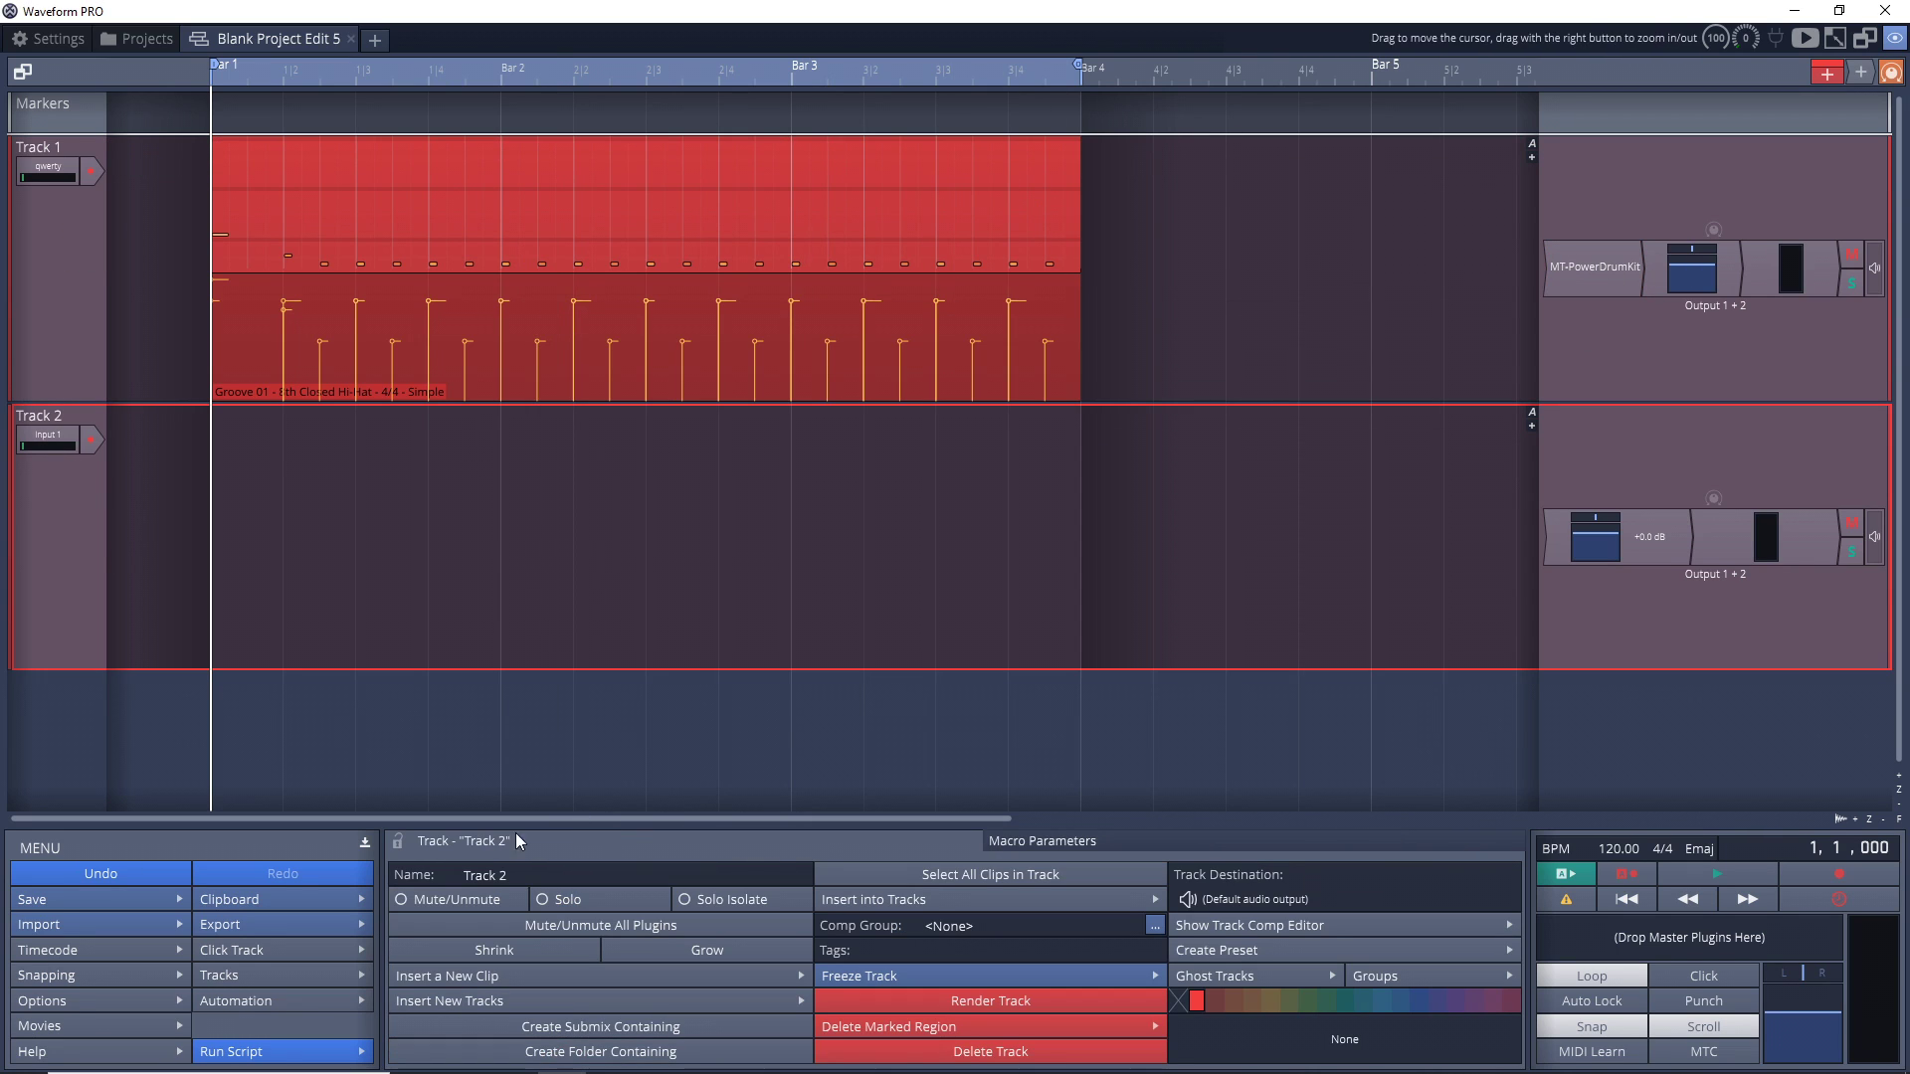
left_click(516, 874)
type("Drum Send")
key("Return")
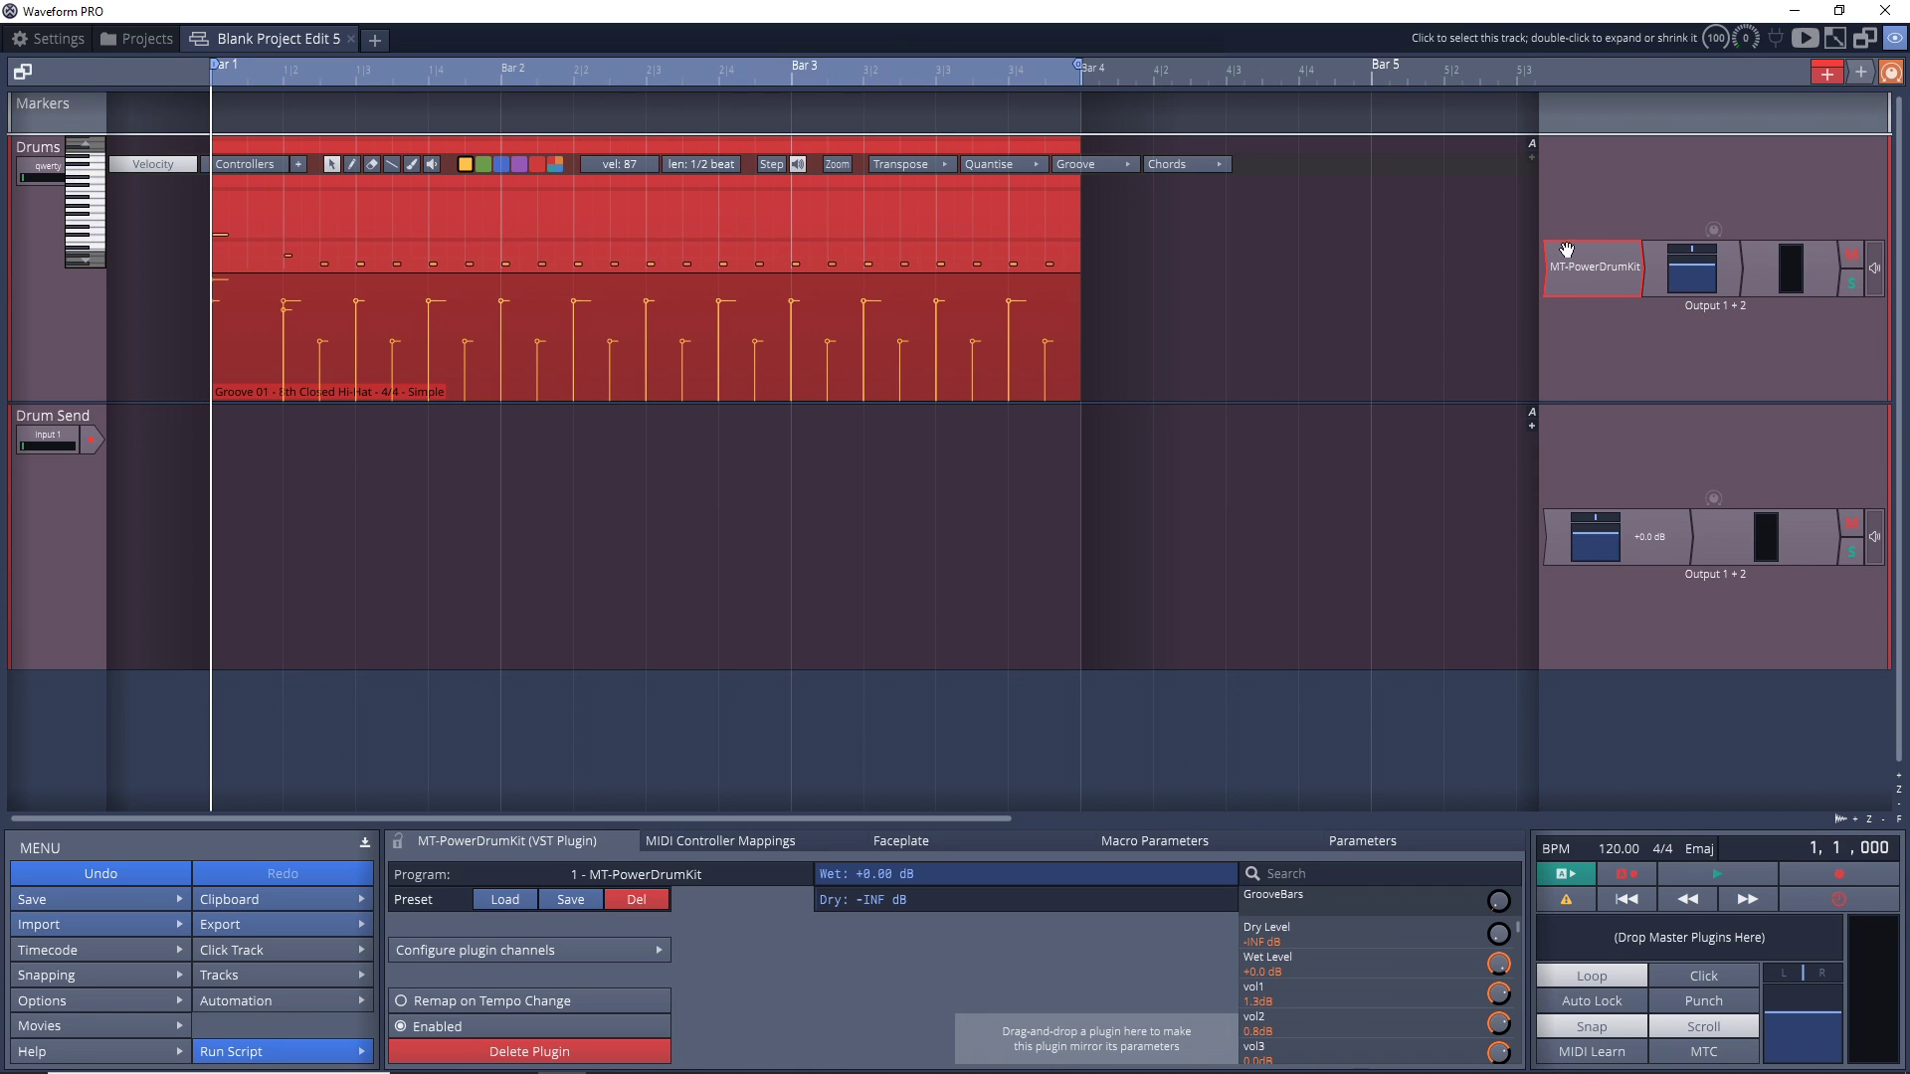
- Add a Utility Aux Send plugin to the Drums track
right_click(1666, 266)
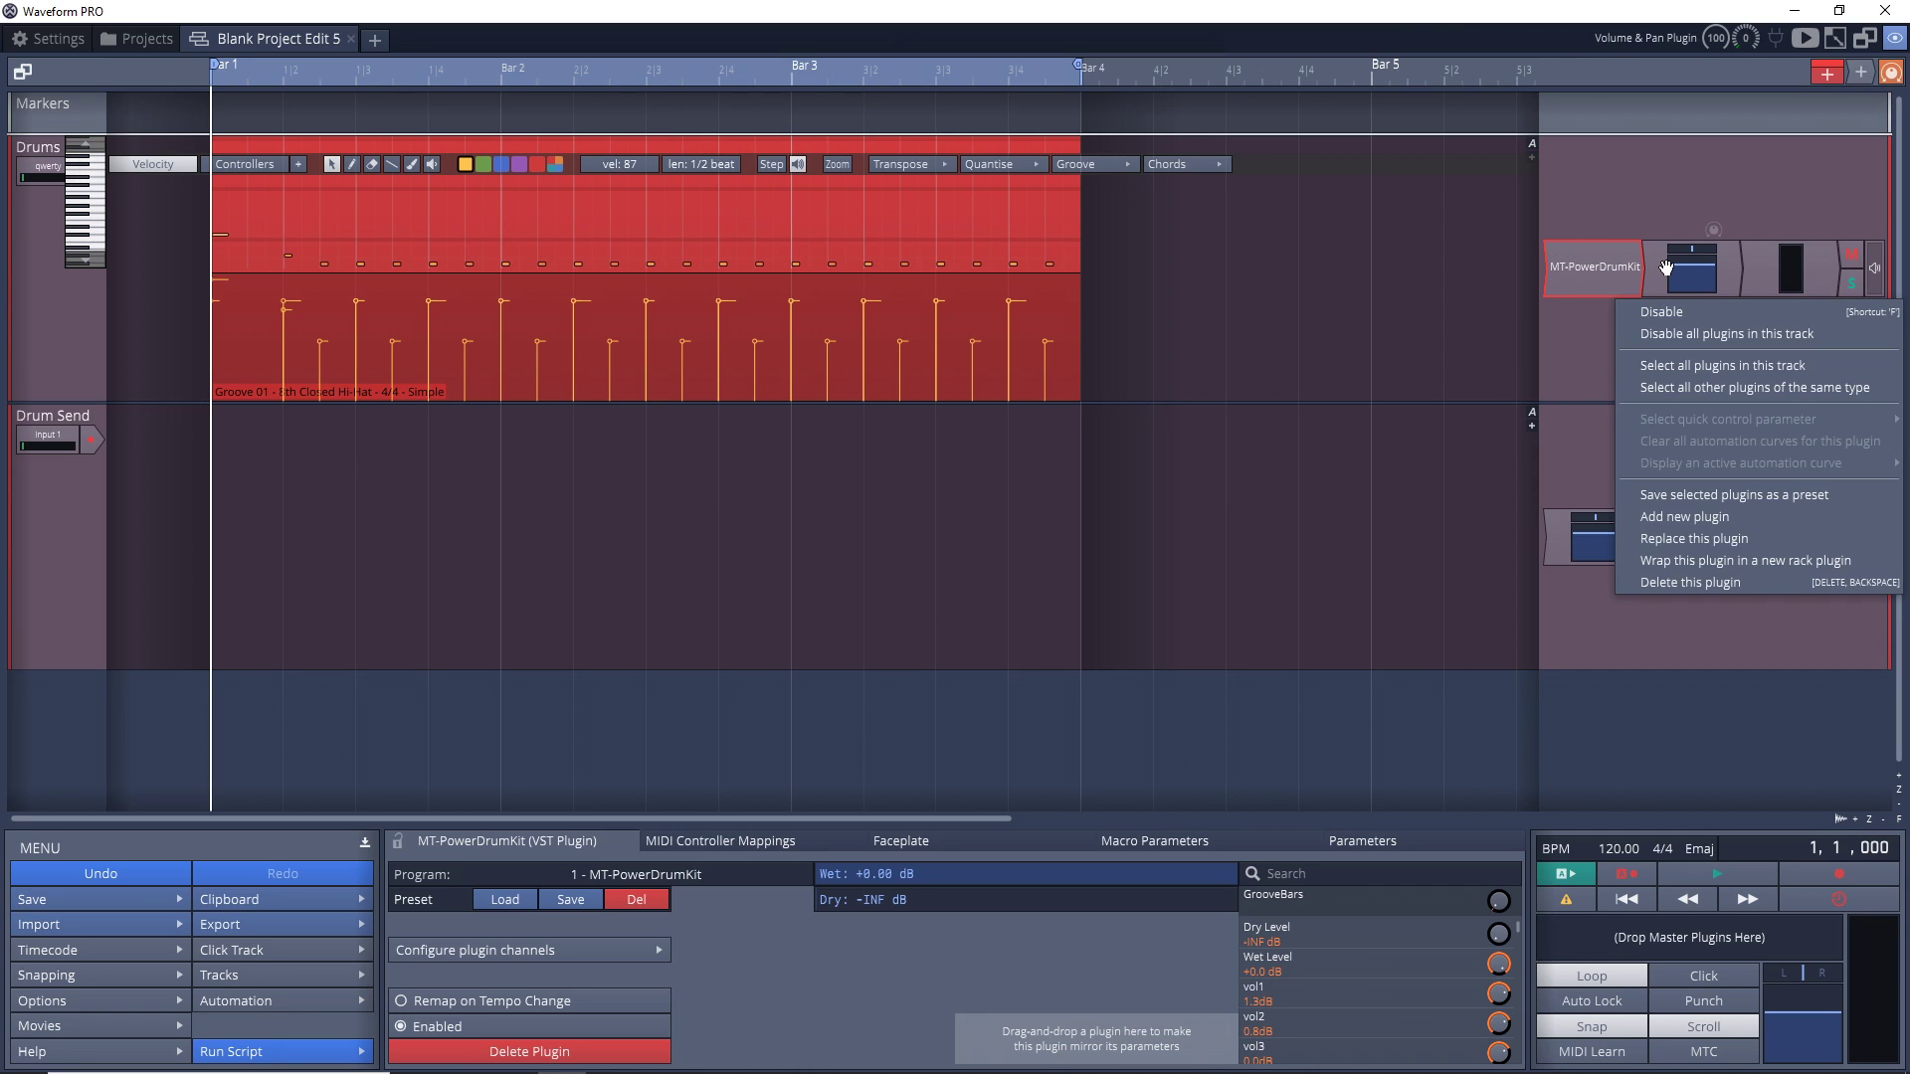
left_click(1689, 516)
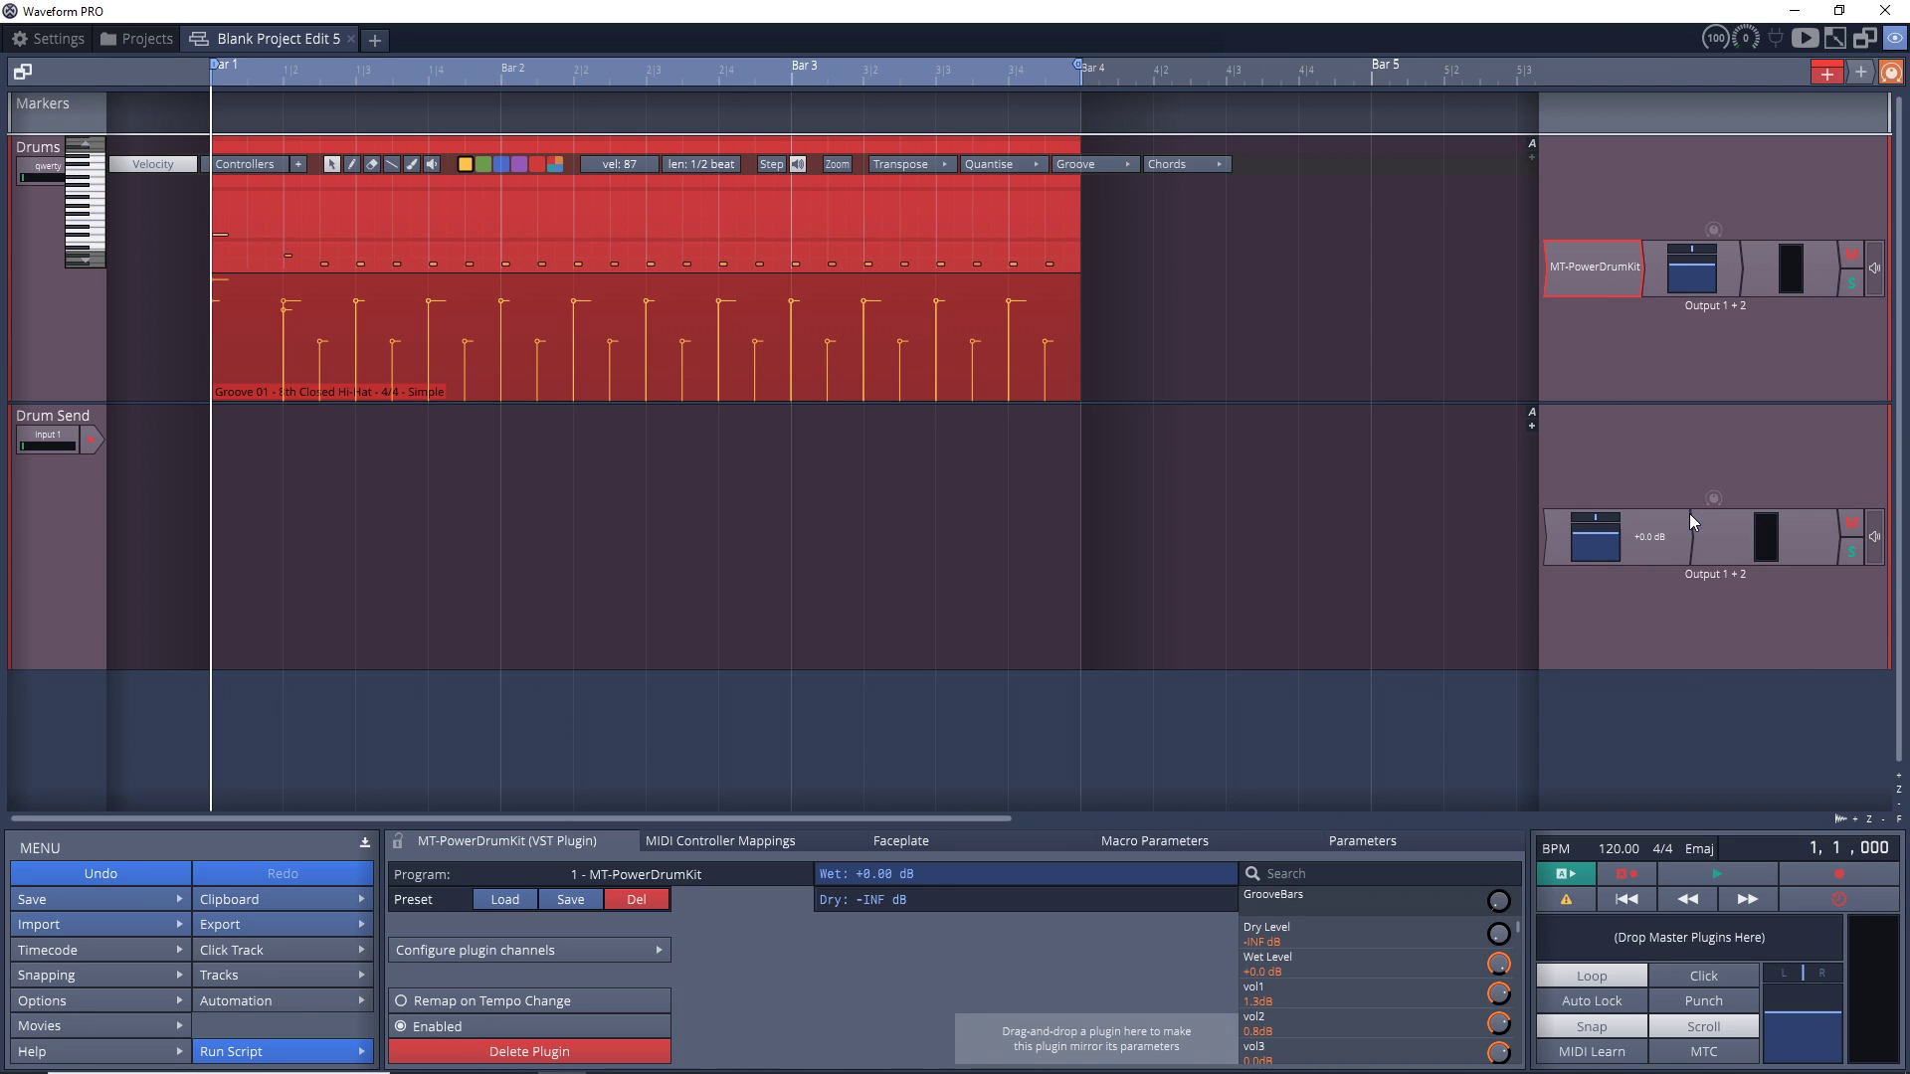
mouse_move(1526, 548)
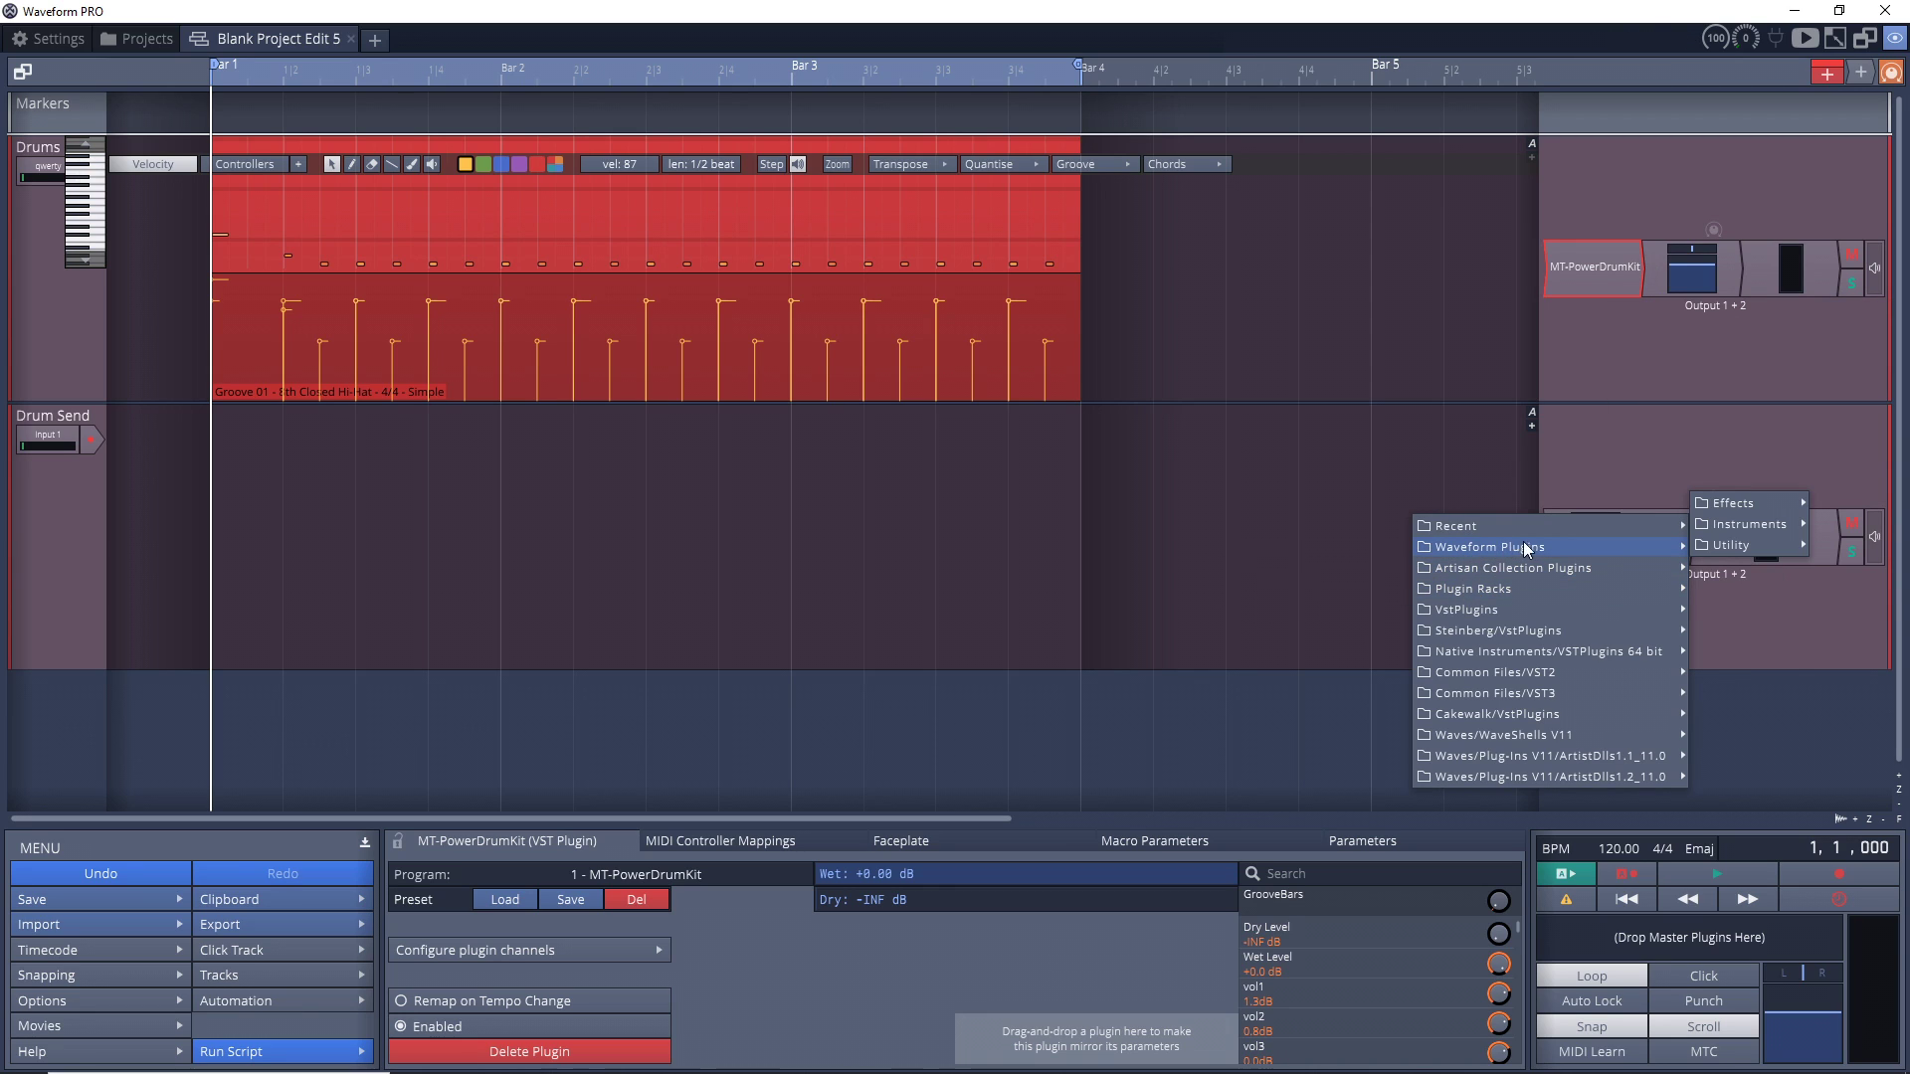
mouse_move(1736, 545)
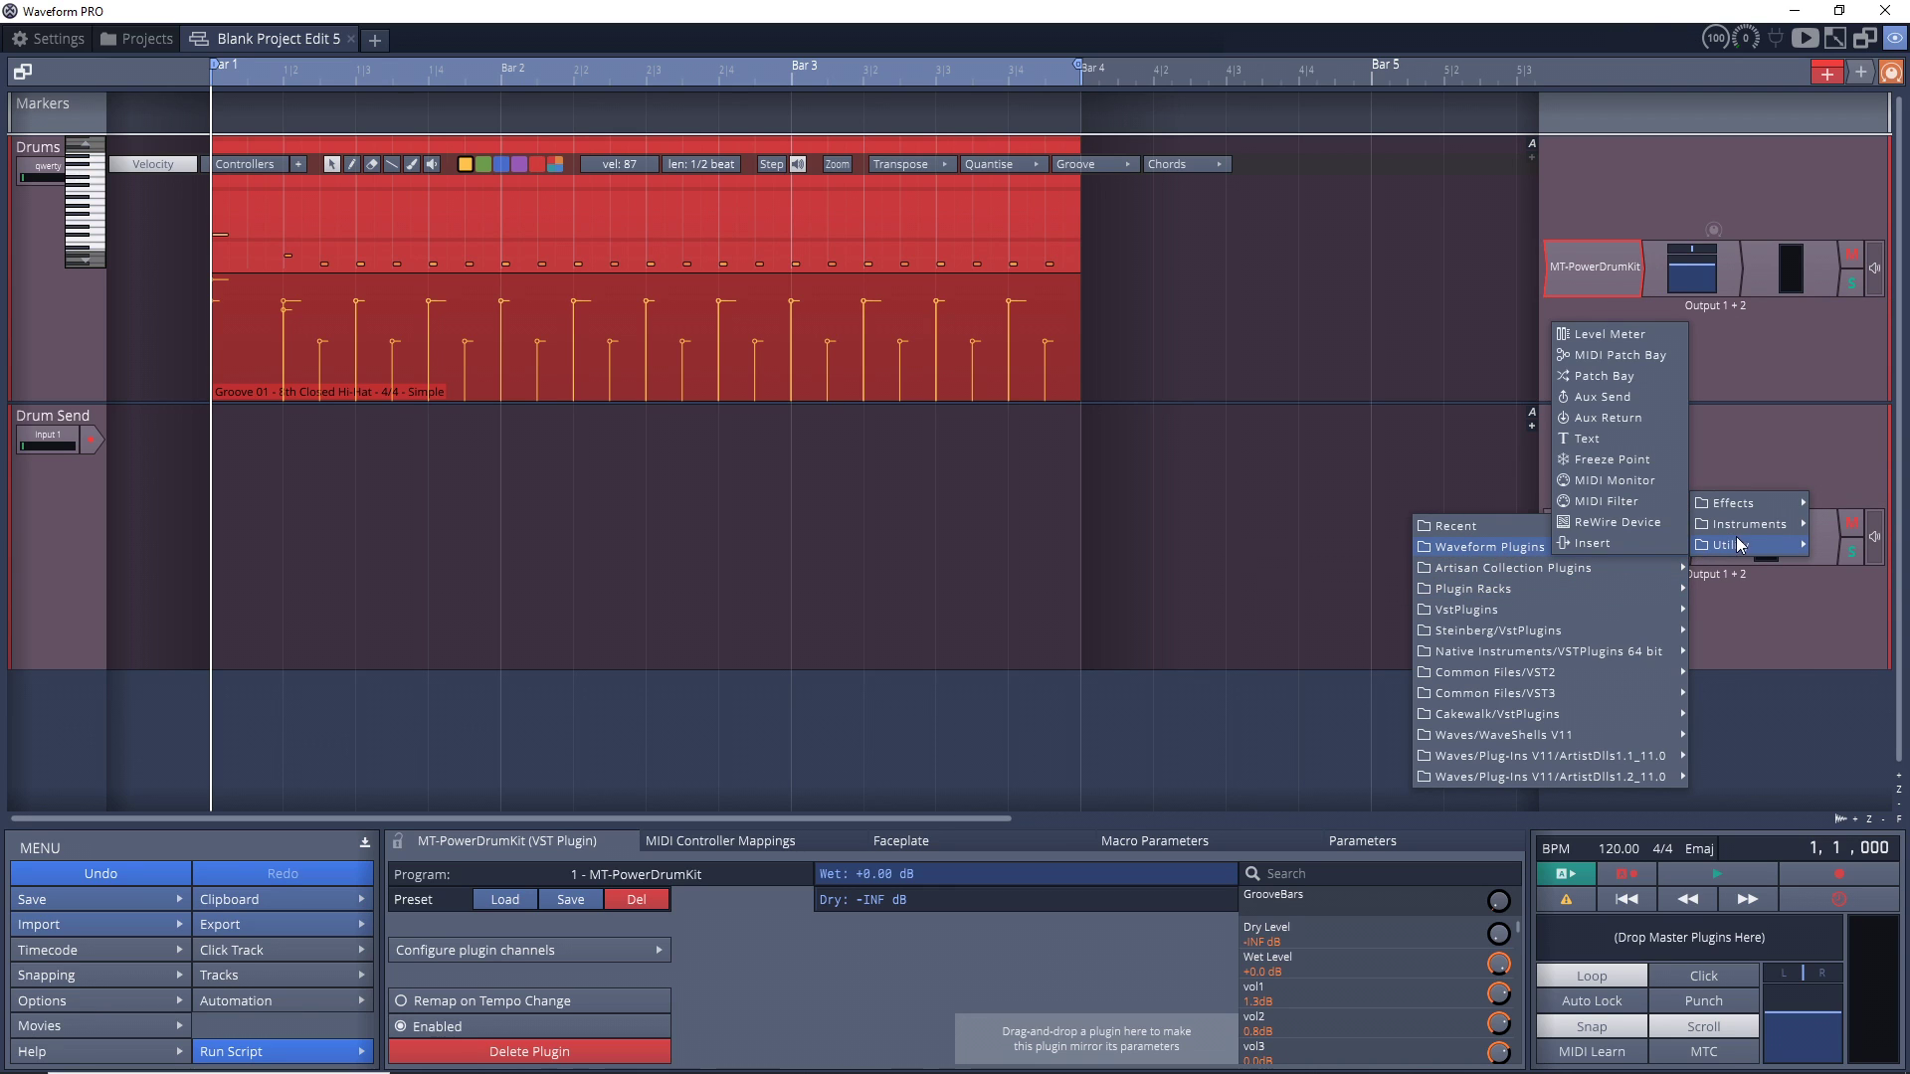
left_click(1588, 400)
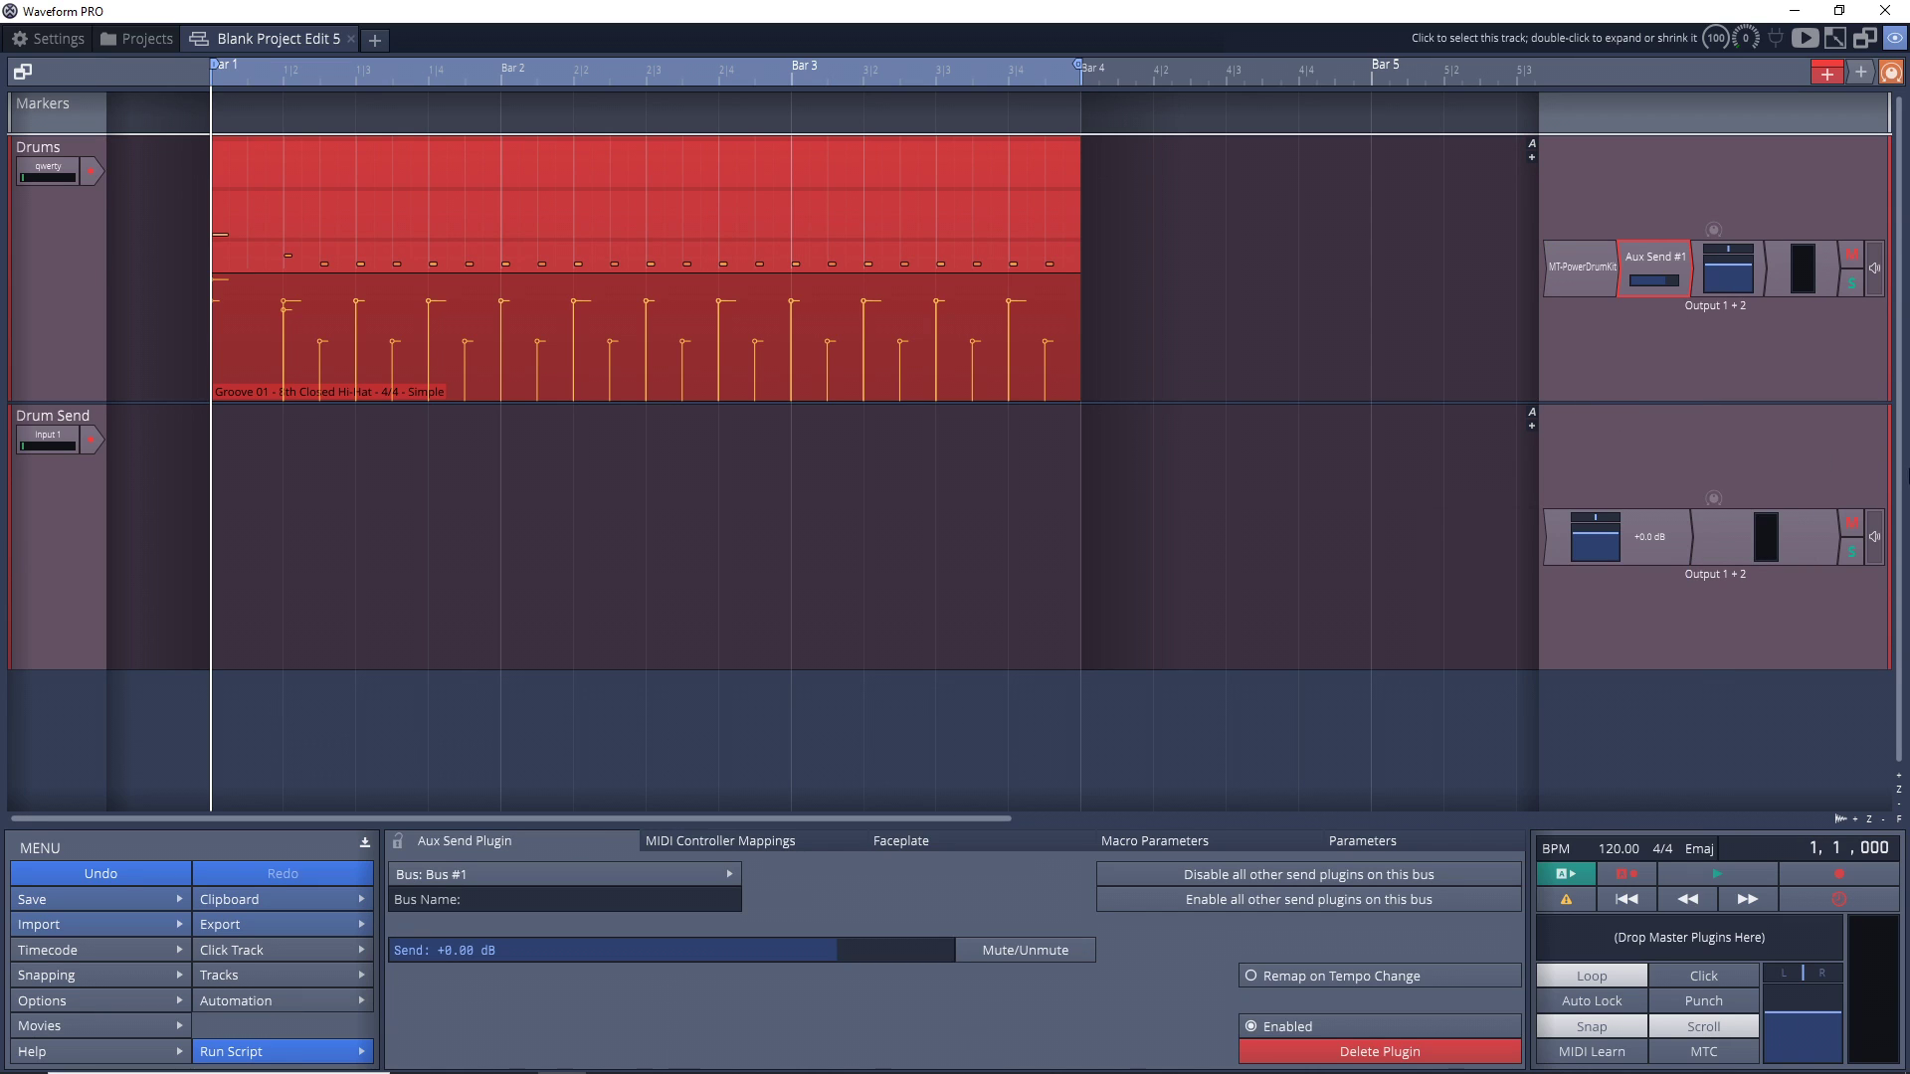
- Name the aux send's bus 'Drum Send' in its settings window
double_click(1659, 258)
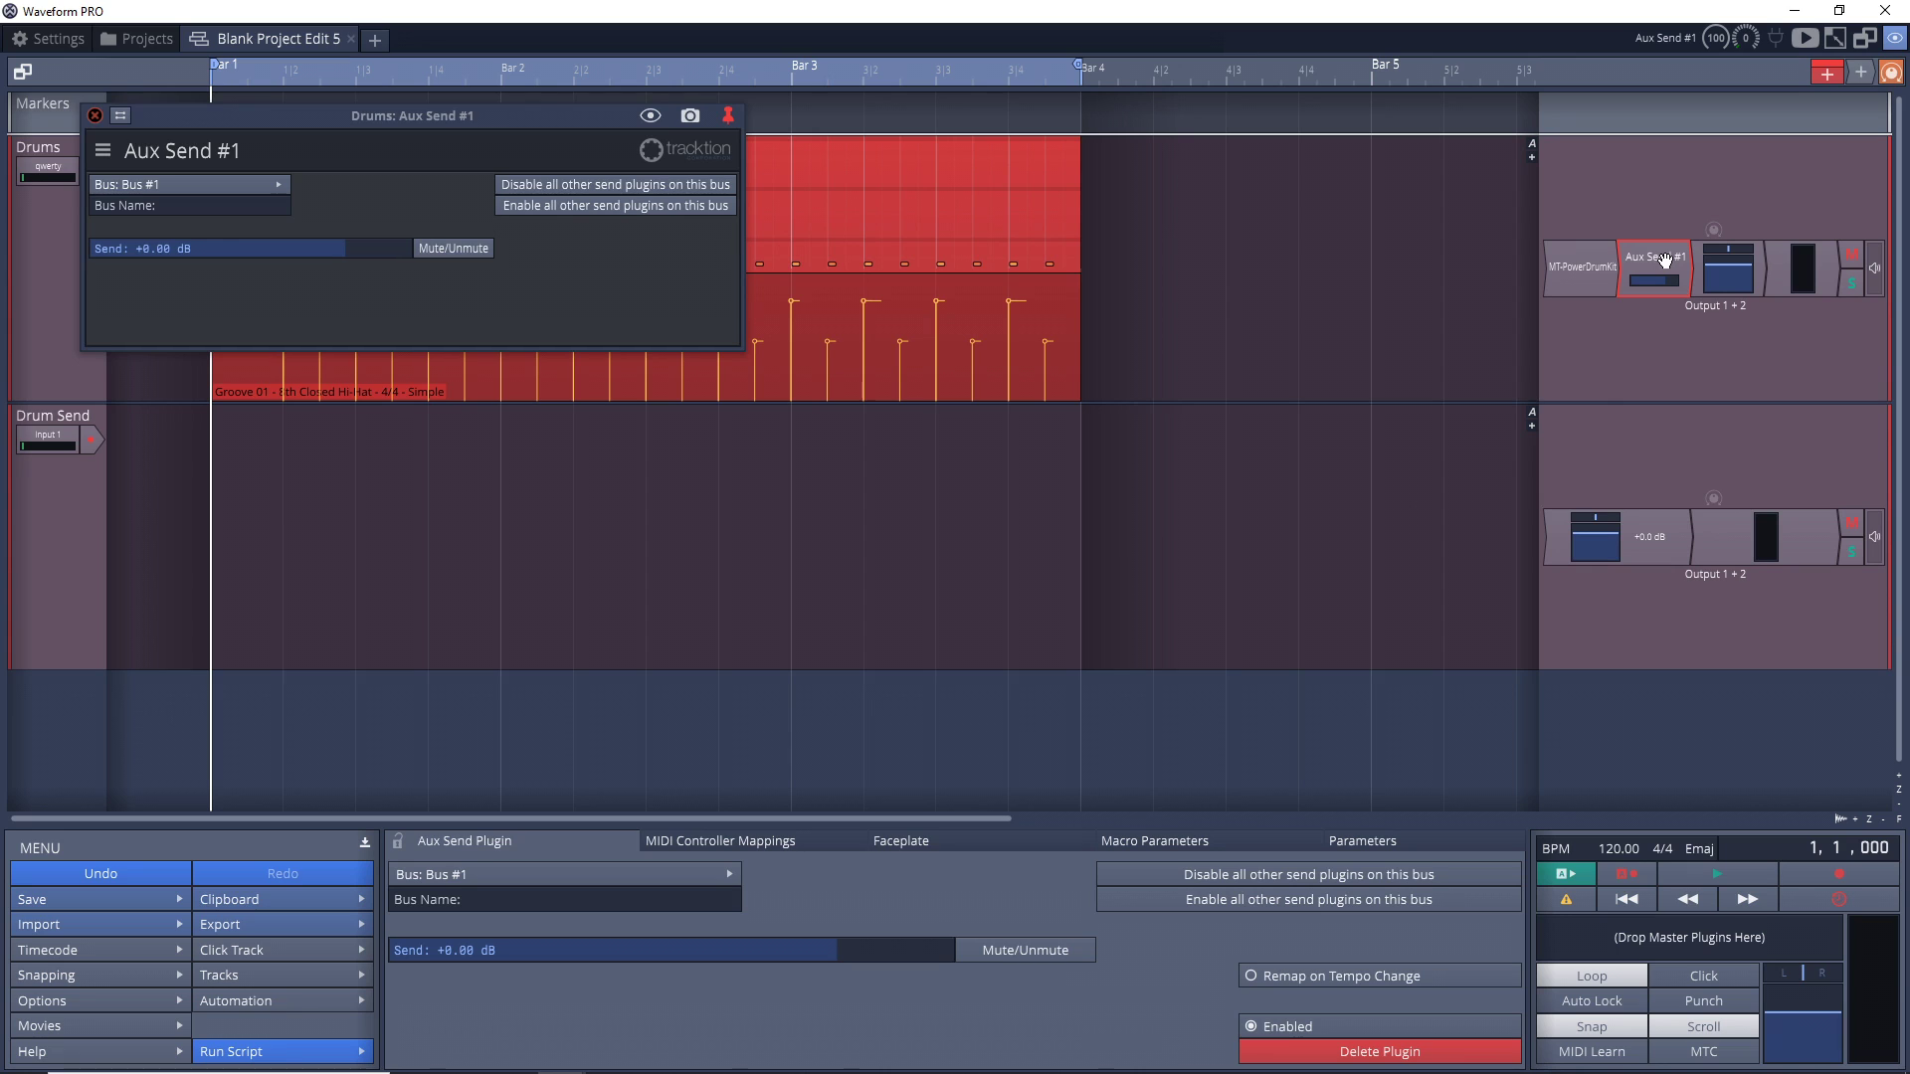
left_click_drag(382, 116, 803, 244)
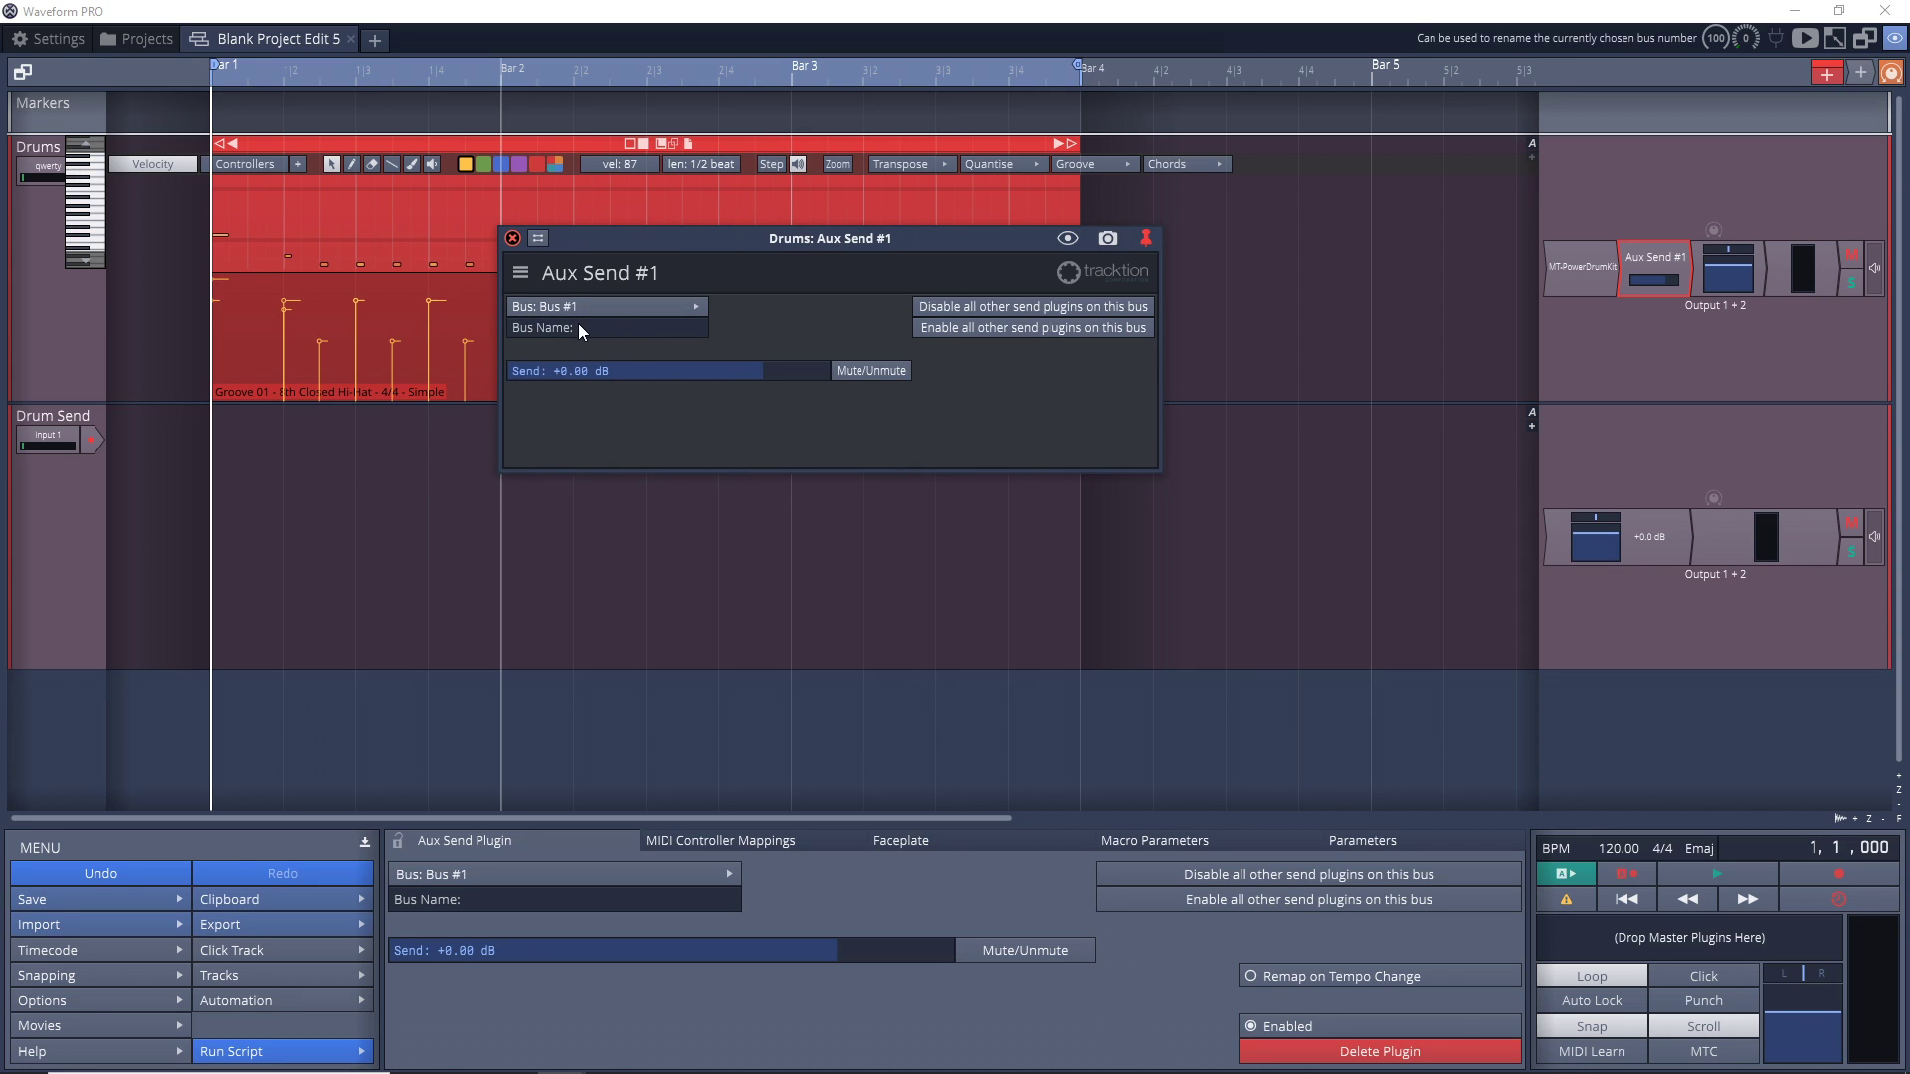
left_click(608, 333)
type("Drum Send")
key("Return")
left_click(512, 240)
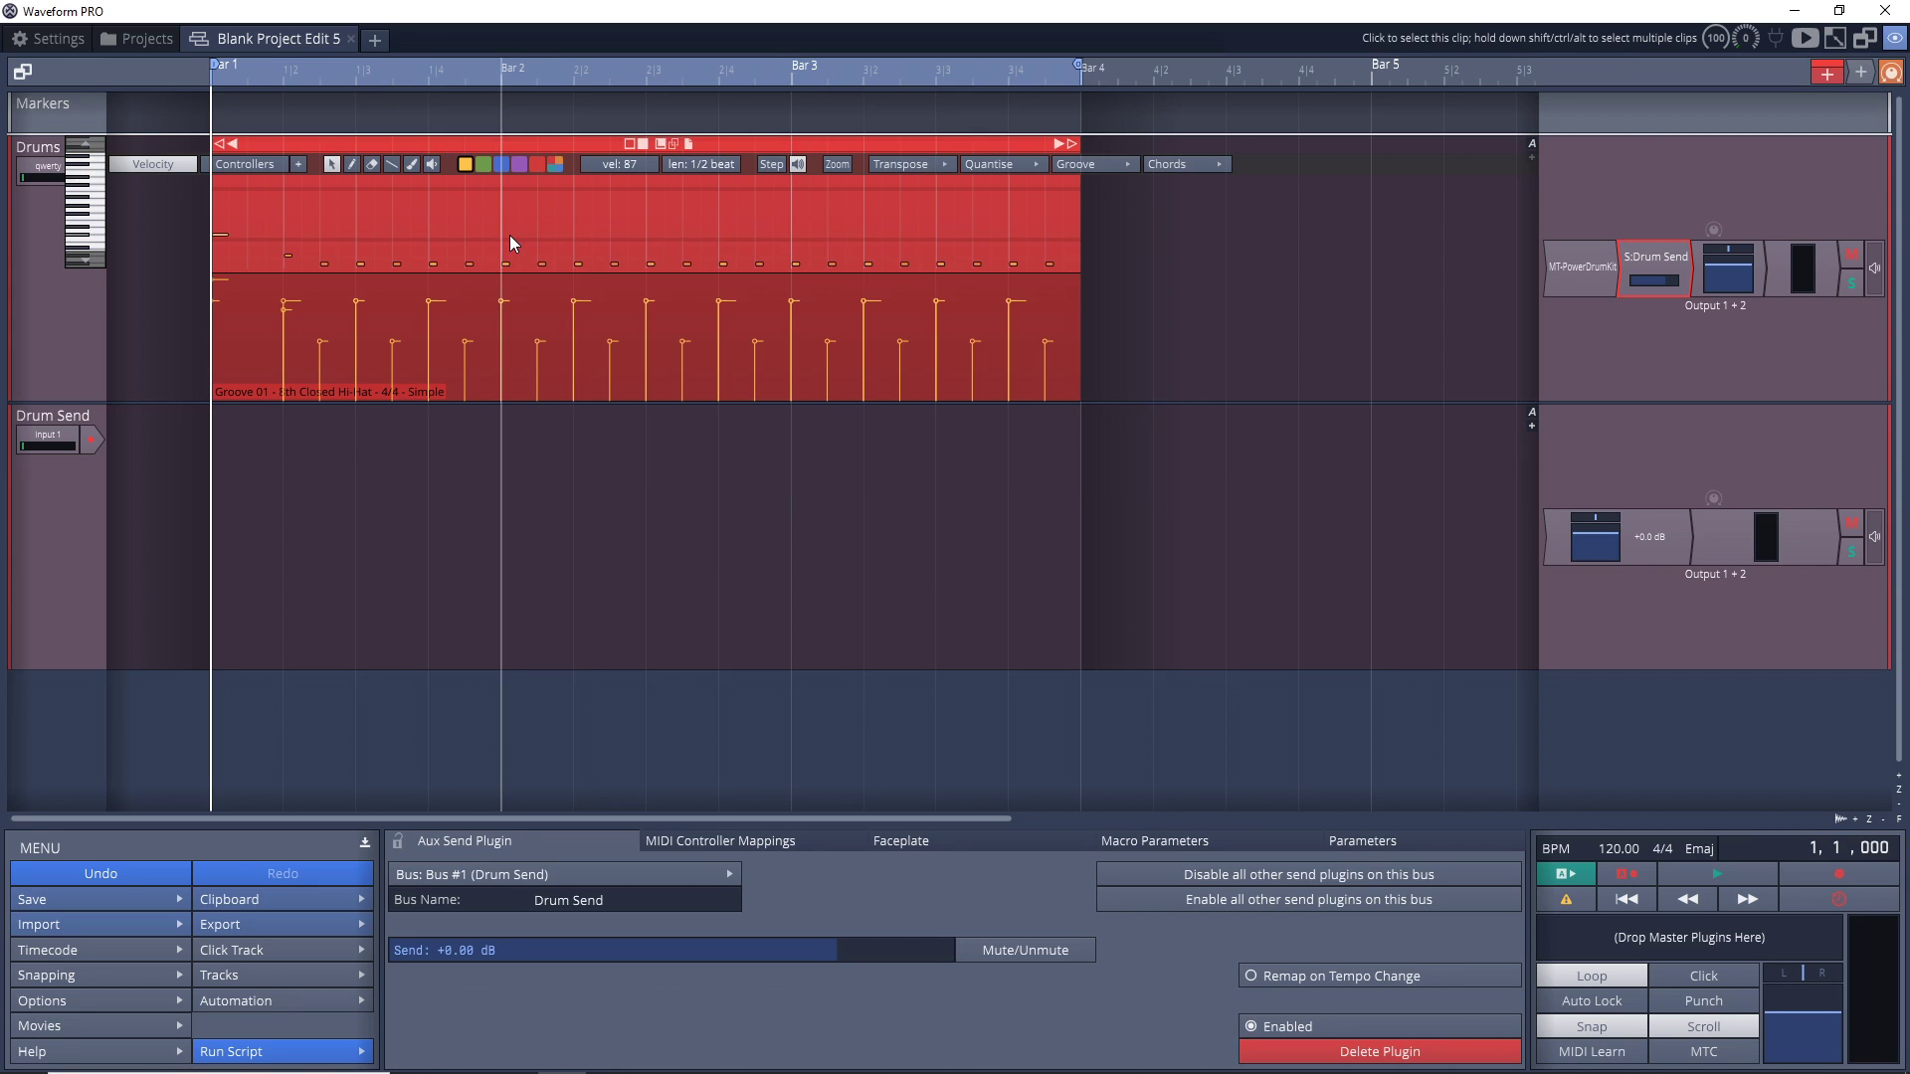
- Add a Utility Aux Return to the Drum Send track, receiving Bus #1 (Drum Send)
right_click(1559, 547)
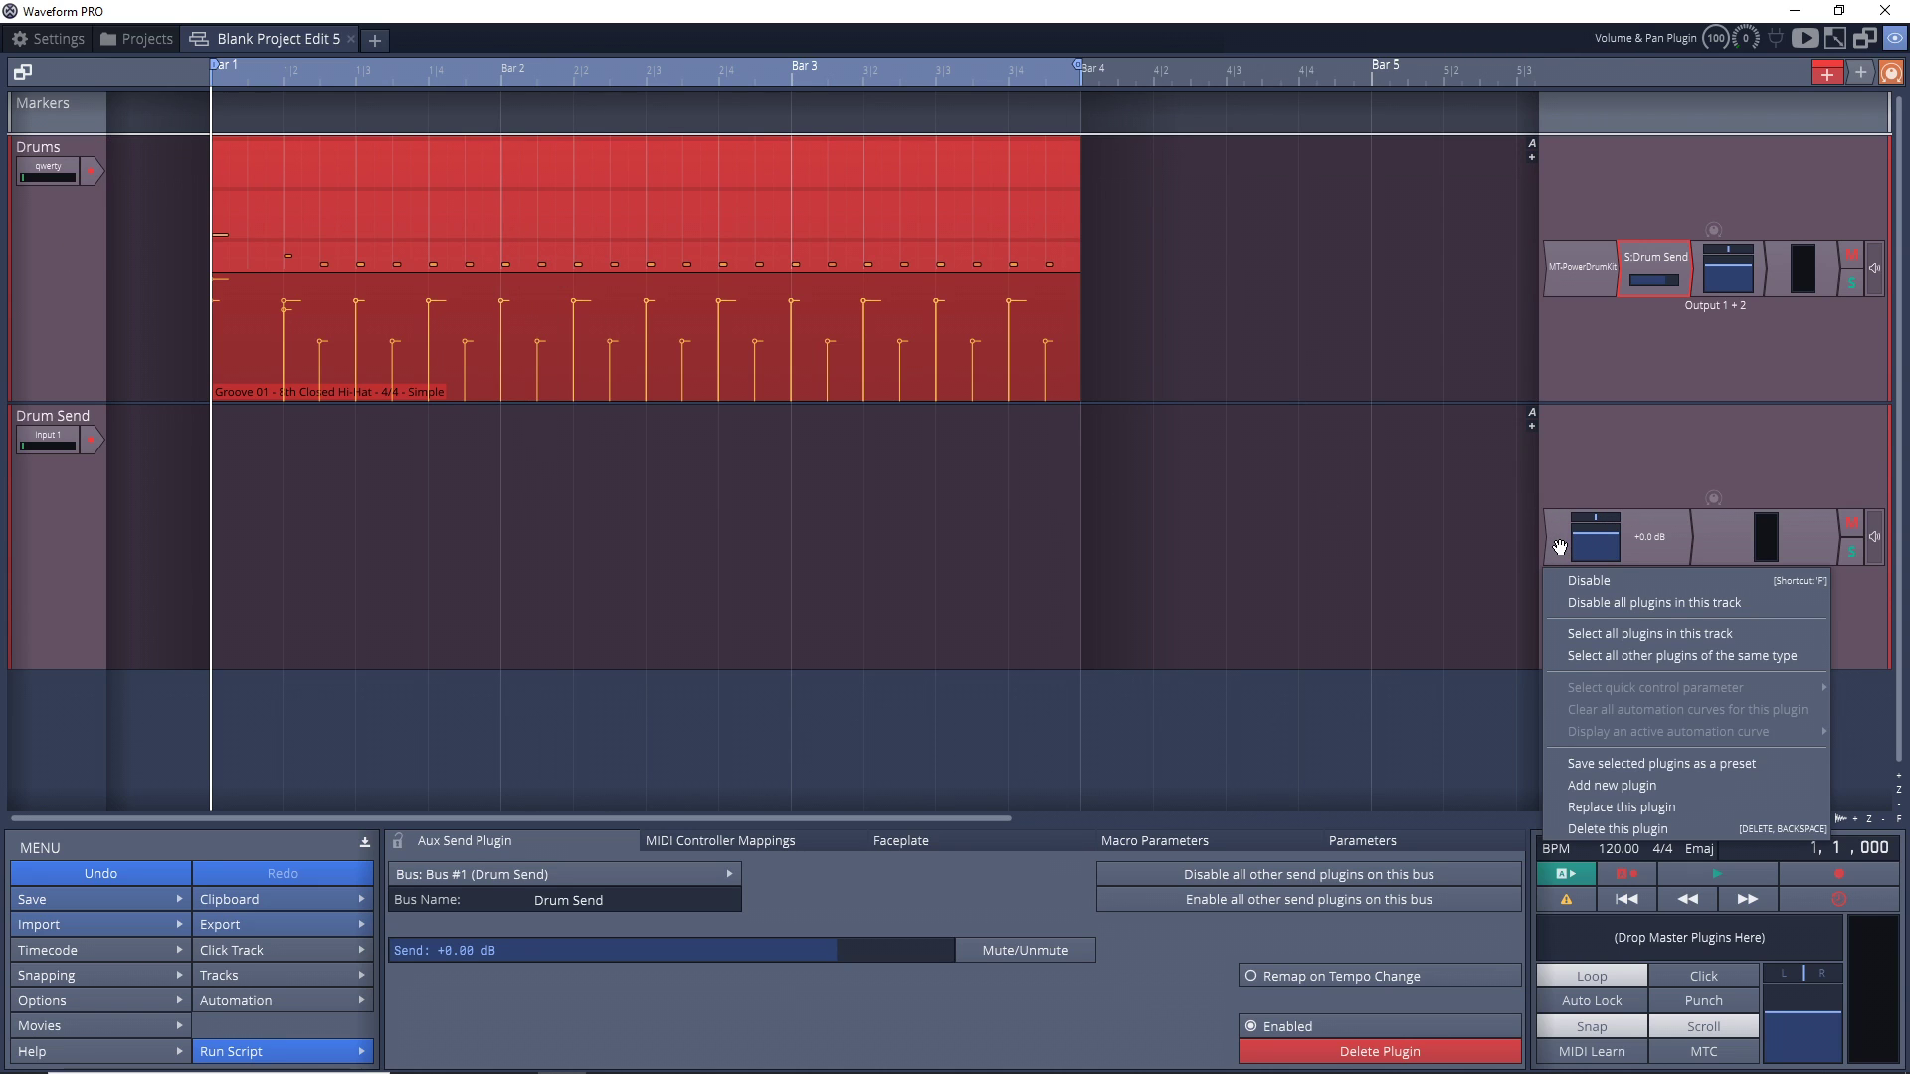
left_click(1613, 786)
mouse_move(1453, 547)
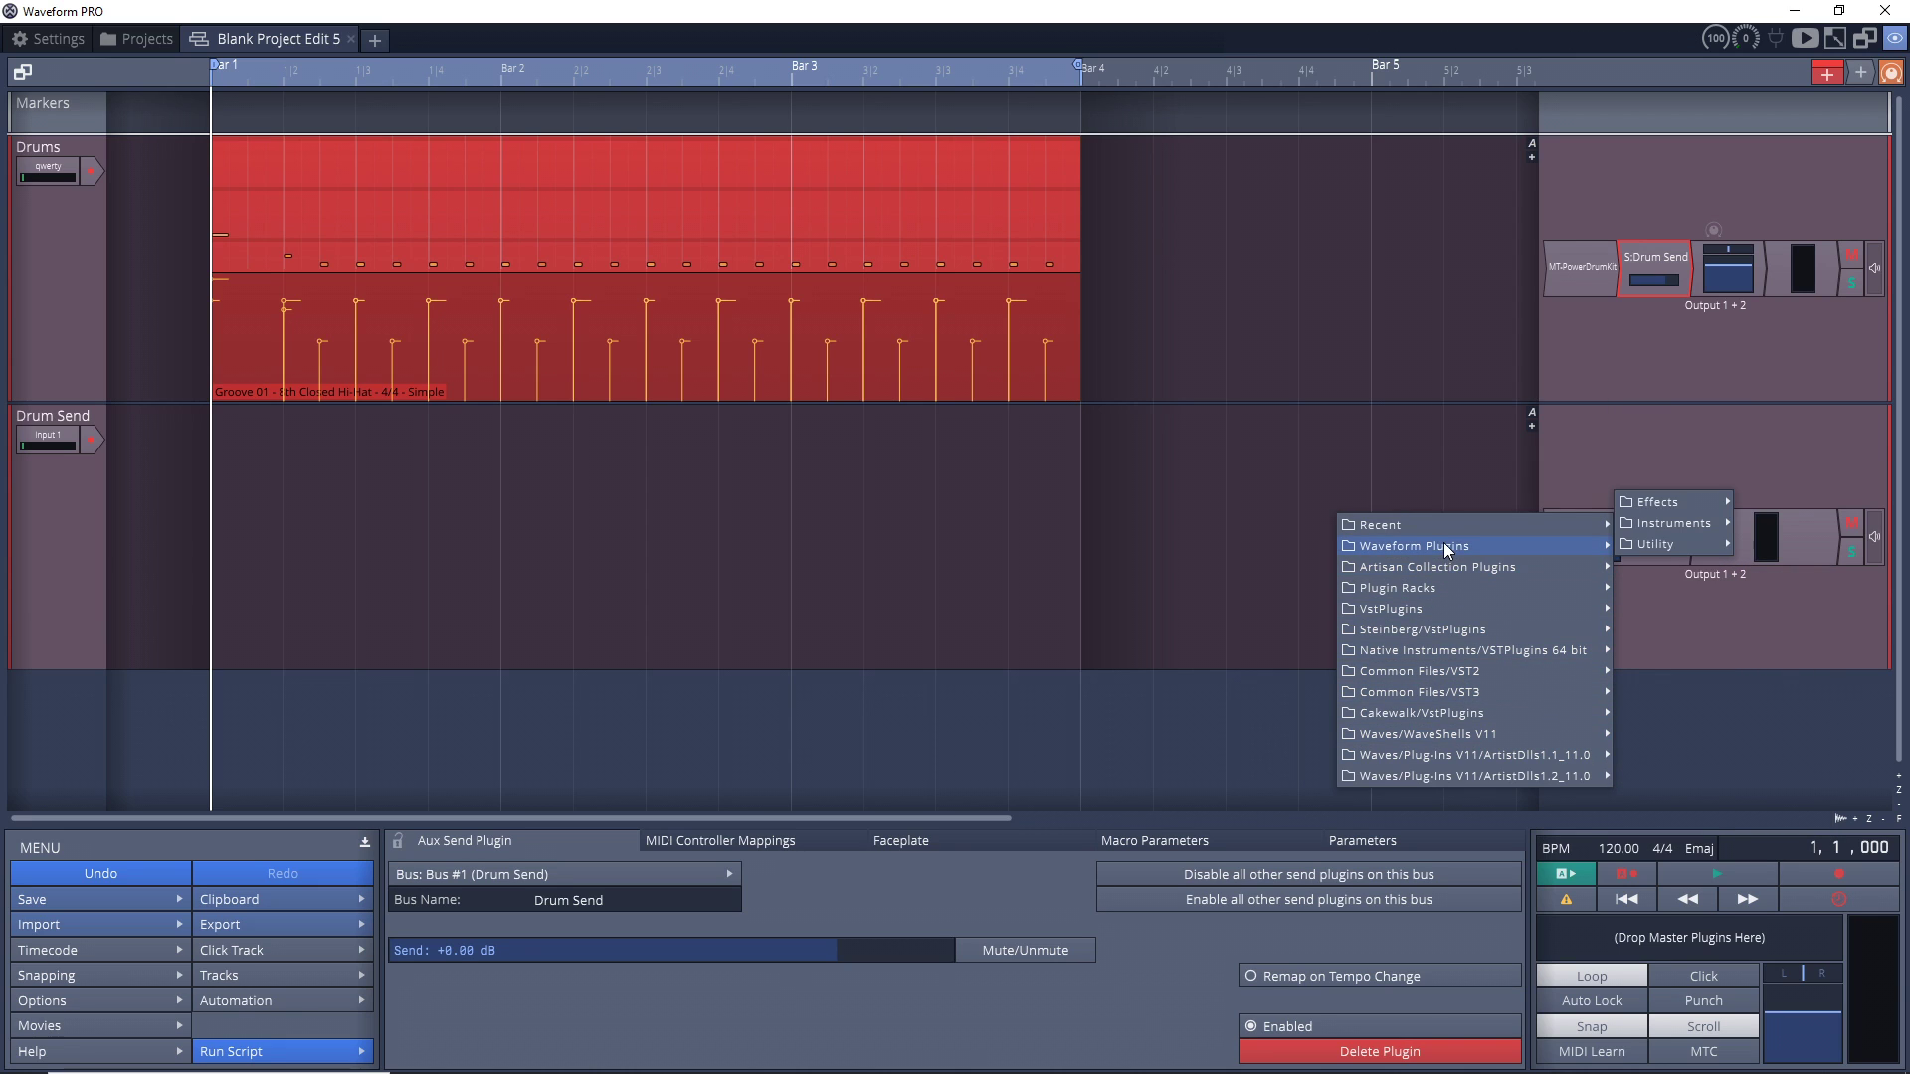
mouse_move(1667, 550)
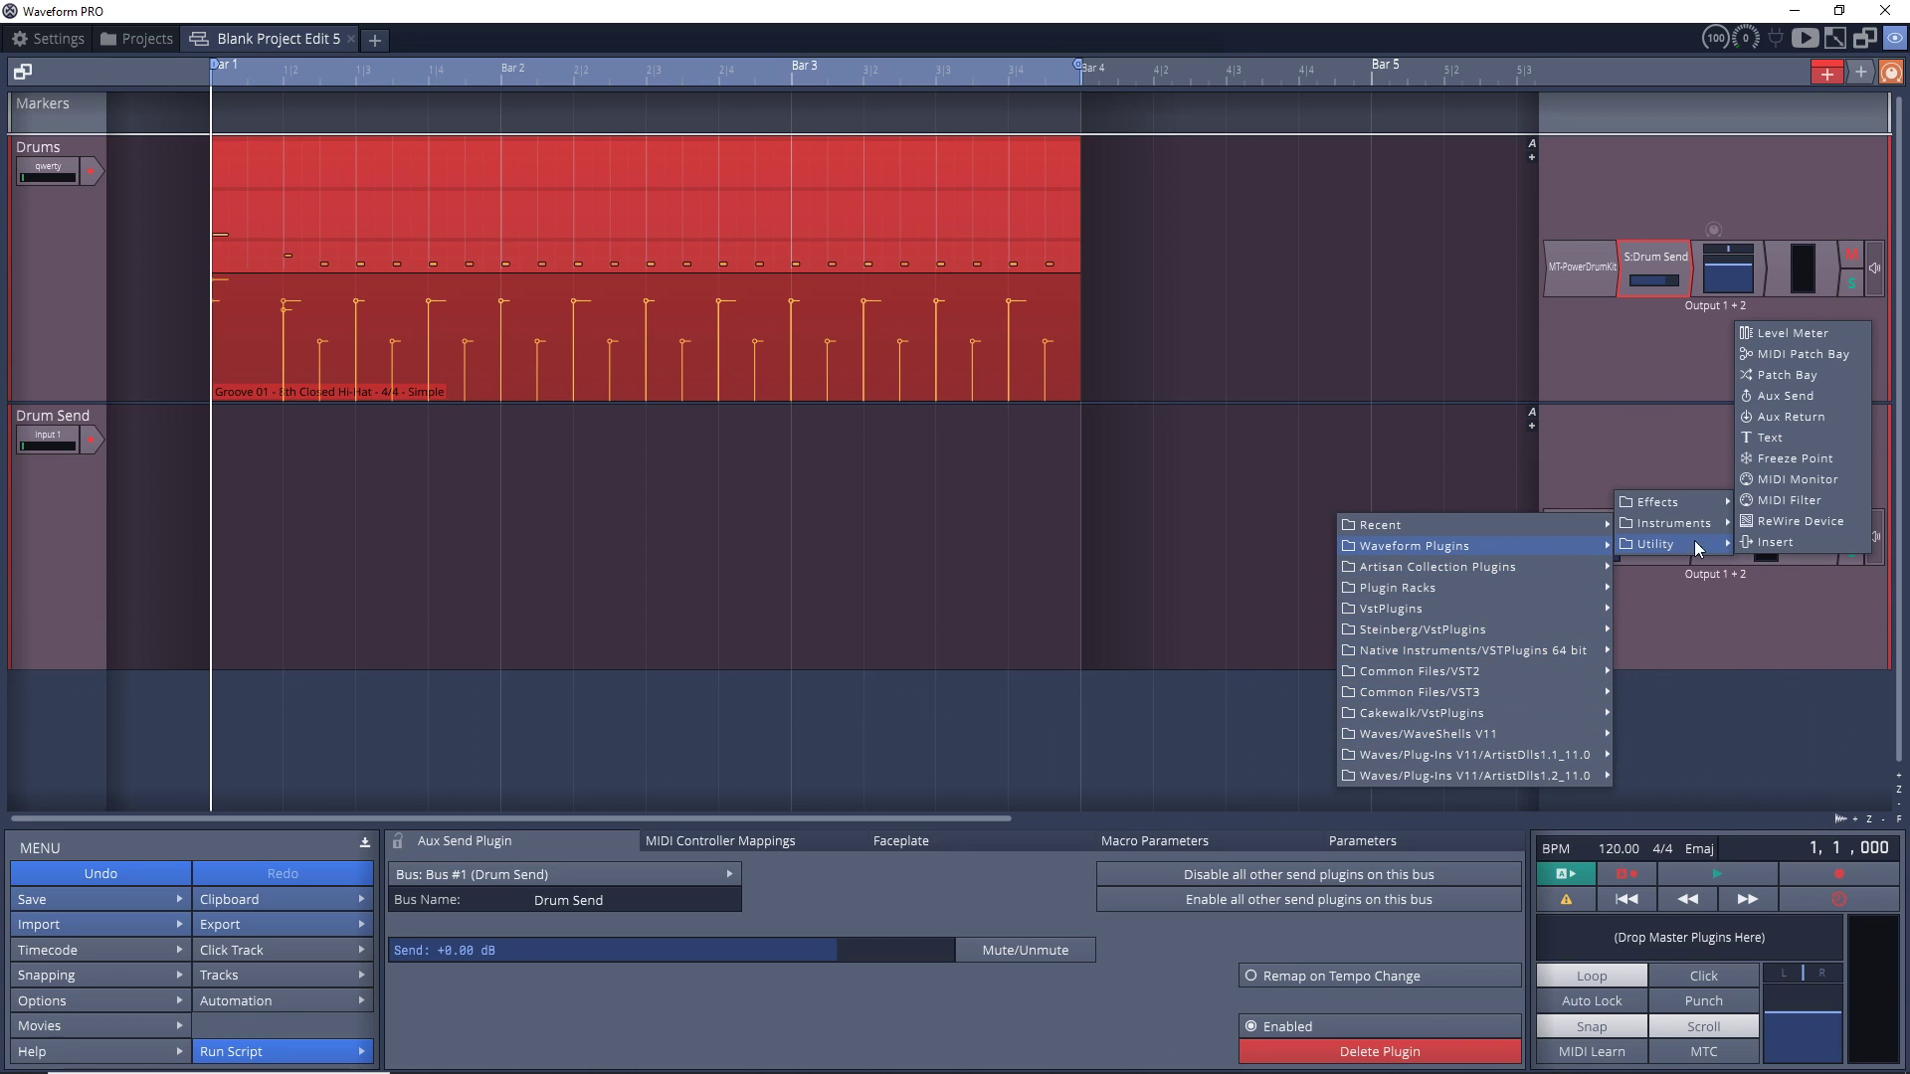
left_click(1783, 419)
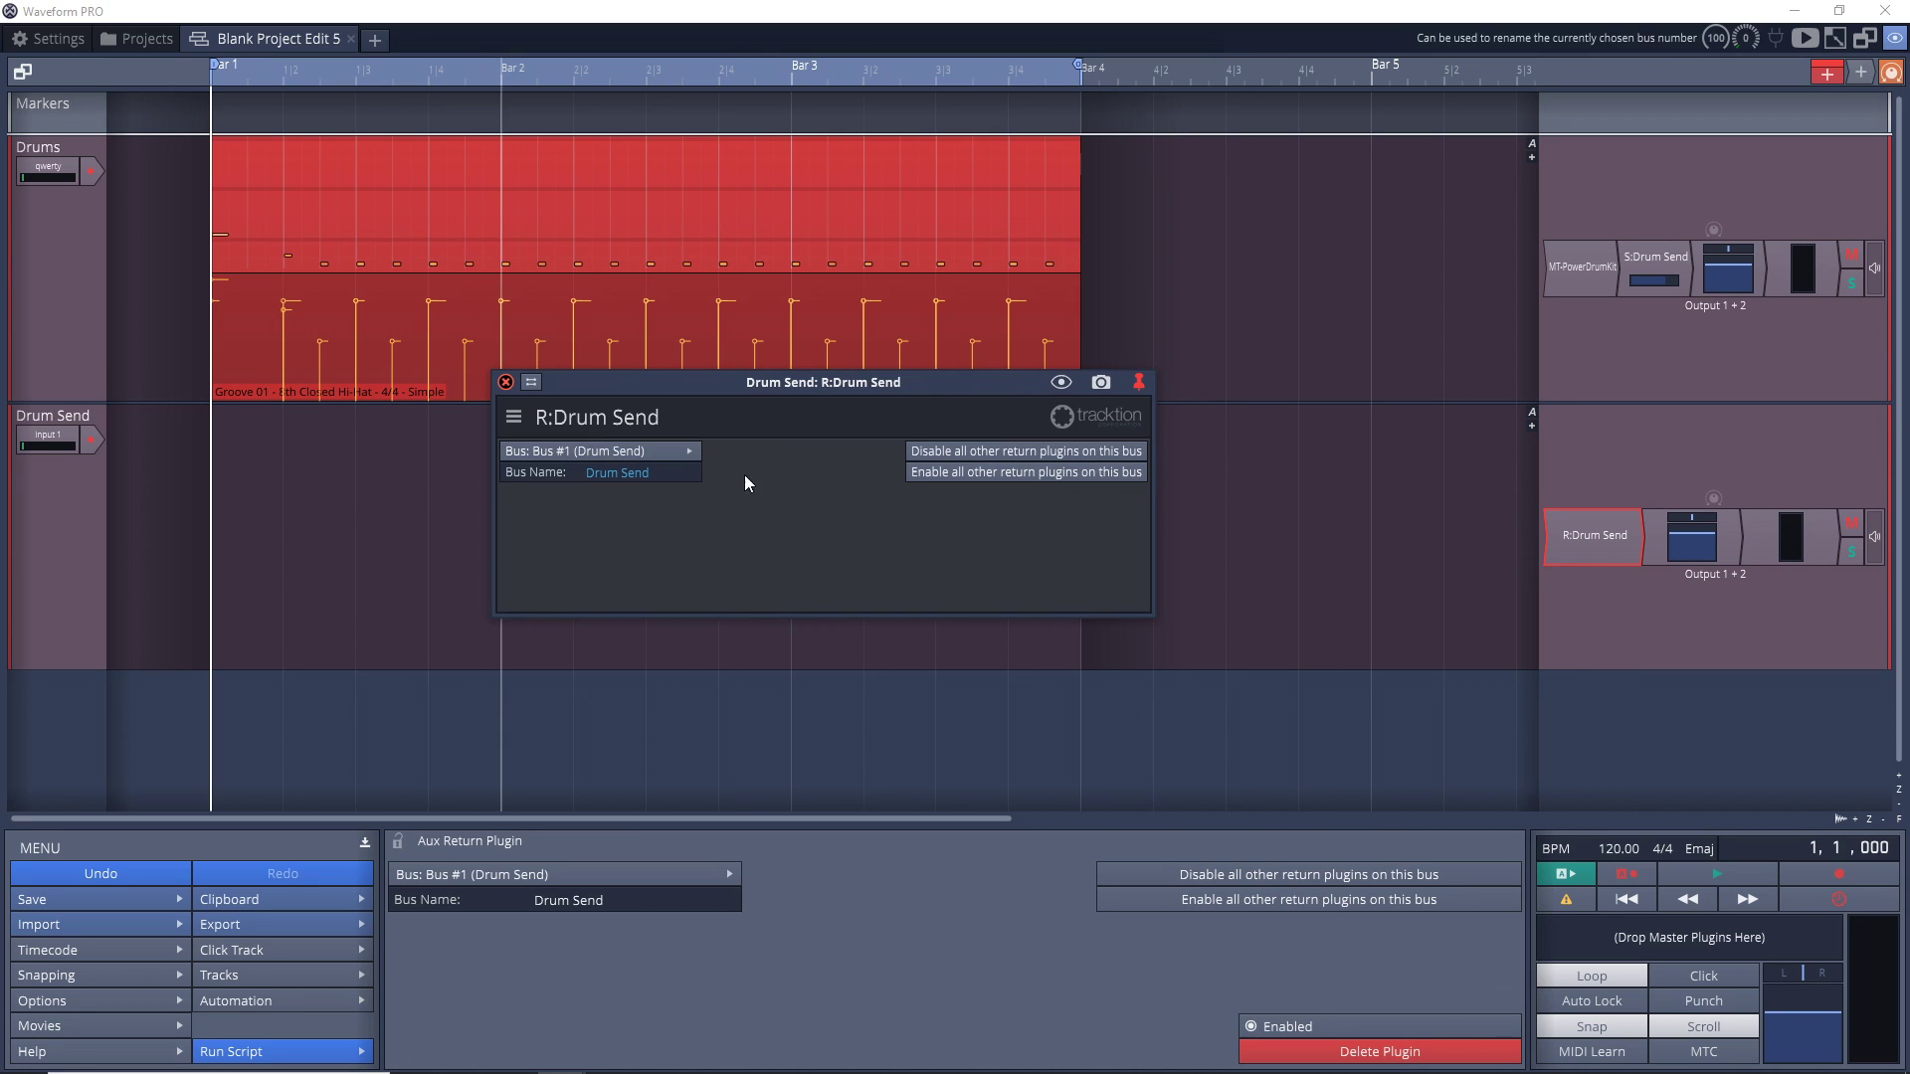
left_click(648, 452)
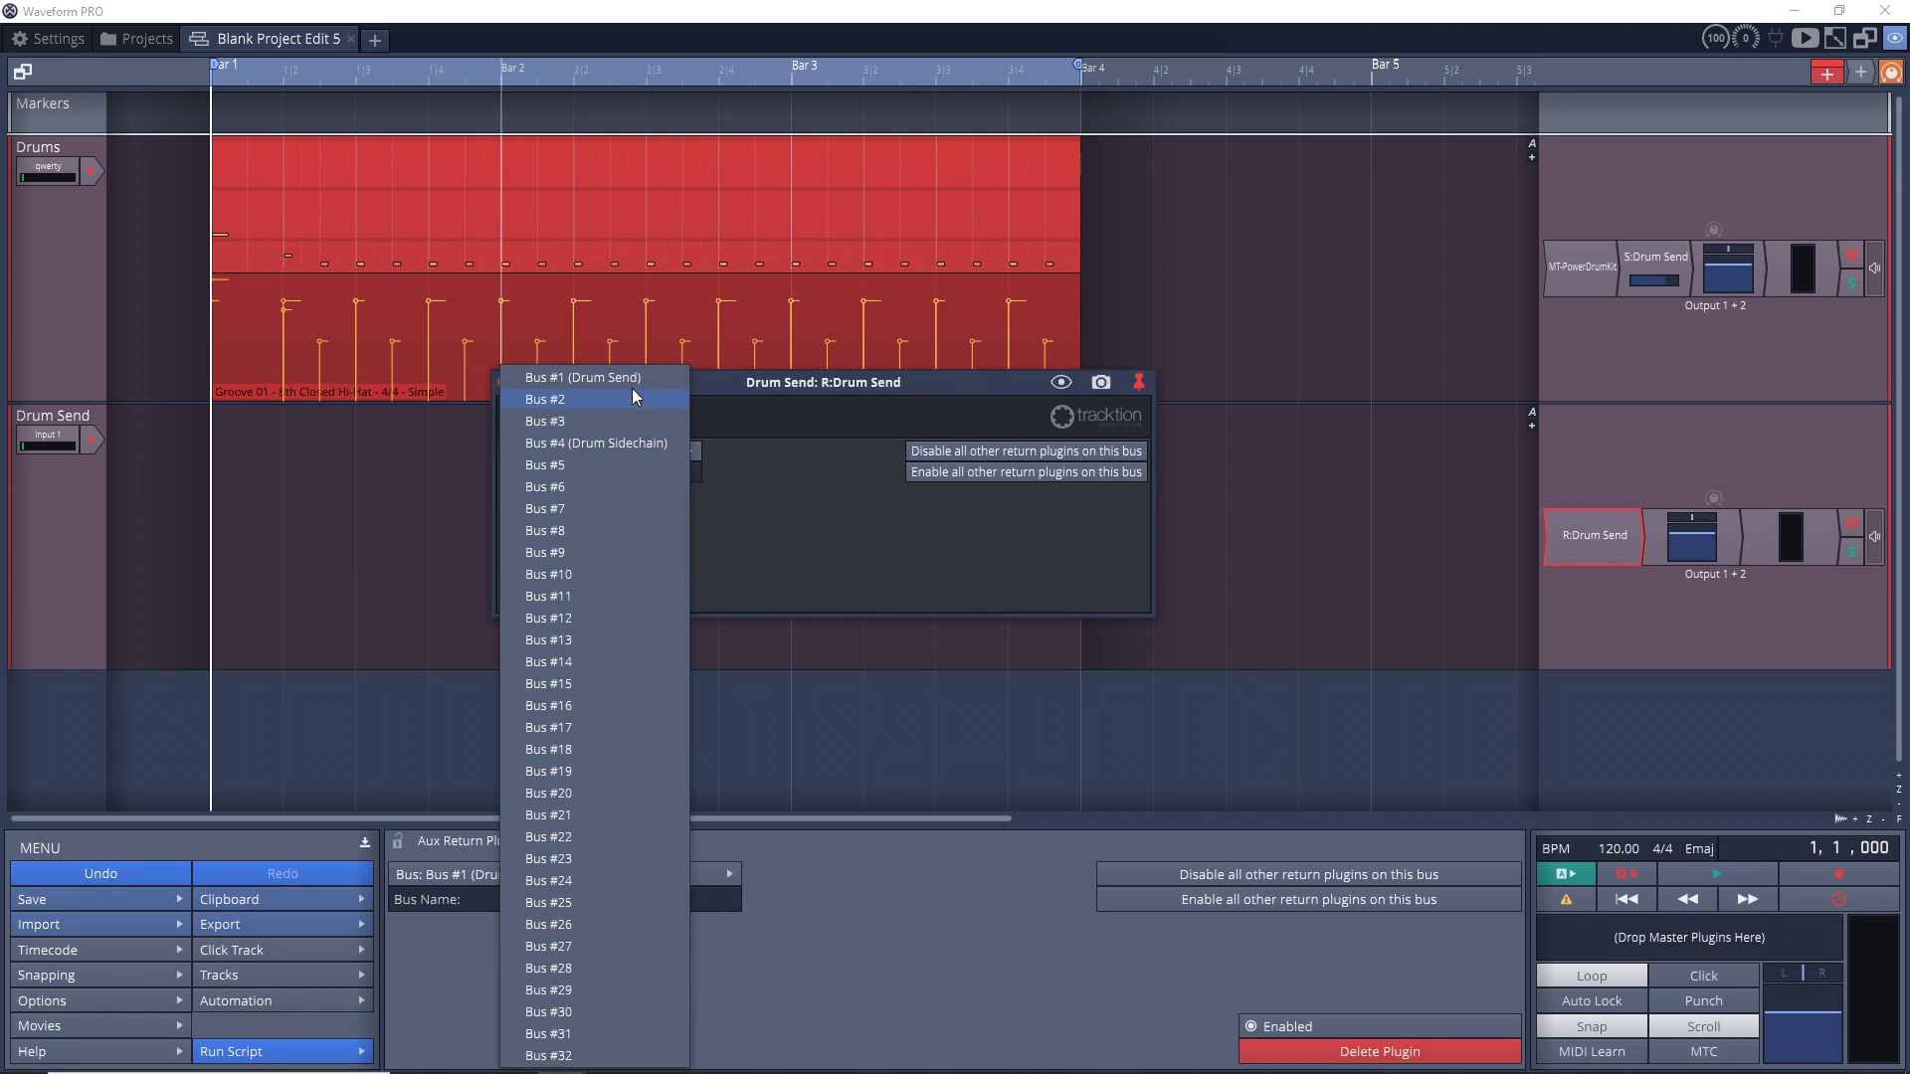
left_click(506, 380)
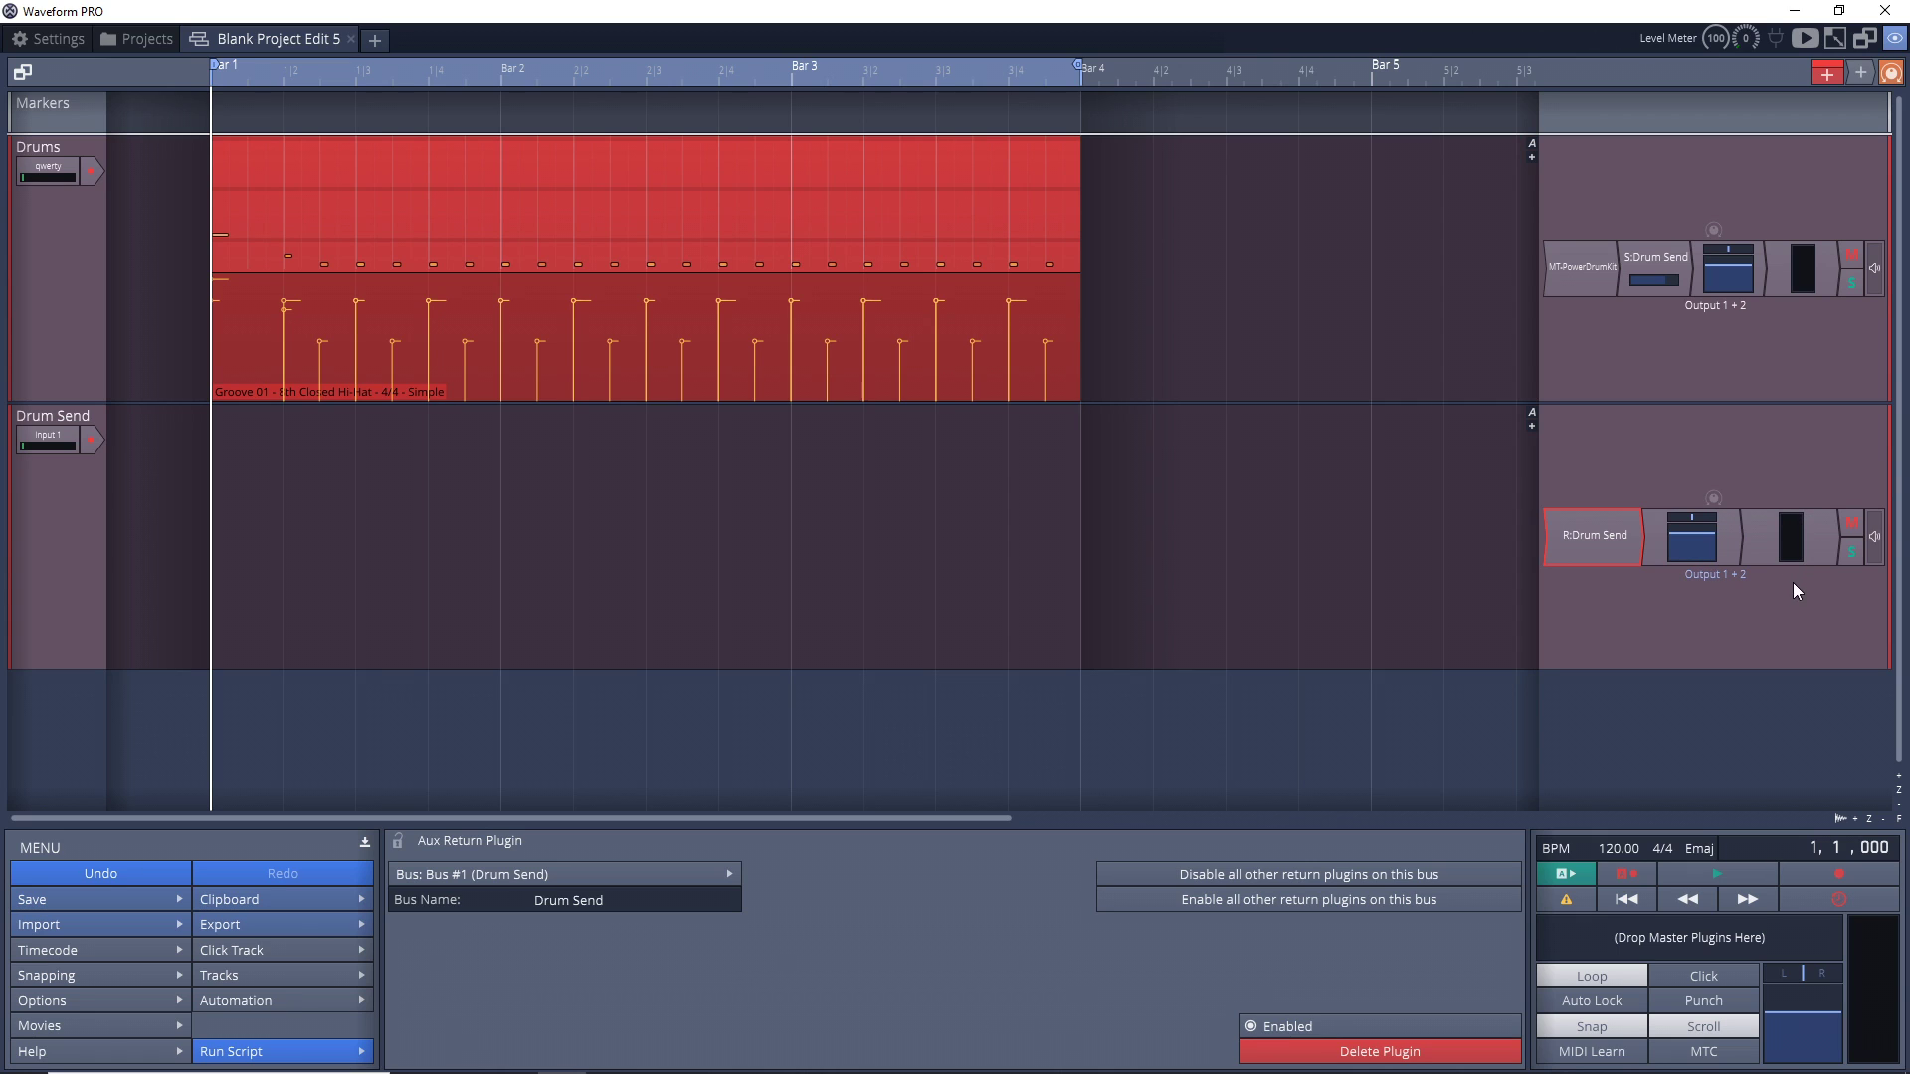
key("space")
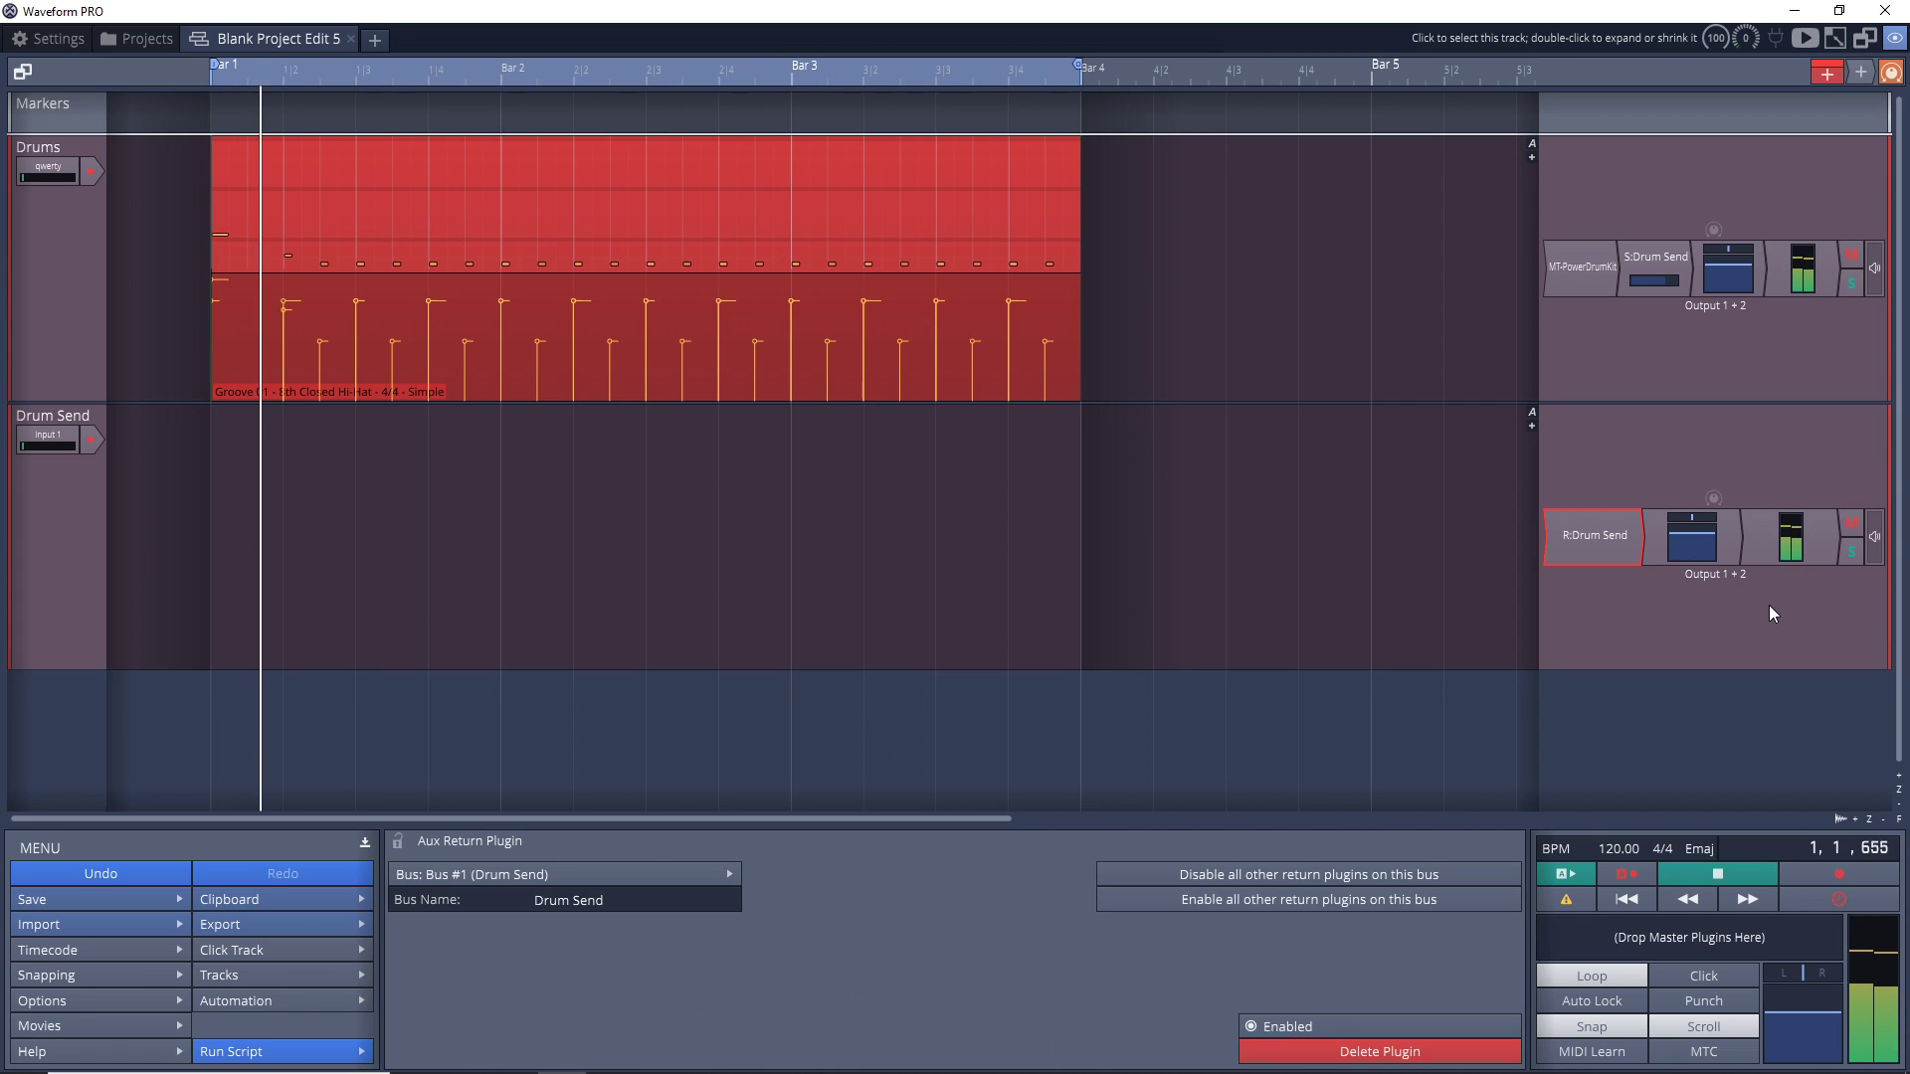
left_click(1854, 525)
left_click(1854, 525)
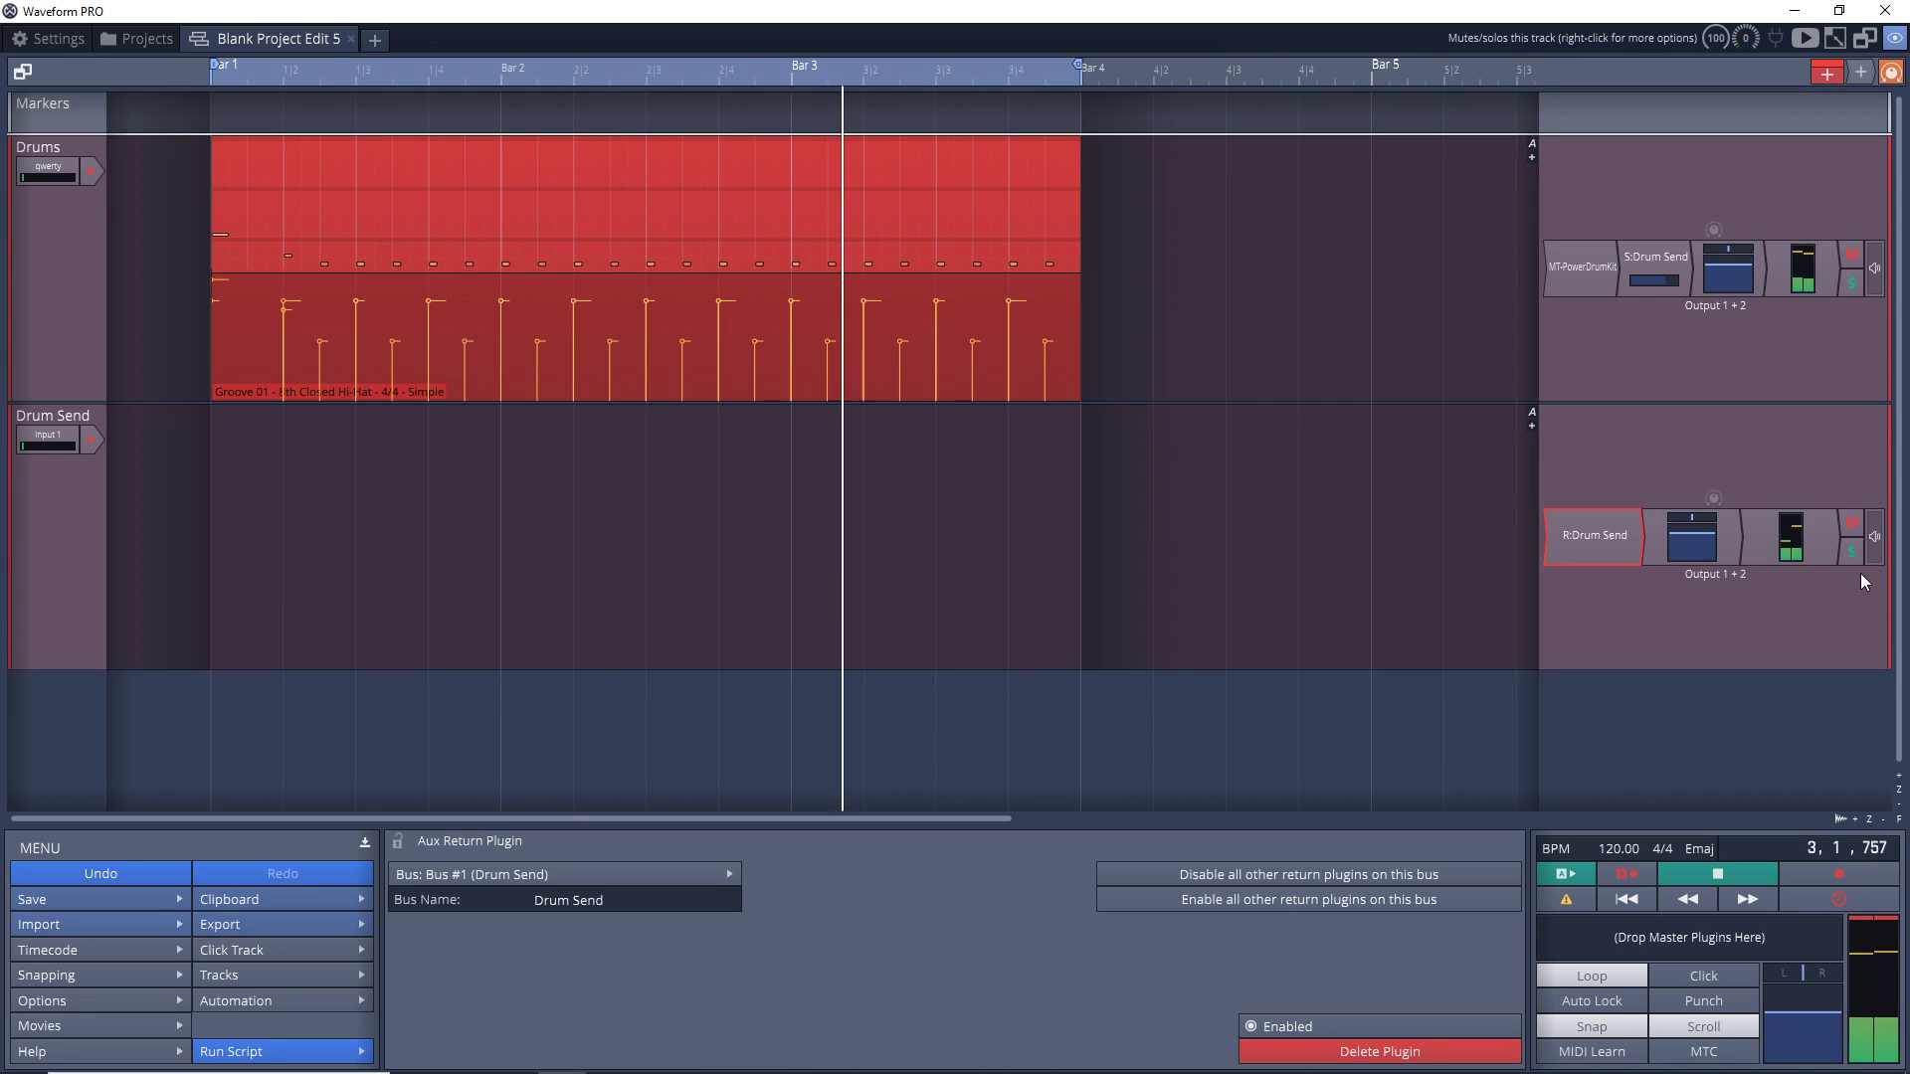
key("space")
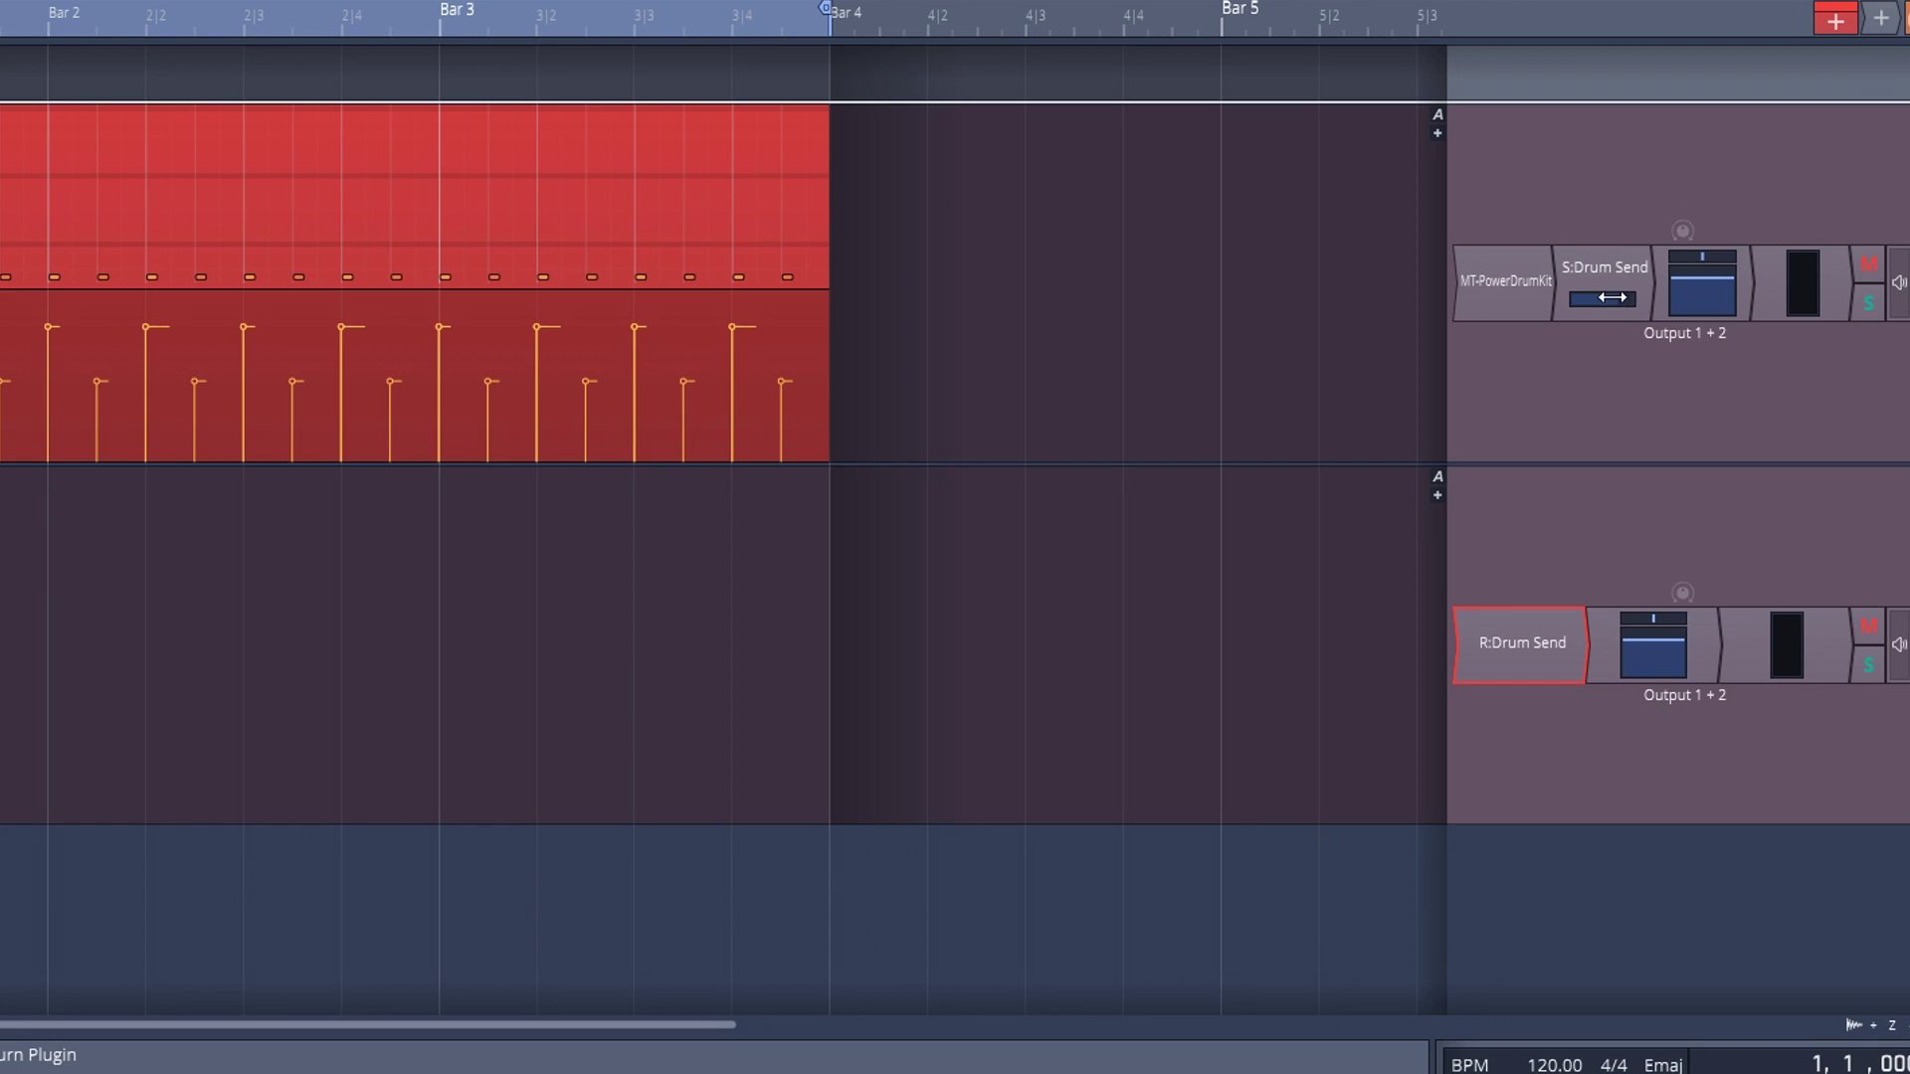
- Reposition S:Drum Send after MT-PowerDrumKit in the Drums chain, previewing playback along the way
left_click_drag(1628, 266, 1482, 281)
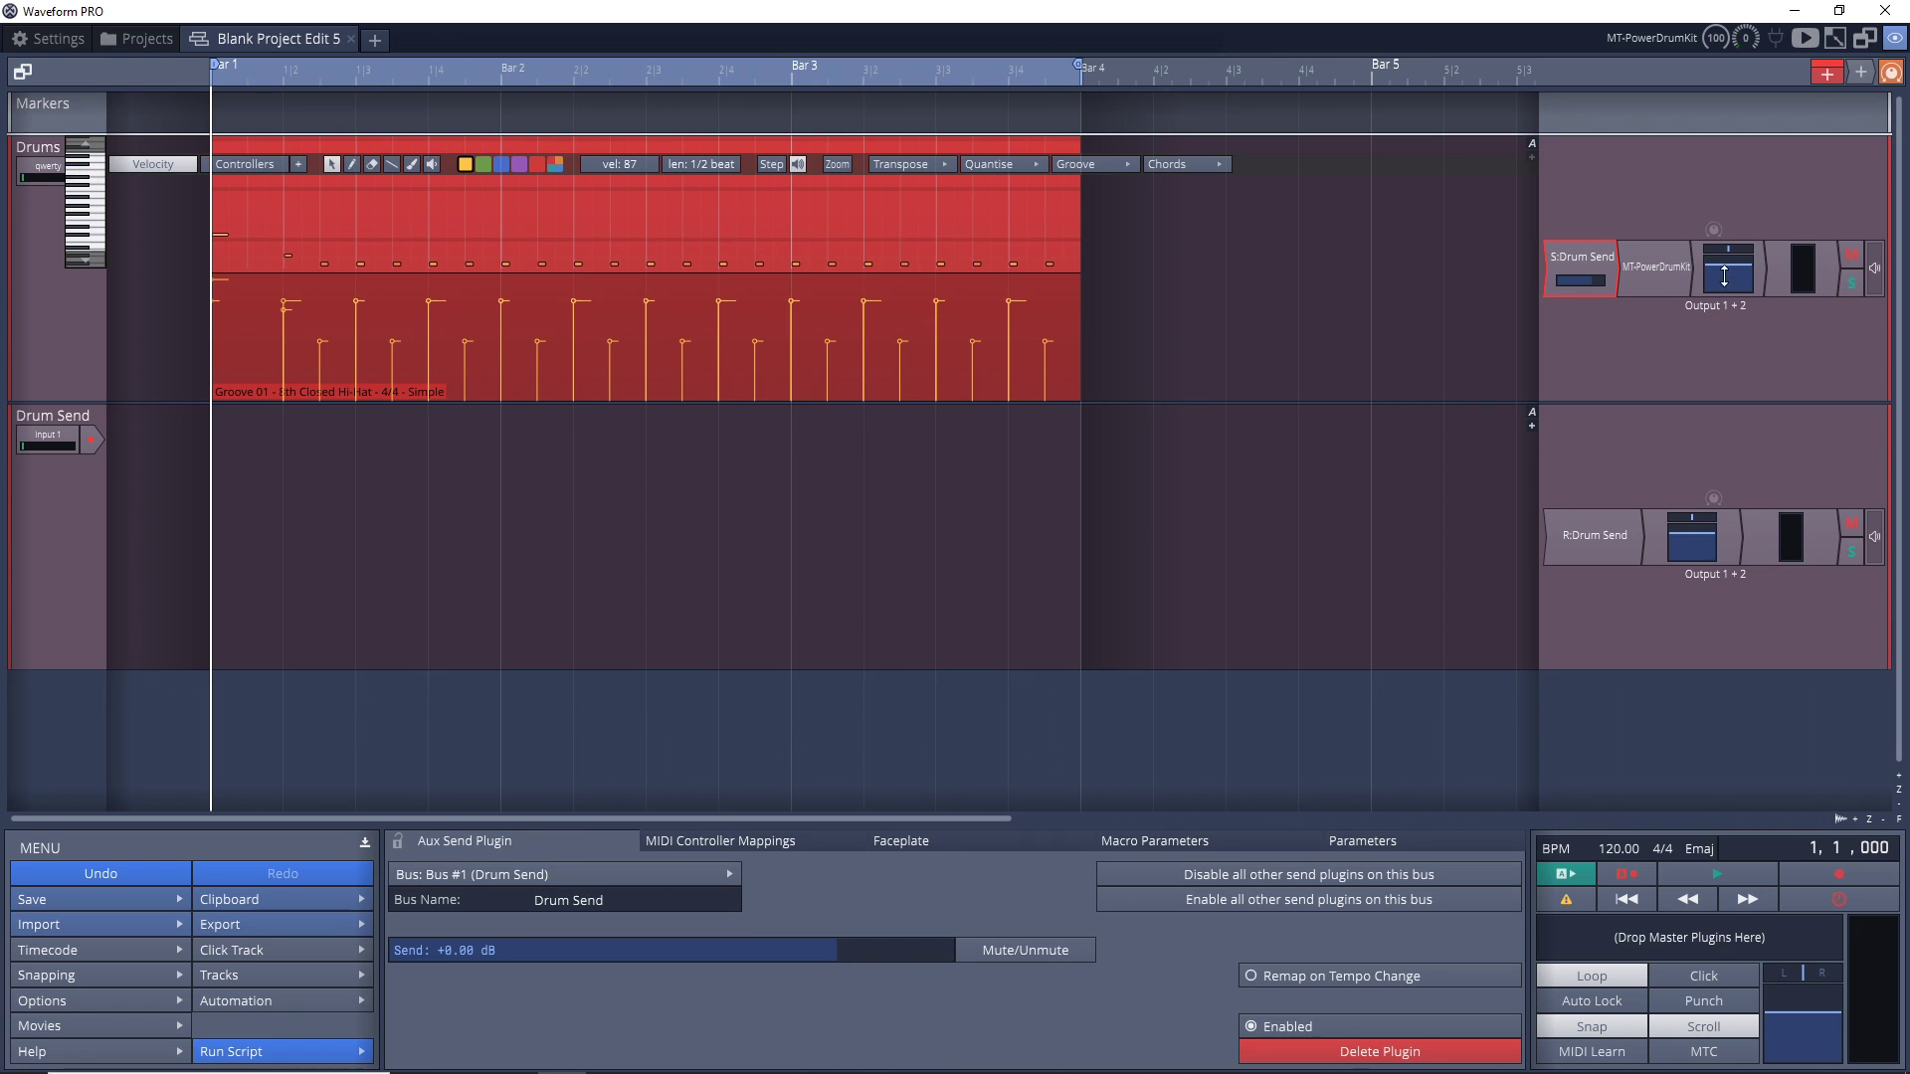
key("space")
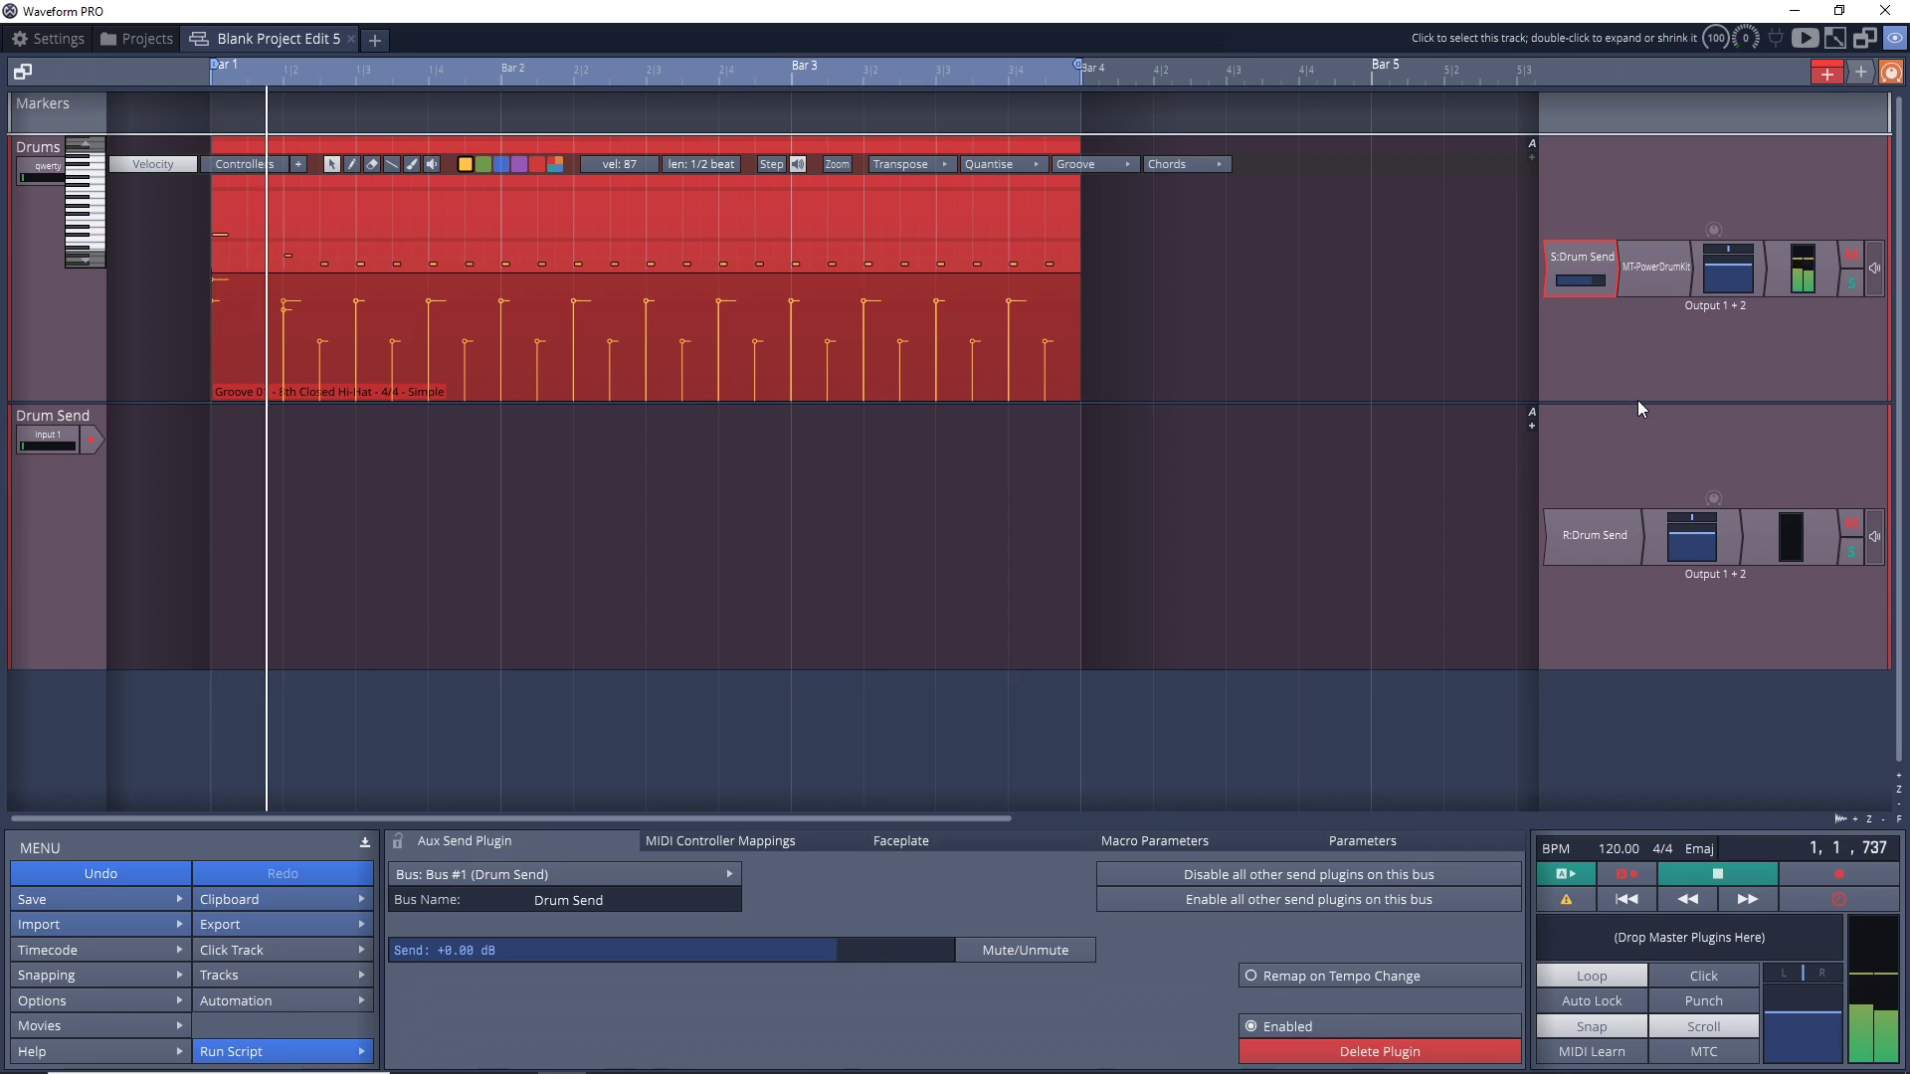
key("space")
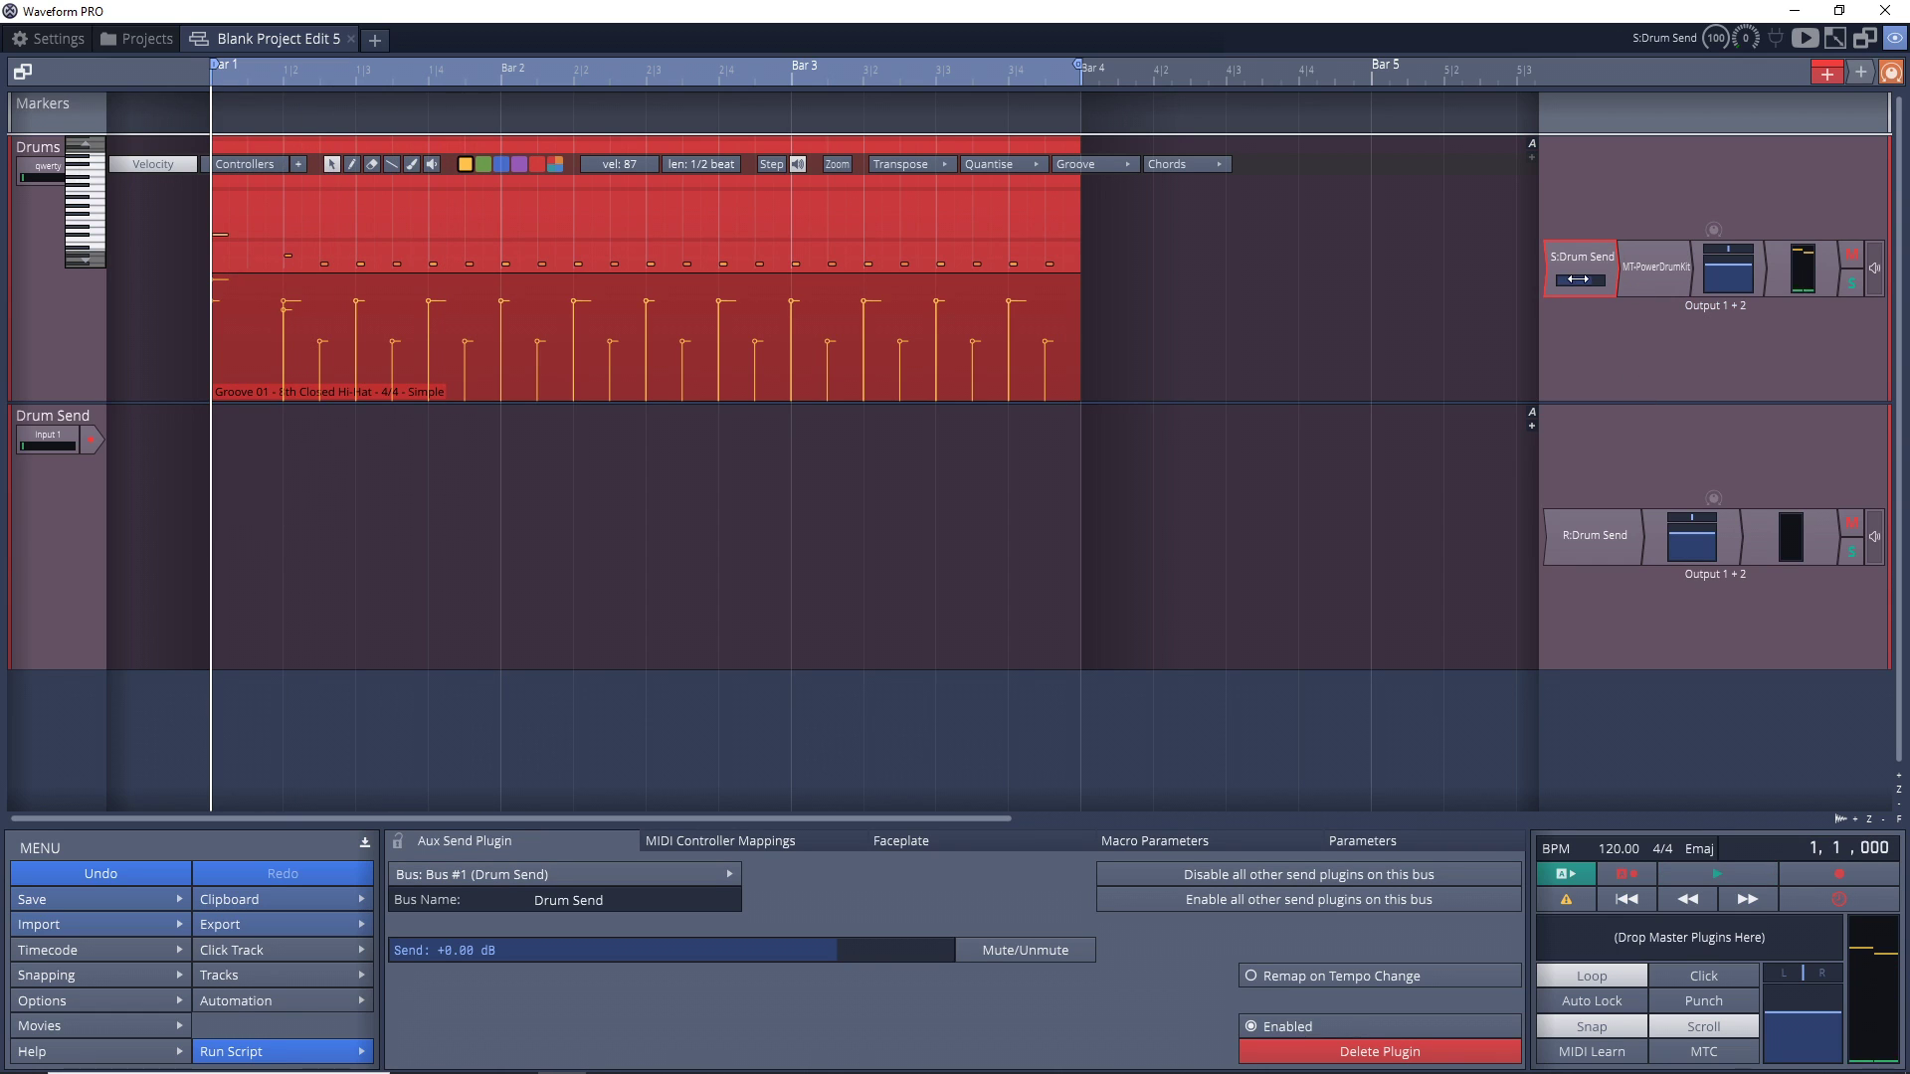
left_click_drag(1576, 263, 1679, 279)
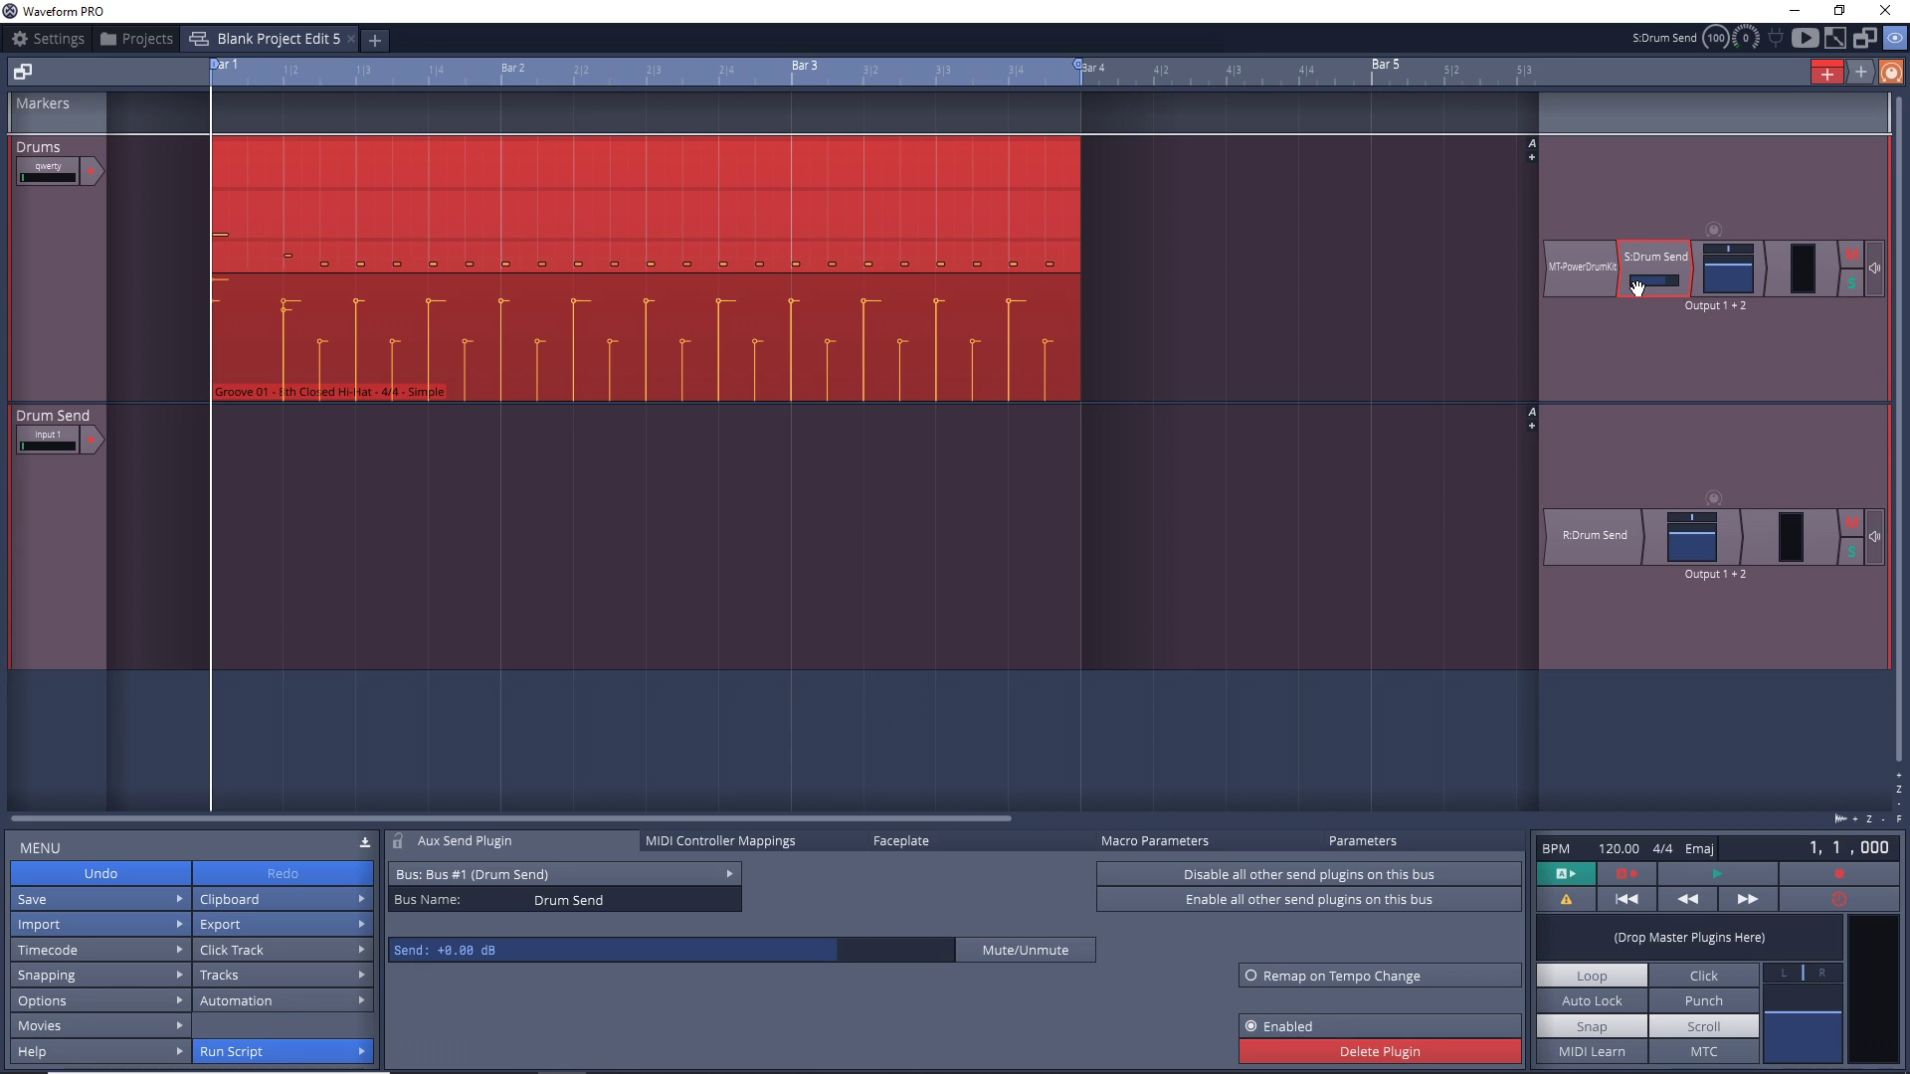
- Peek at the Drums clip notes, then insert a Reverb after R:Drum Send
double_click(1008, 200)
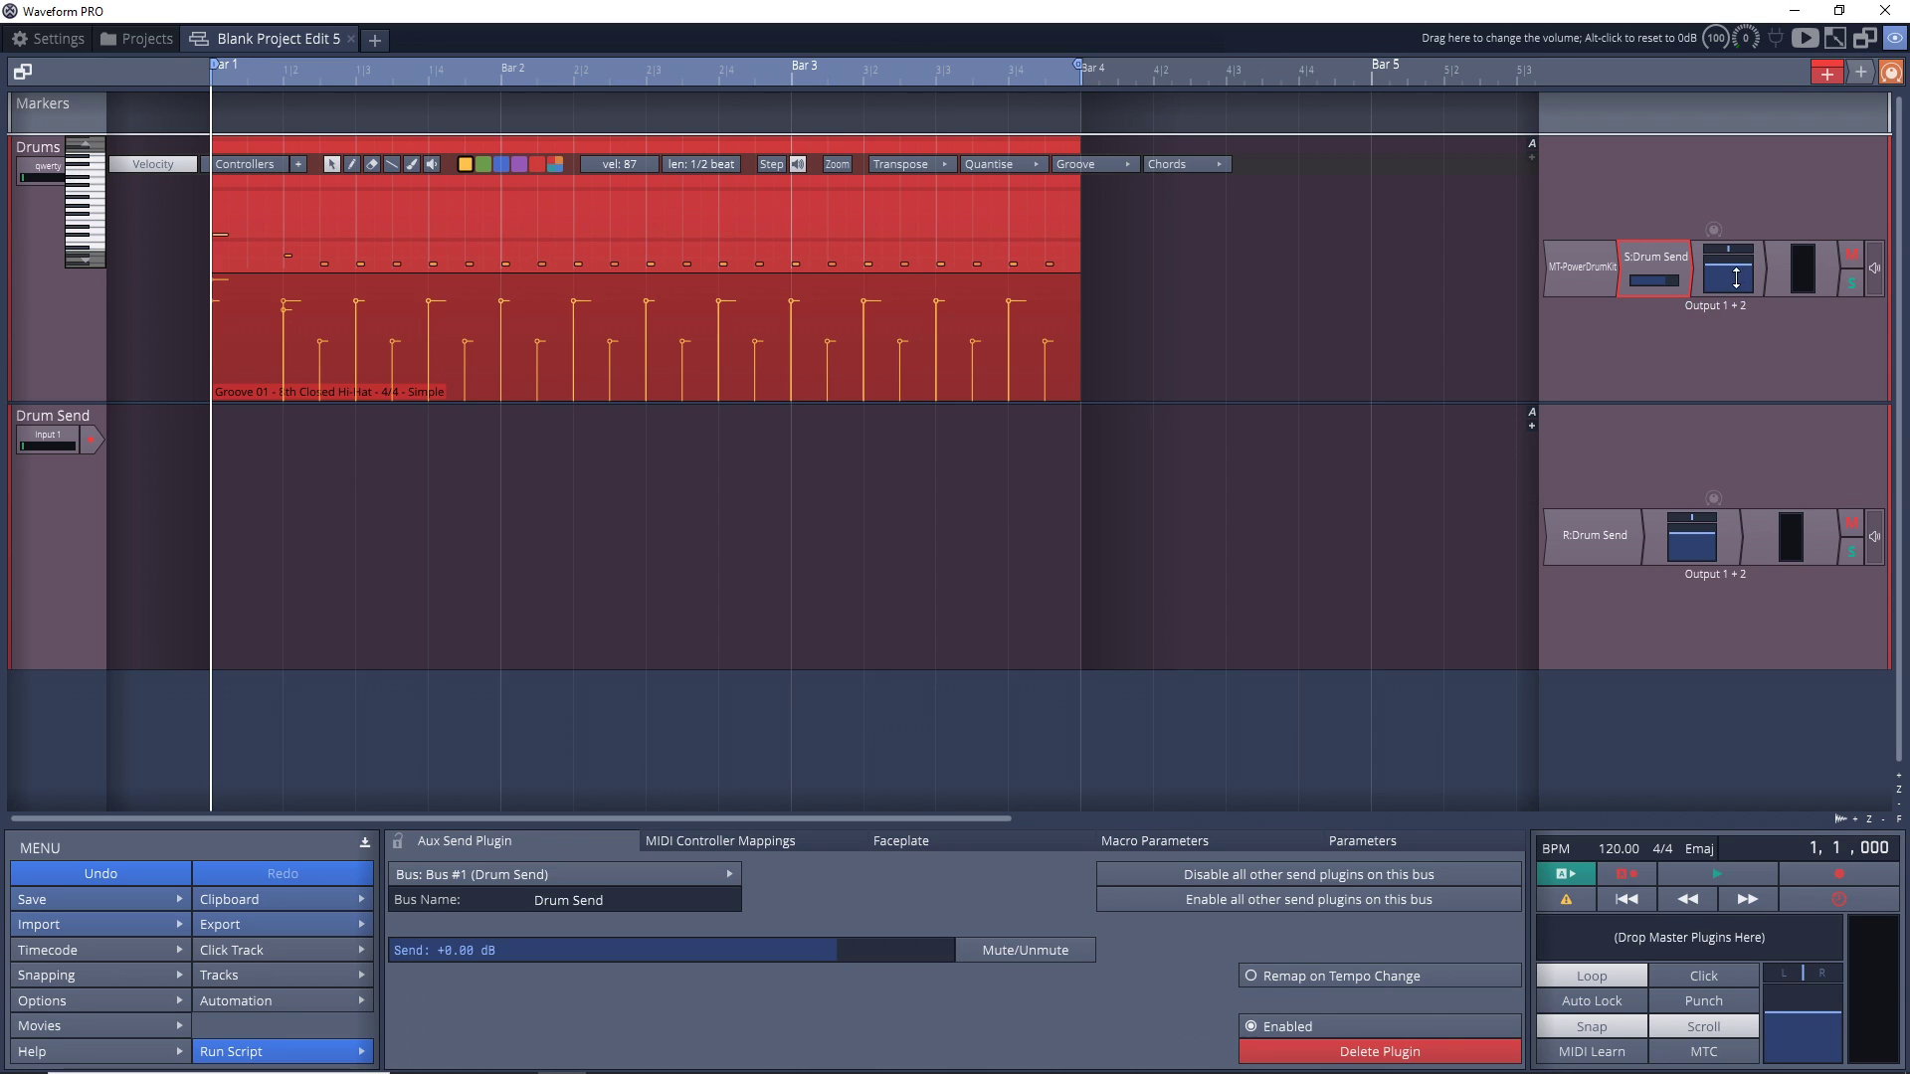
left_click(1621, 495)
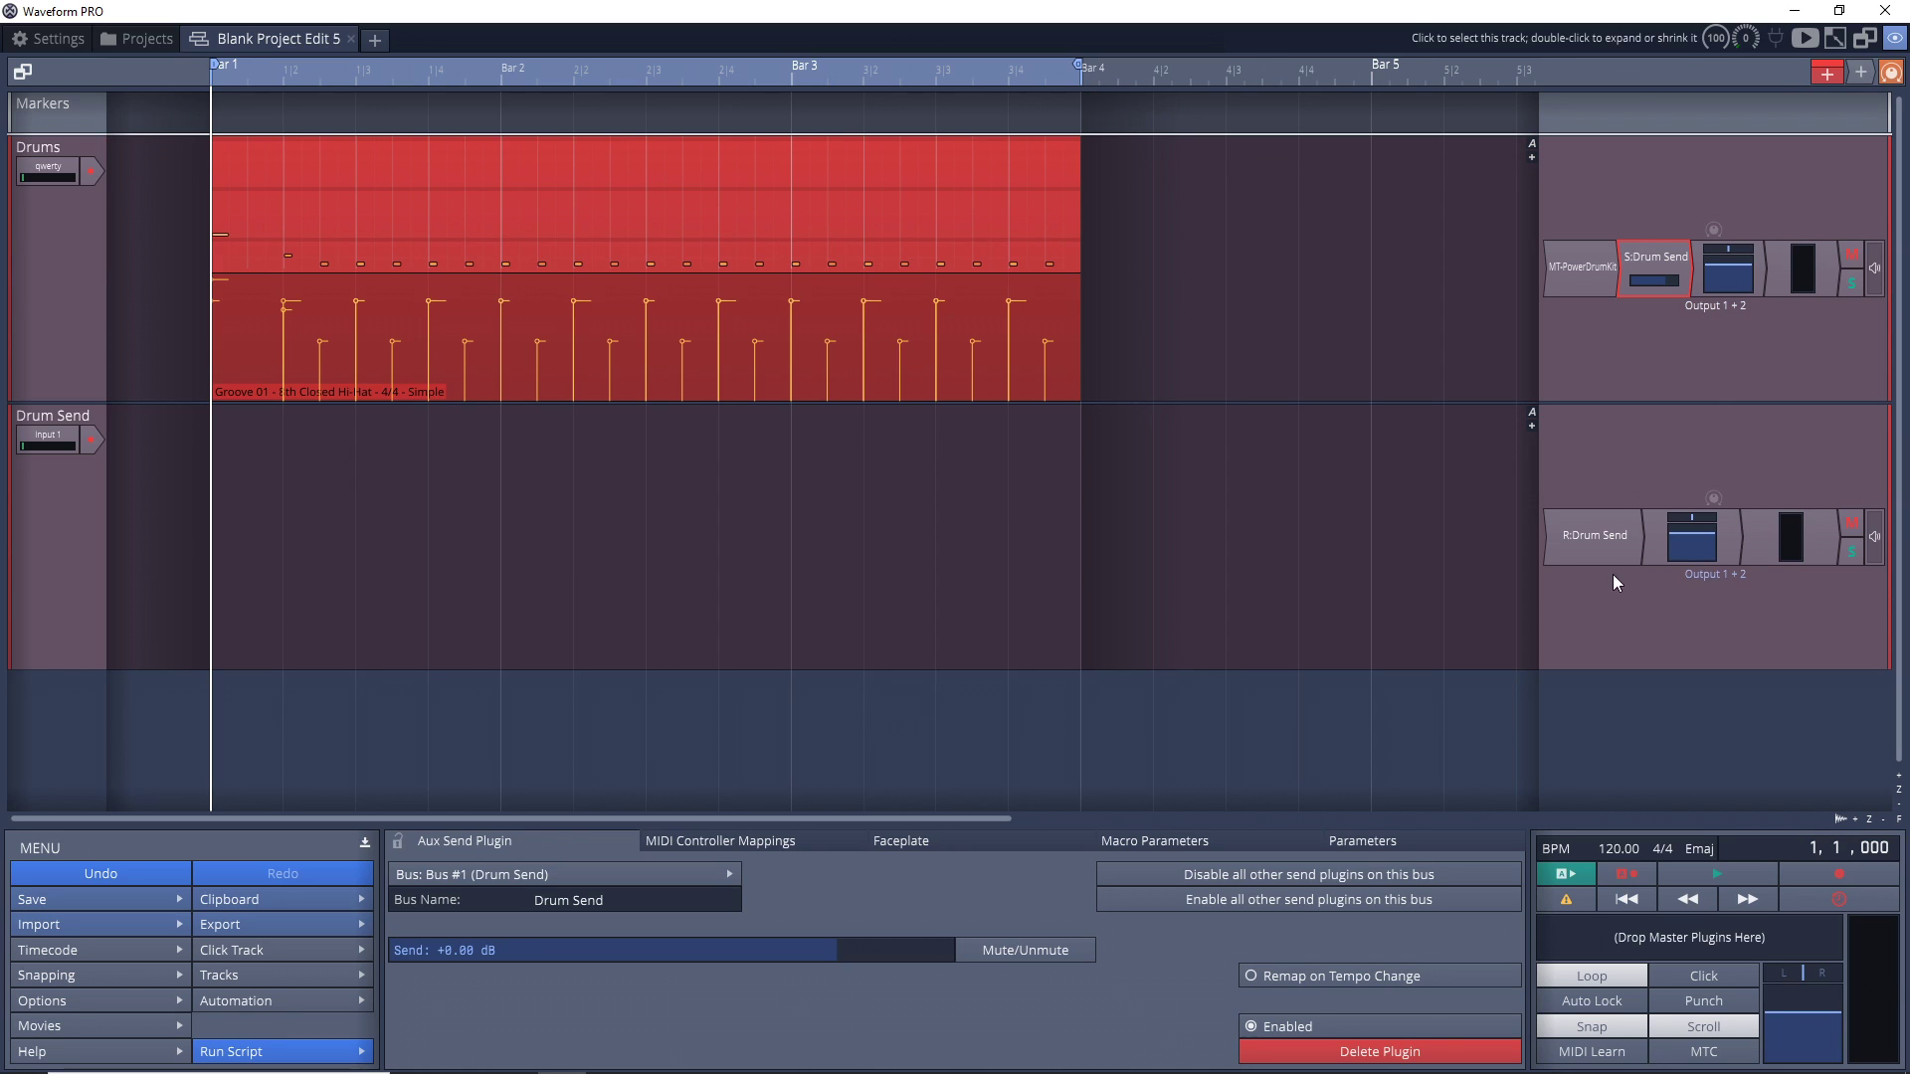
left_click(1659, 548)
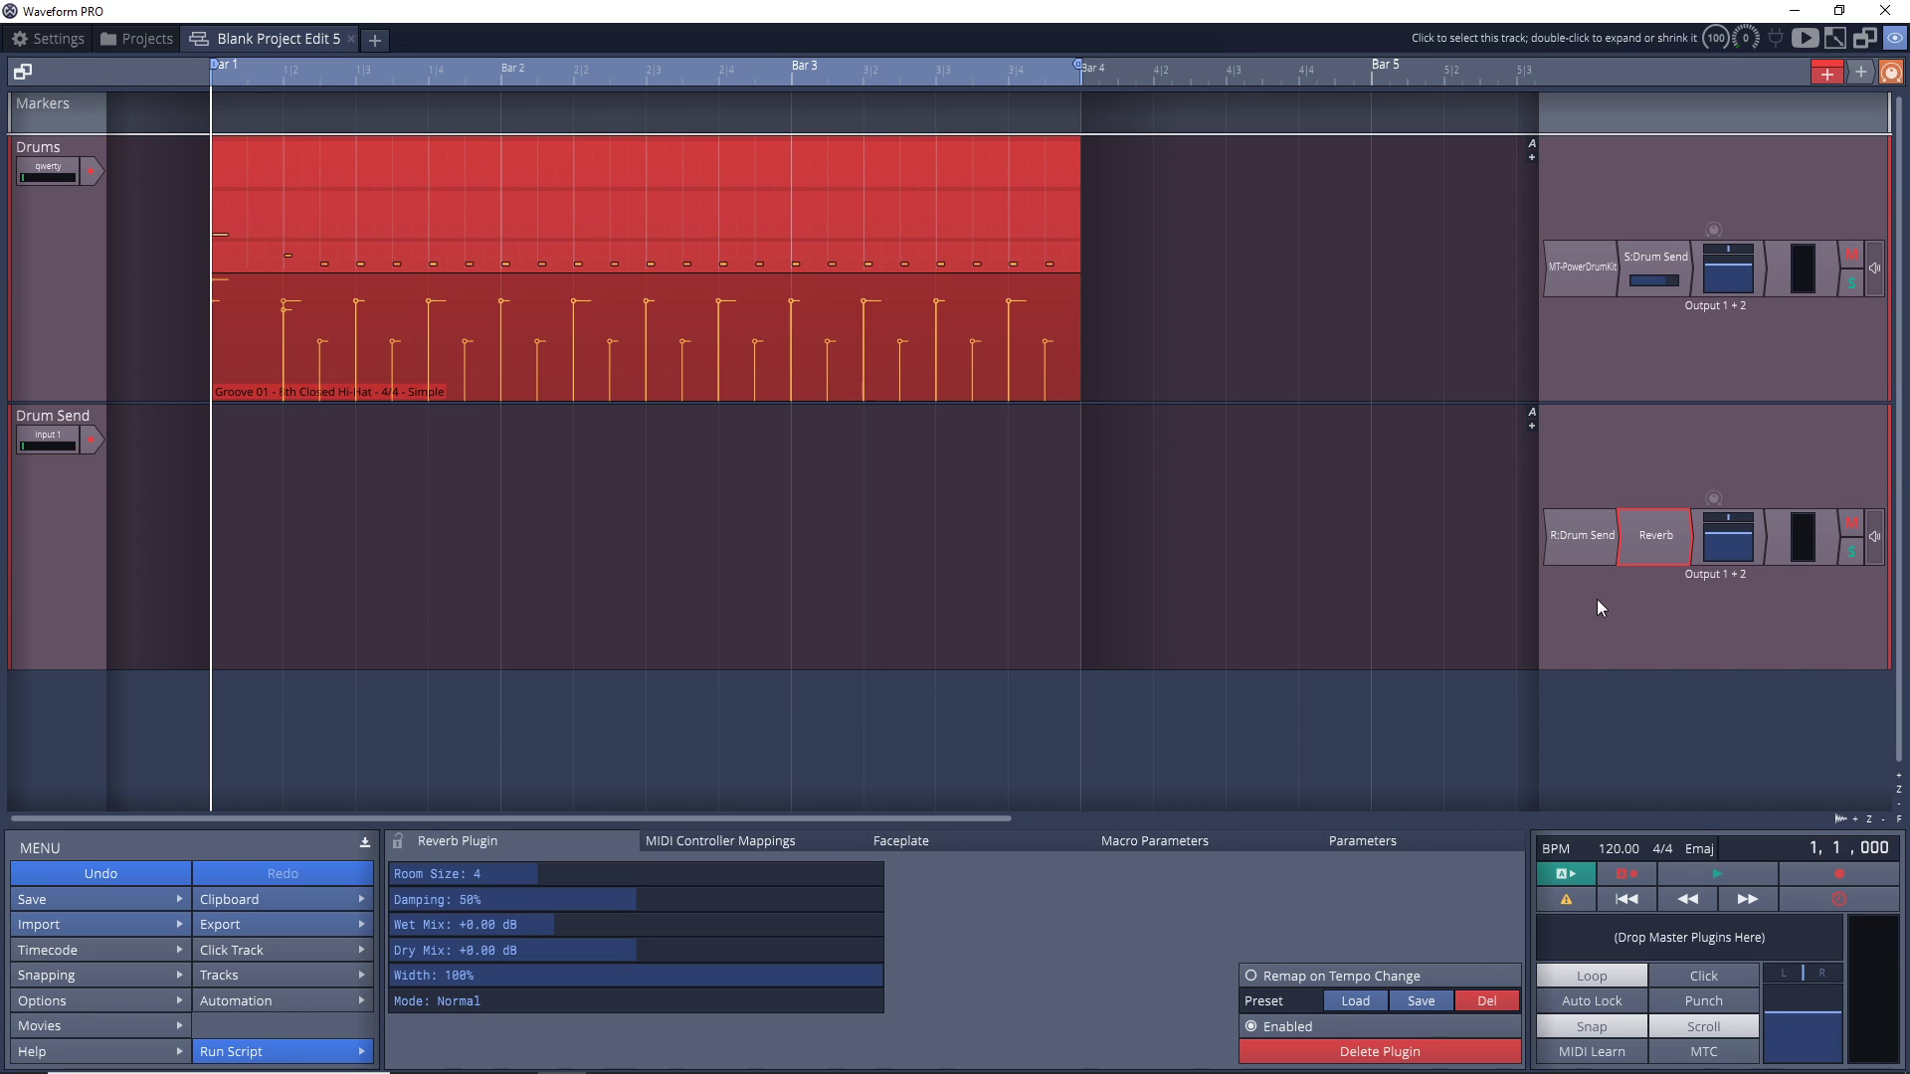
key("space")
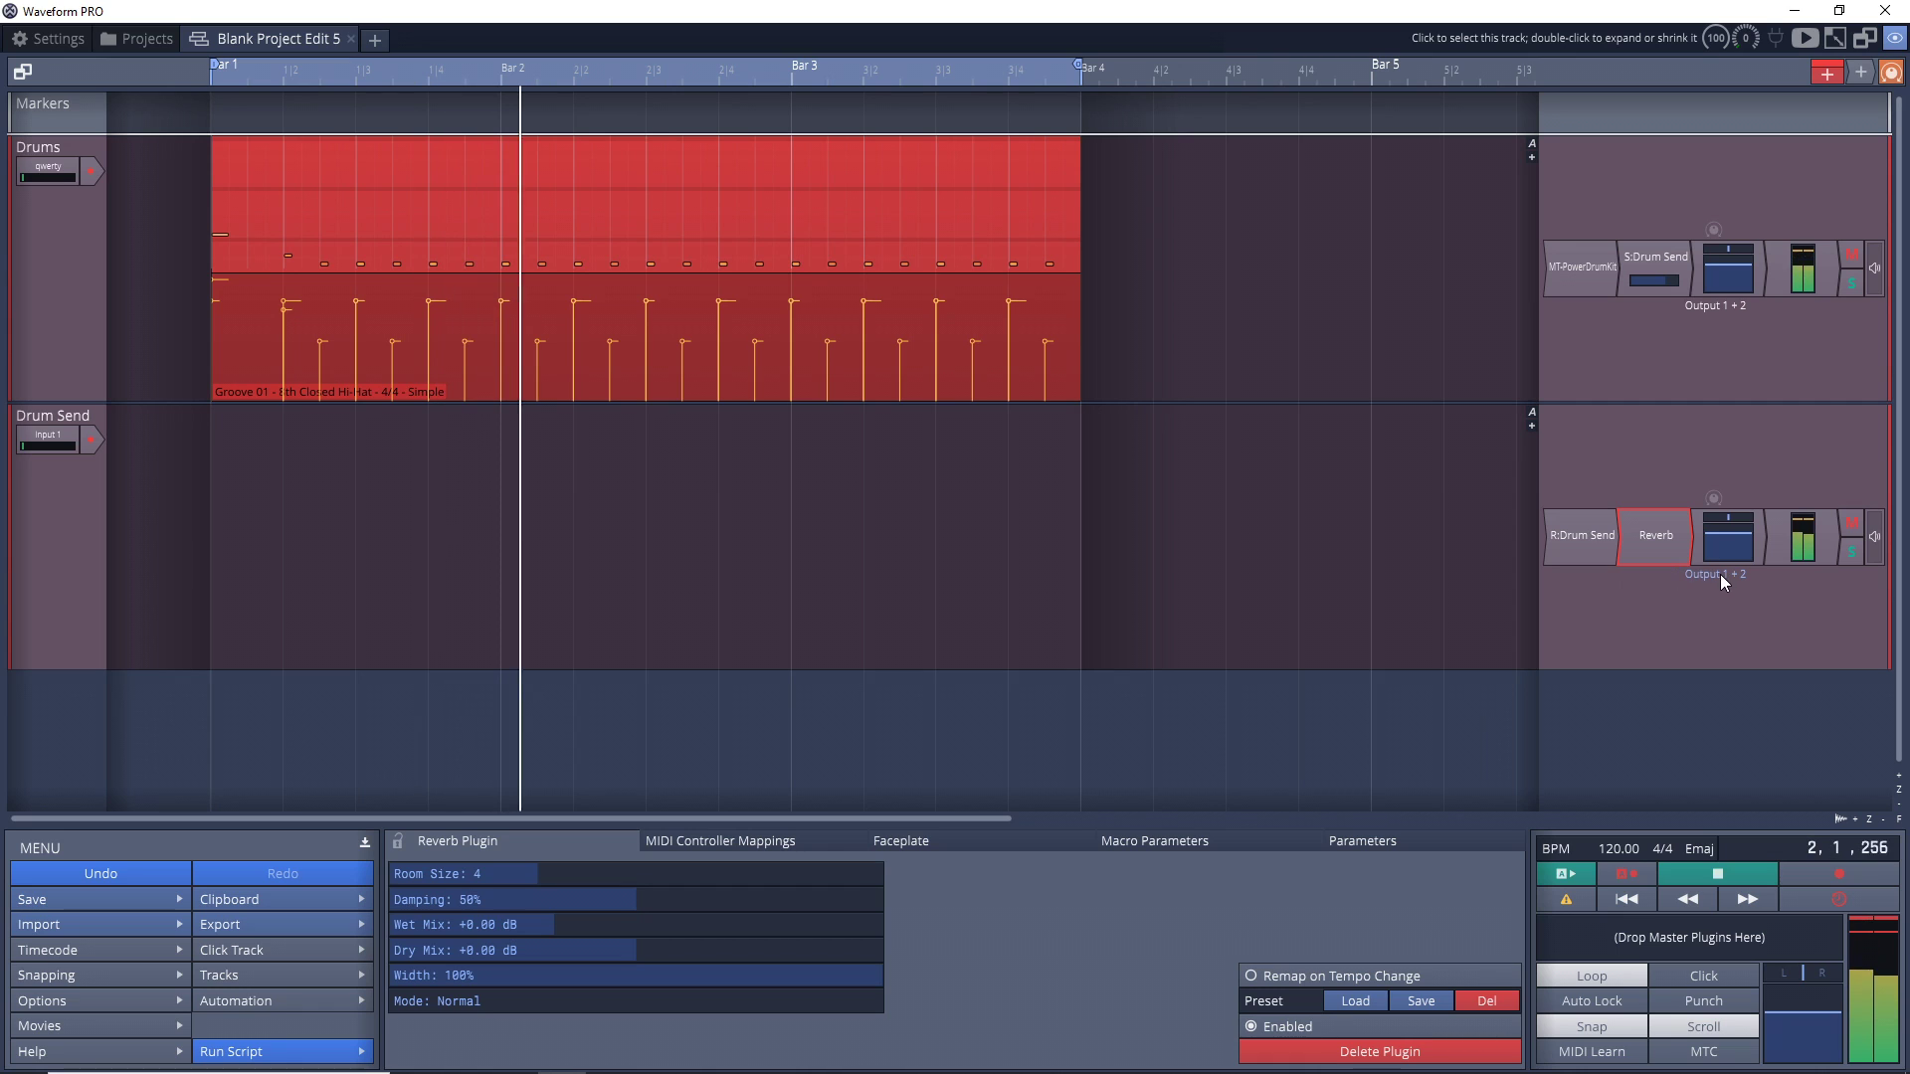
left_click(1851, 523)
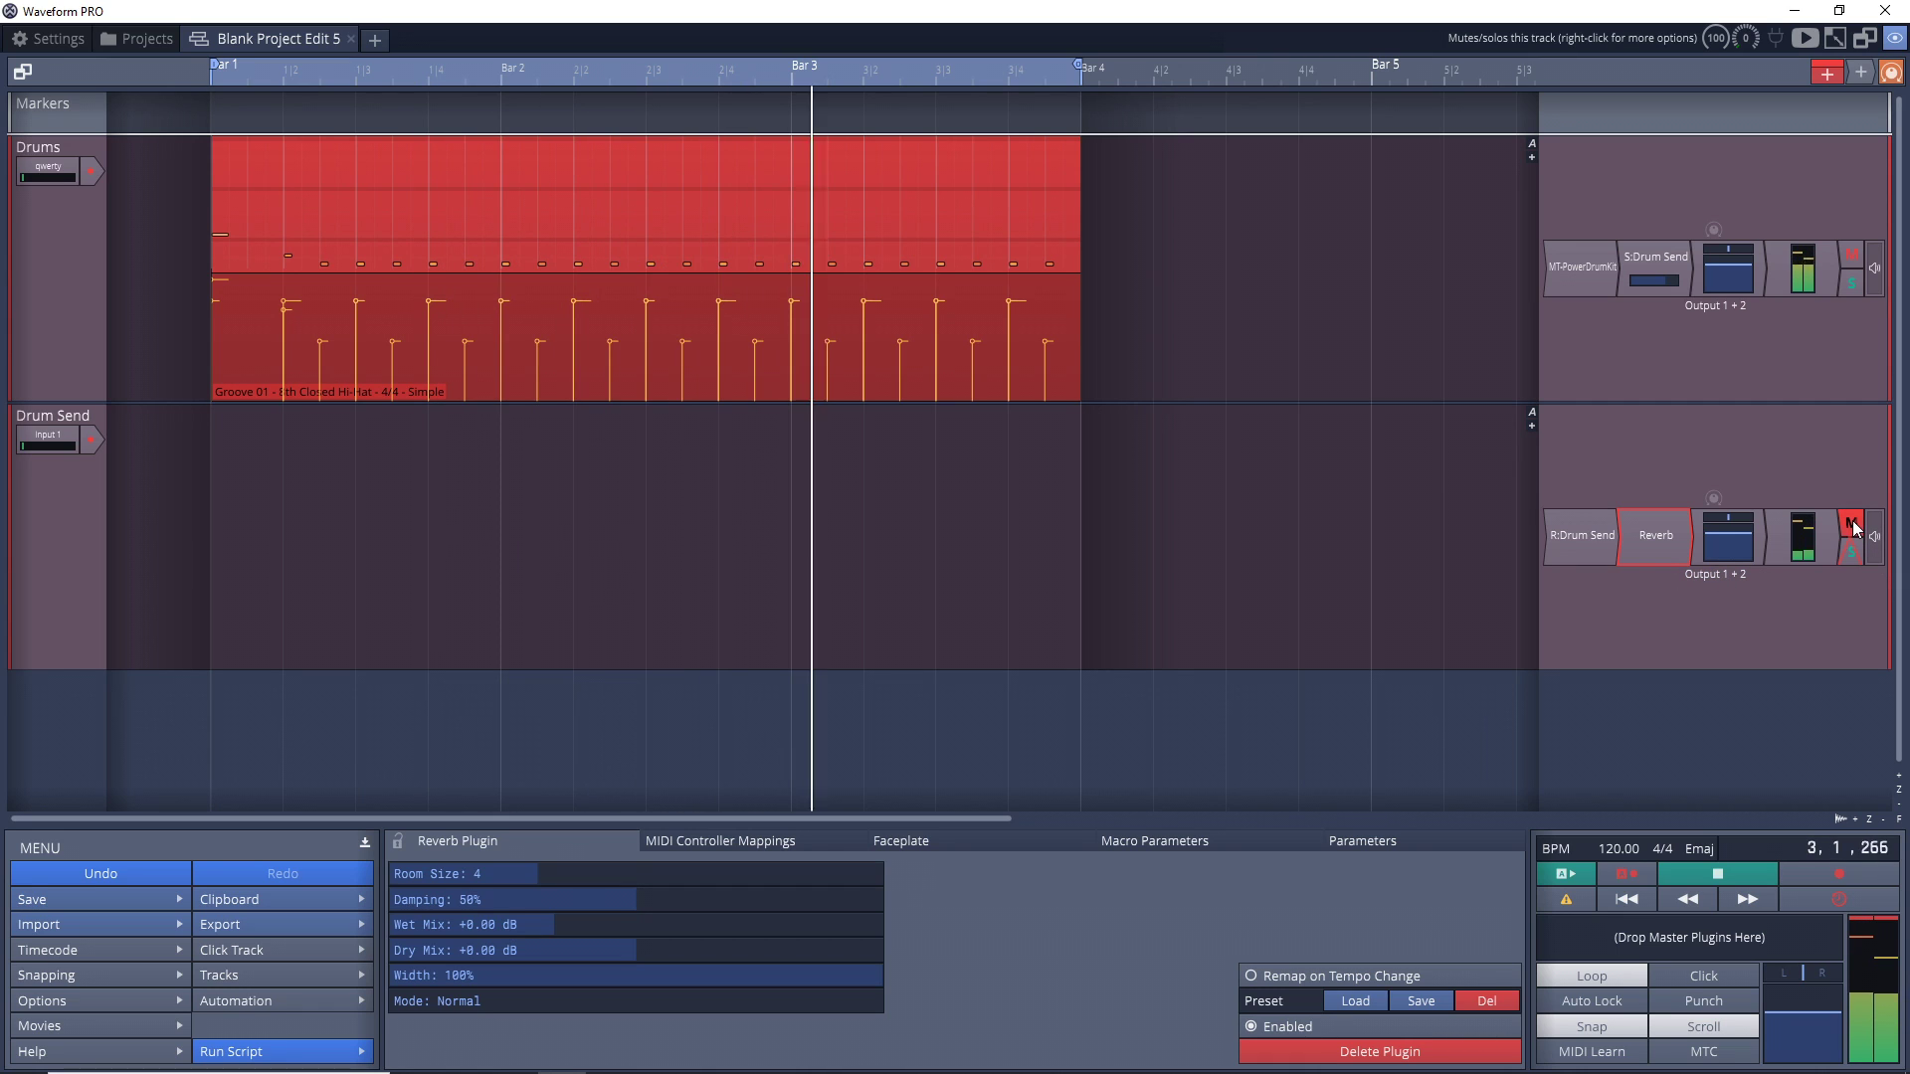
left_click(1852, 521)
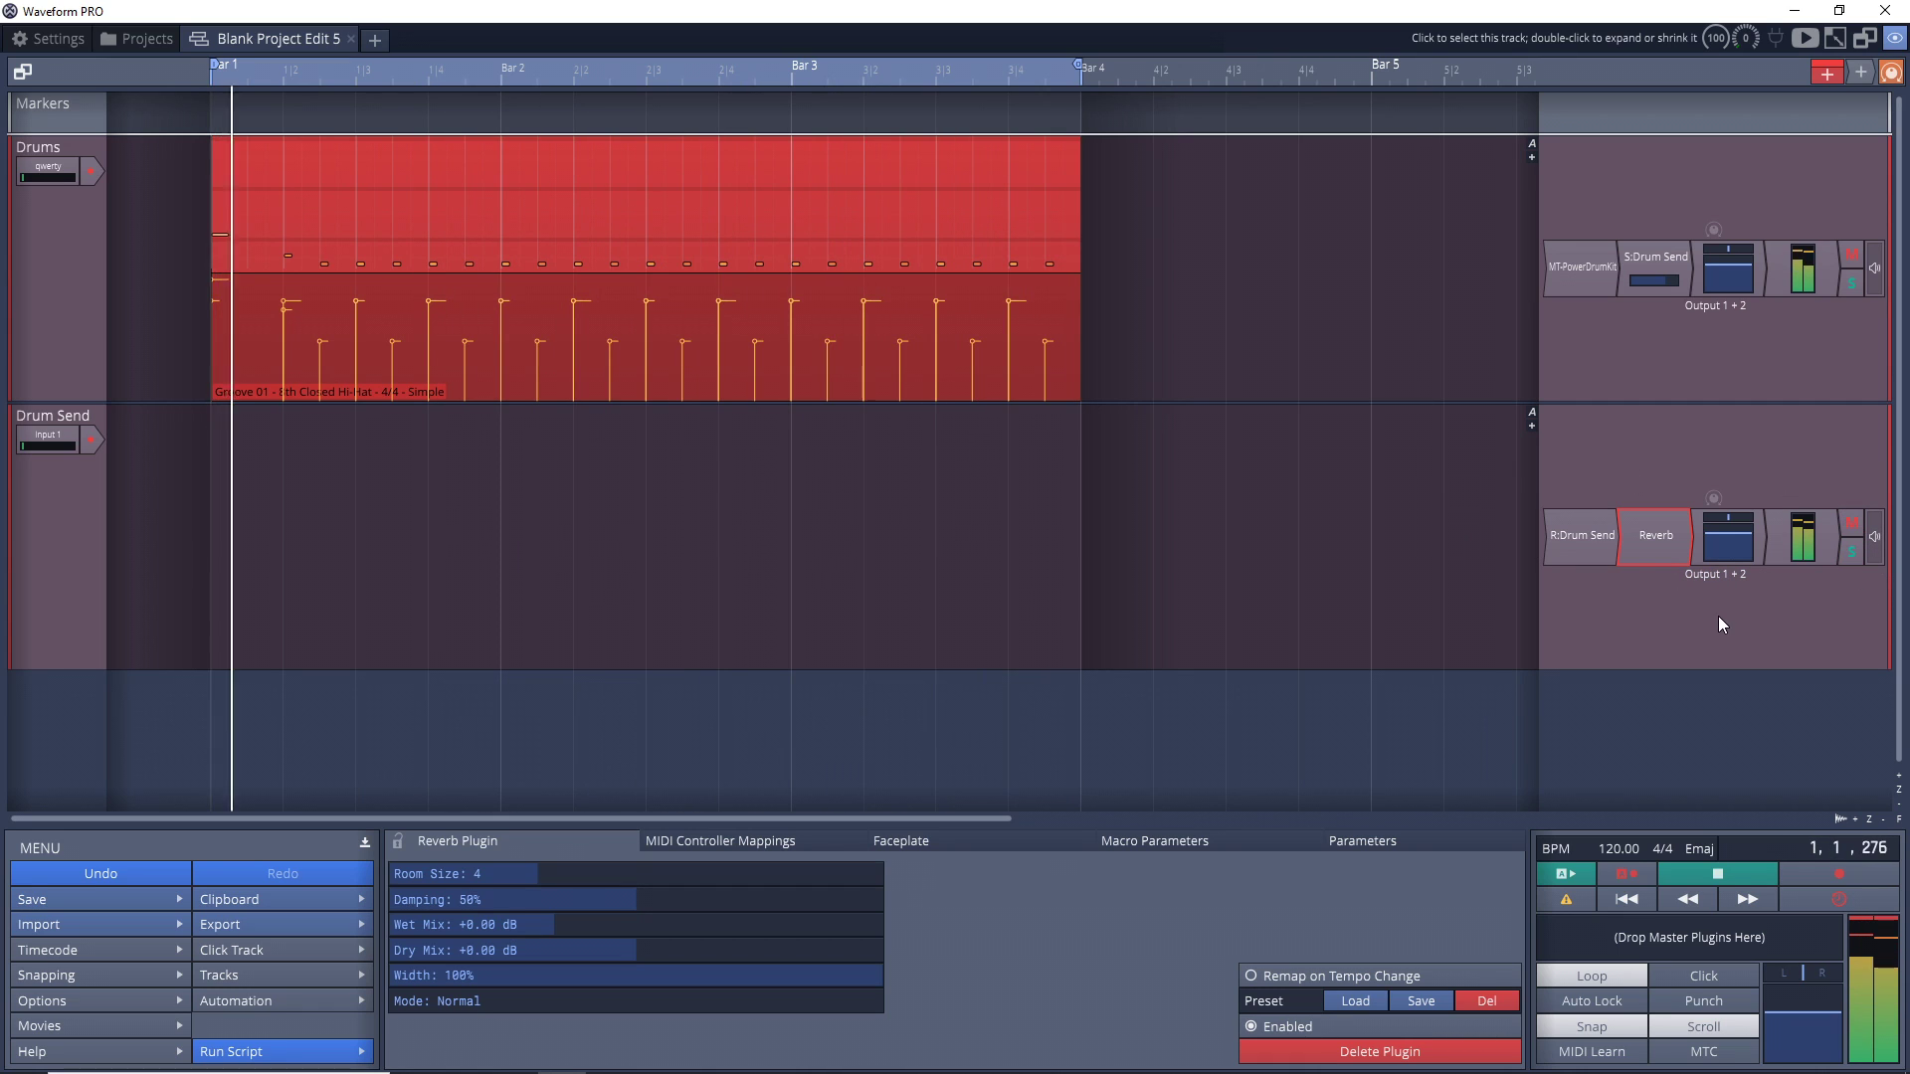
key("space")
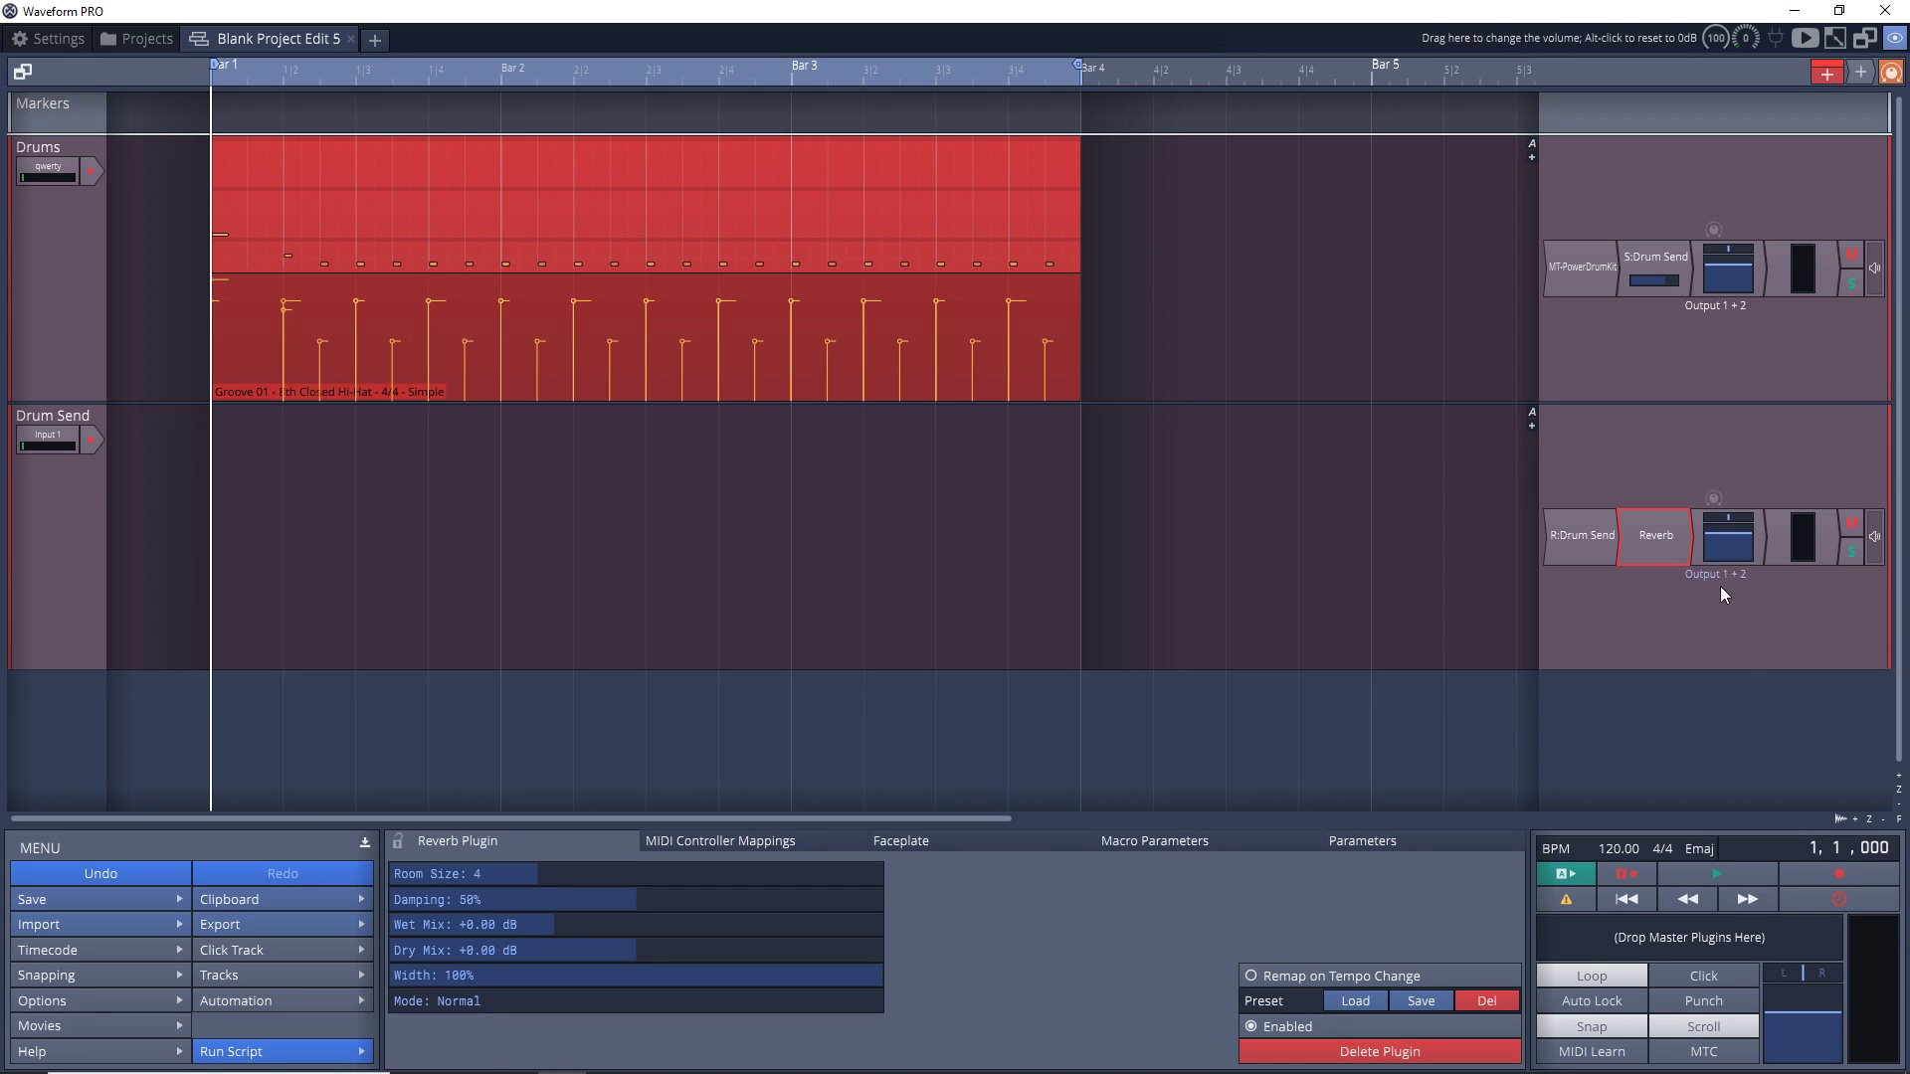
- During playback, lower Drum Send to -17.16 dB, comparing with it muted, then select Drums
key("space")
left_click_drag(1738, 545, 1722, 623)
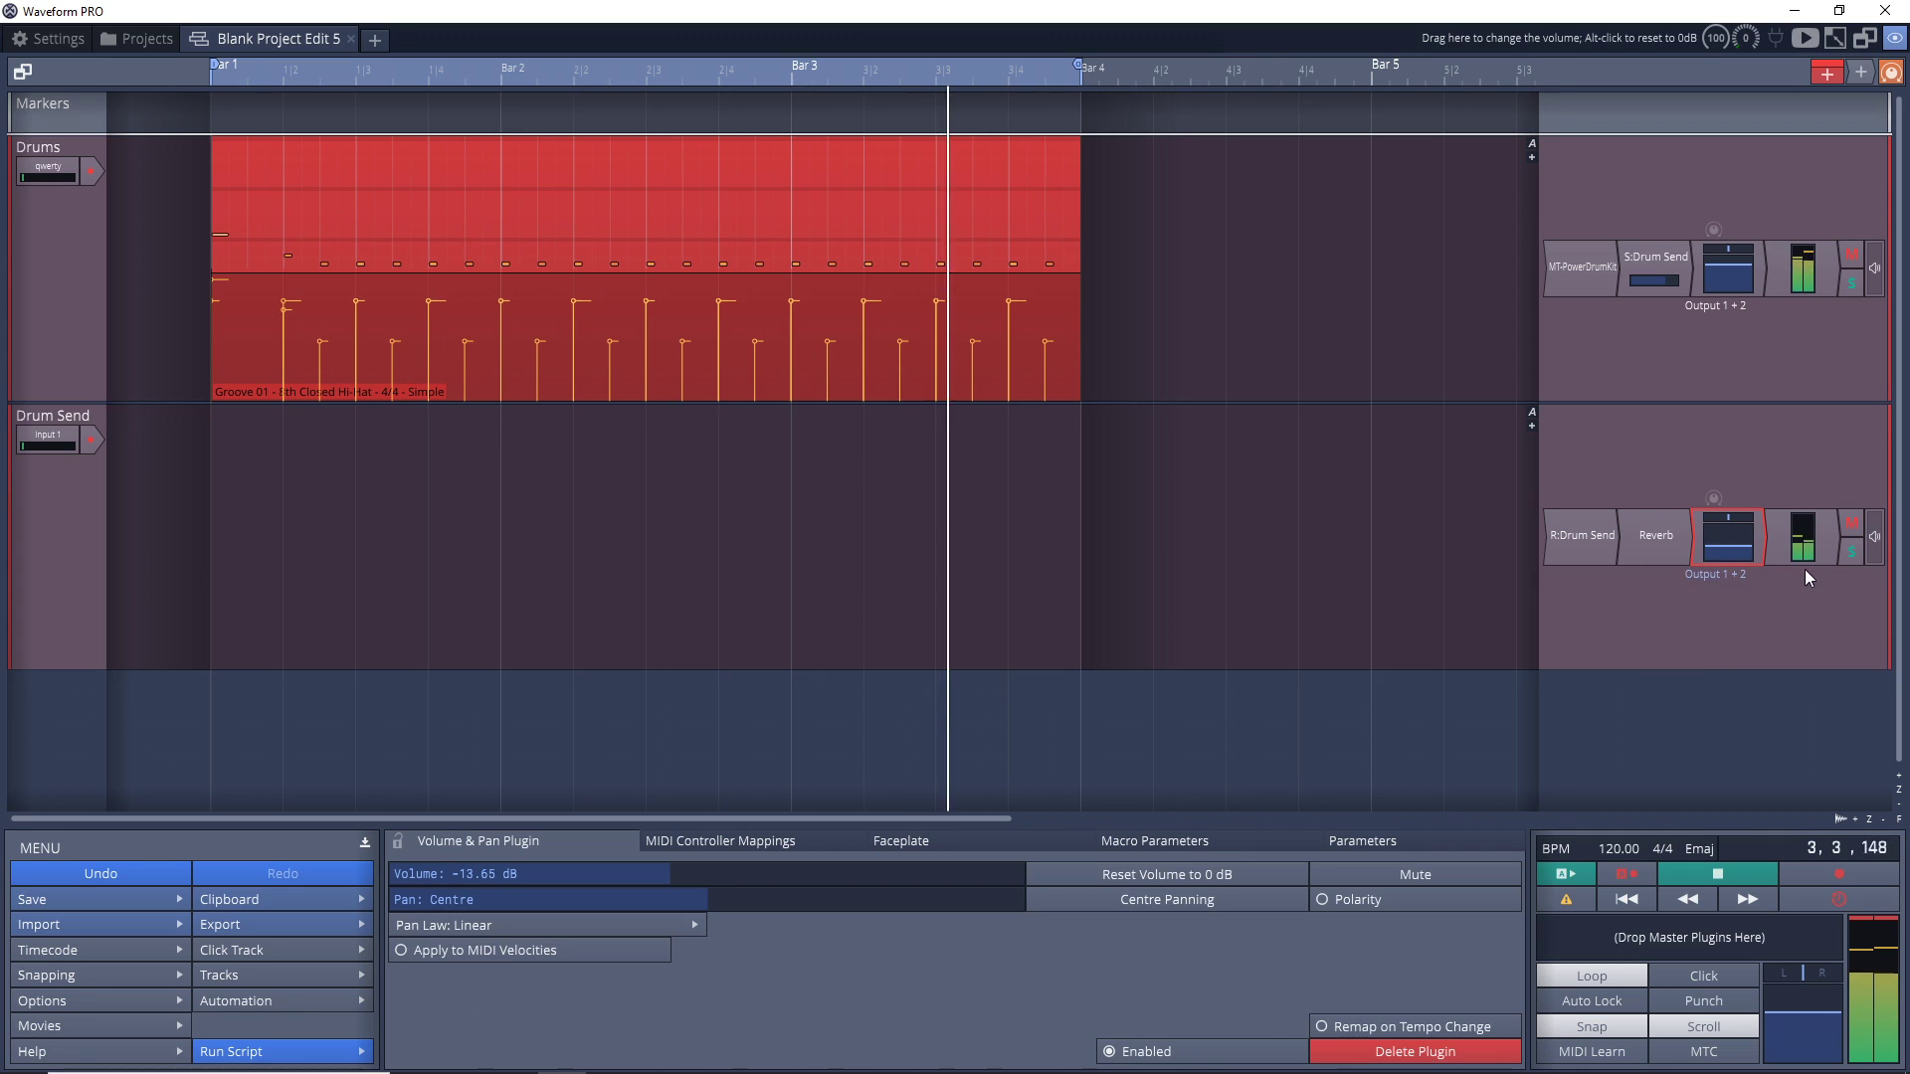
left_click(1850, 527)
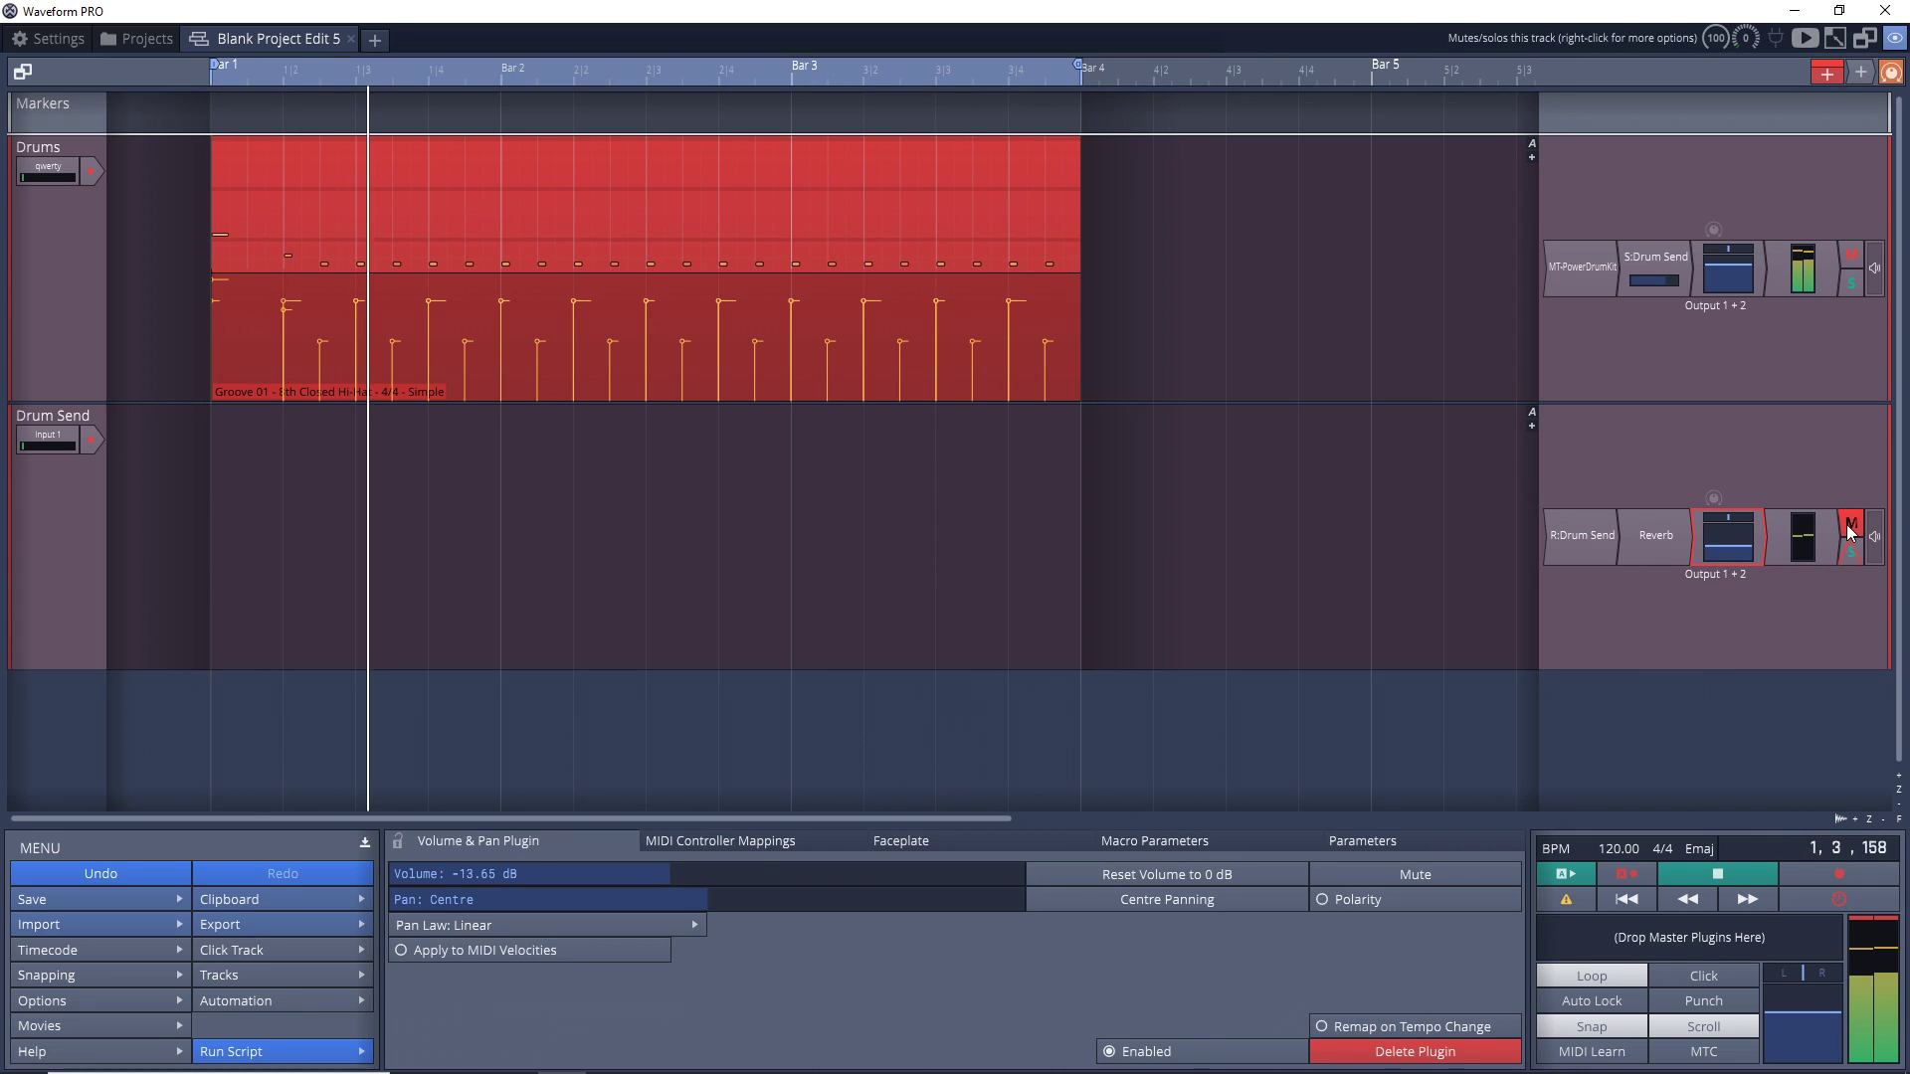
left_click(1850, 527)
left_click_drag(1731, 552, 1744, 558)
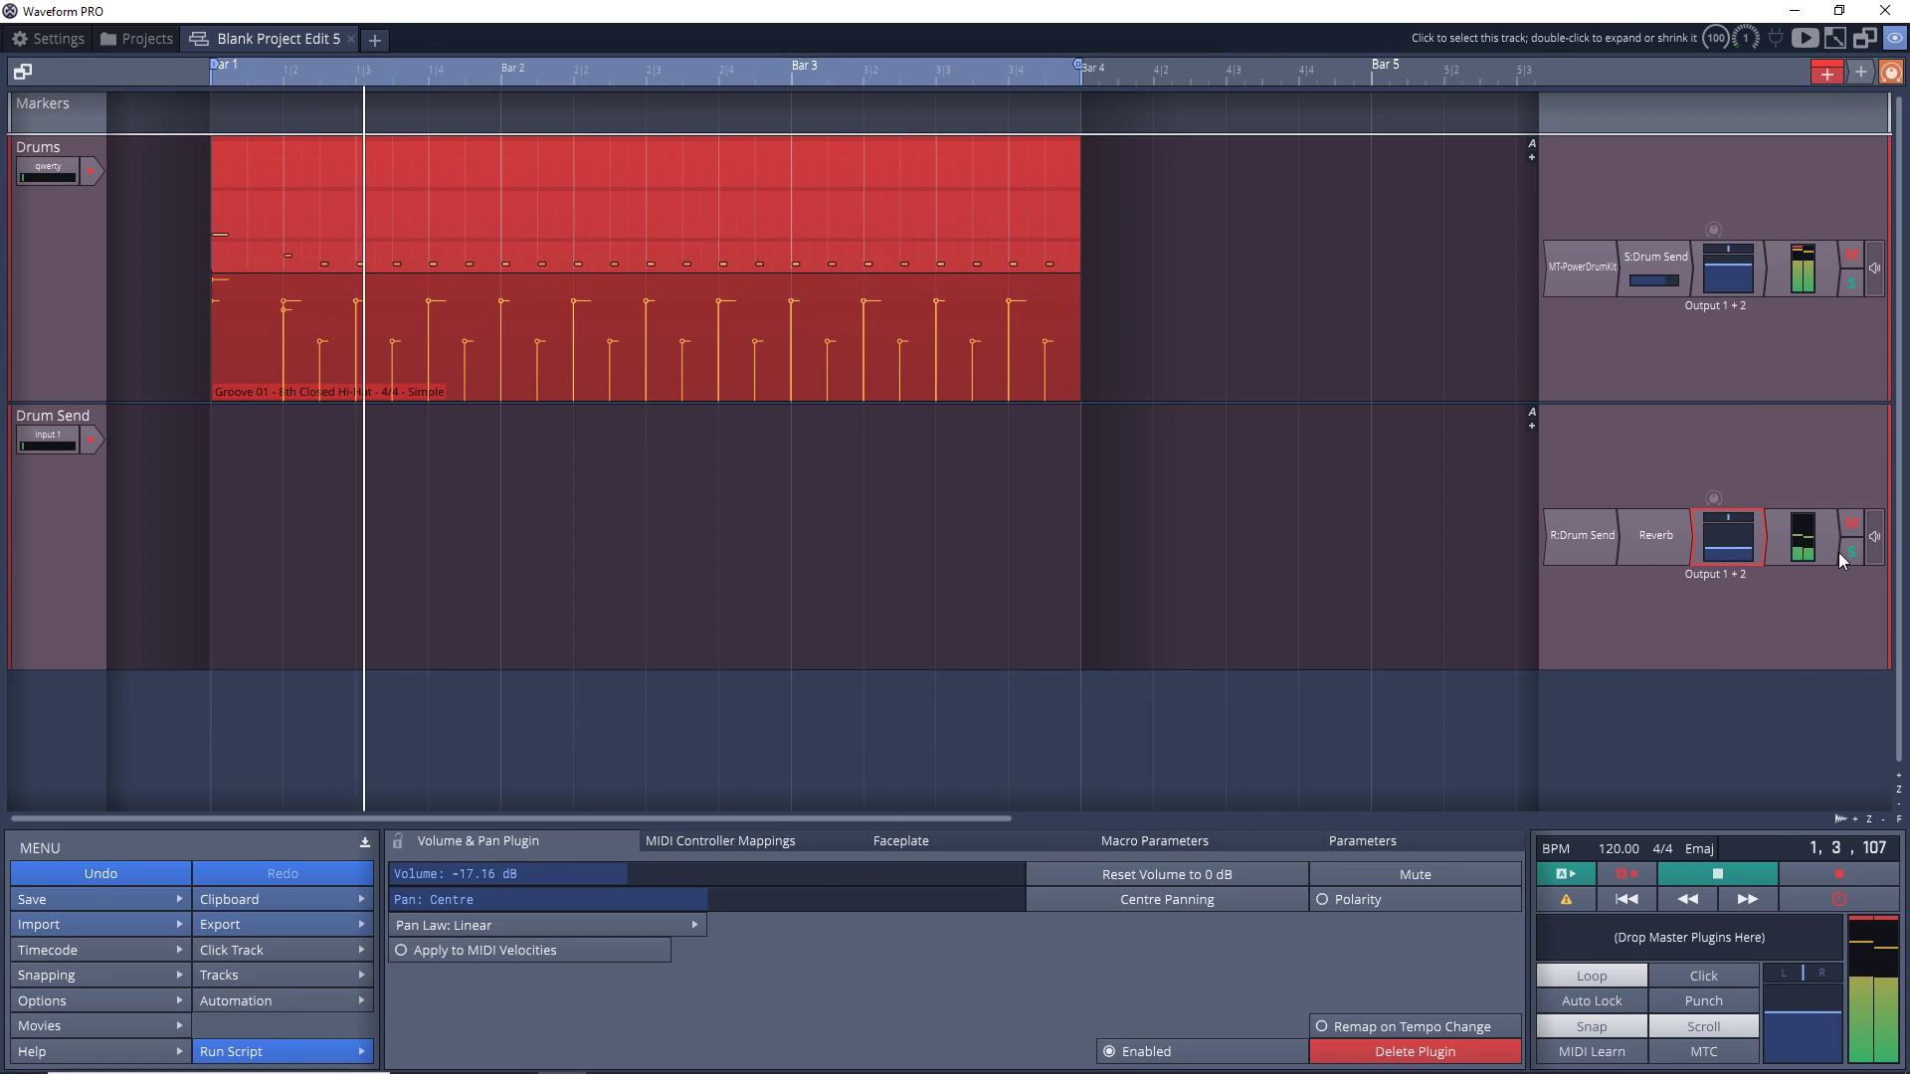
left_click(1852, 525)
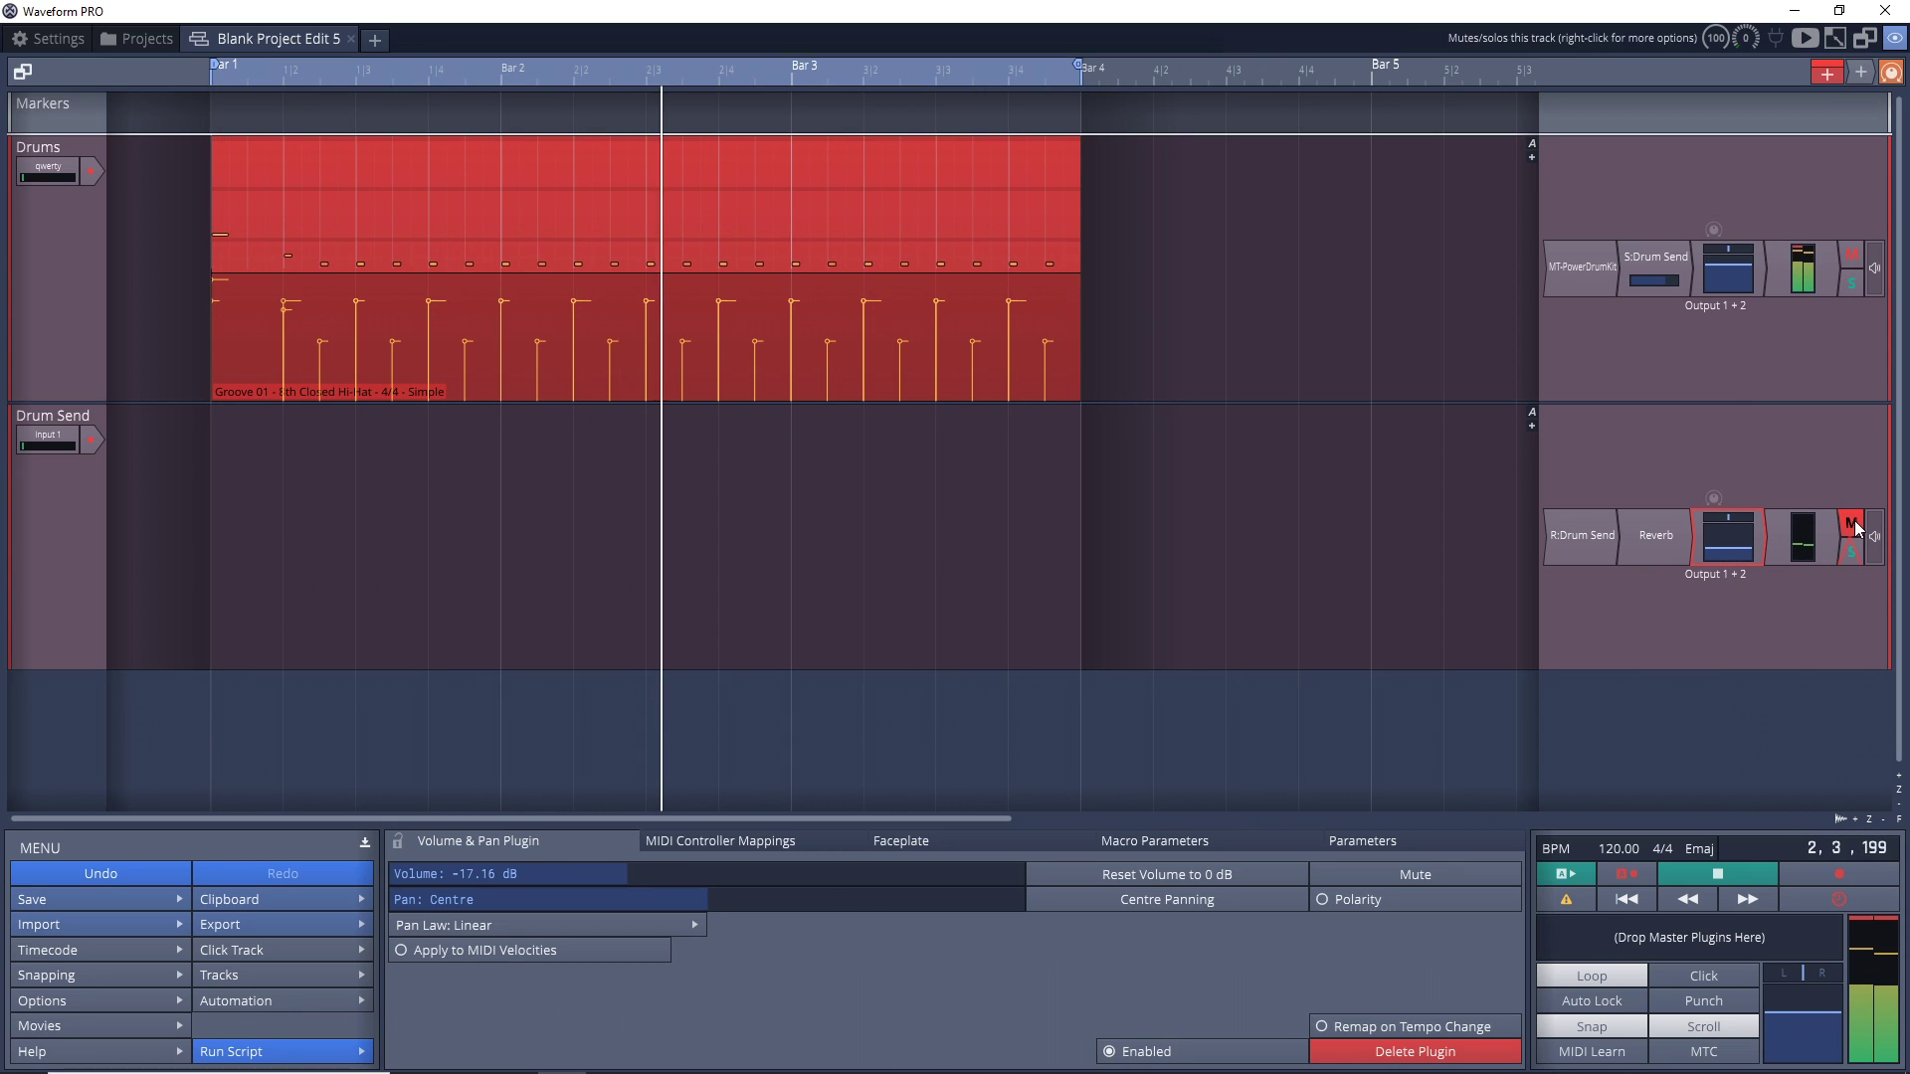
left_click(1854, 521)
left_click(1854, 522)
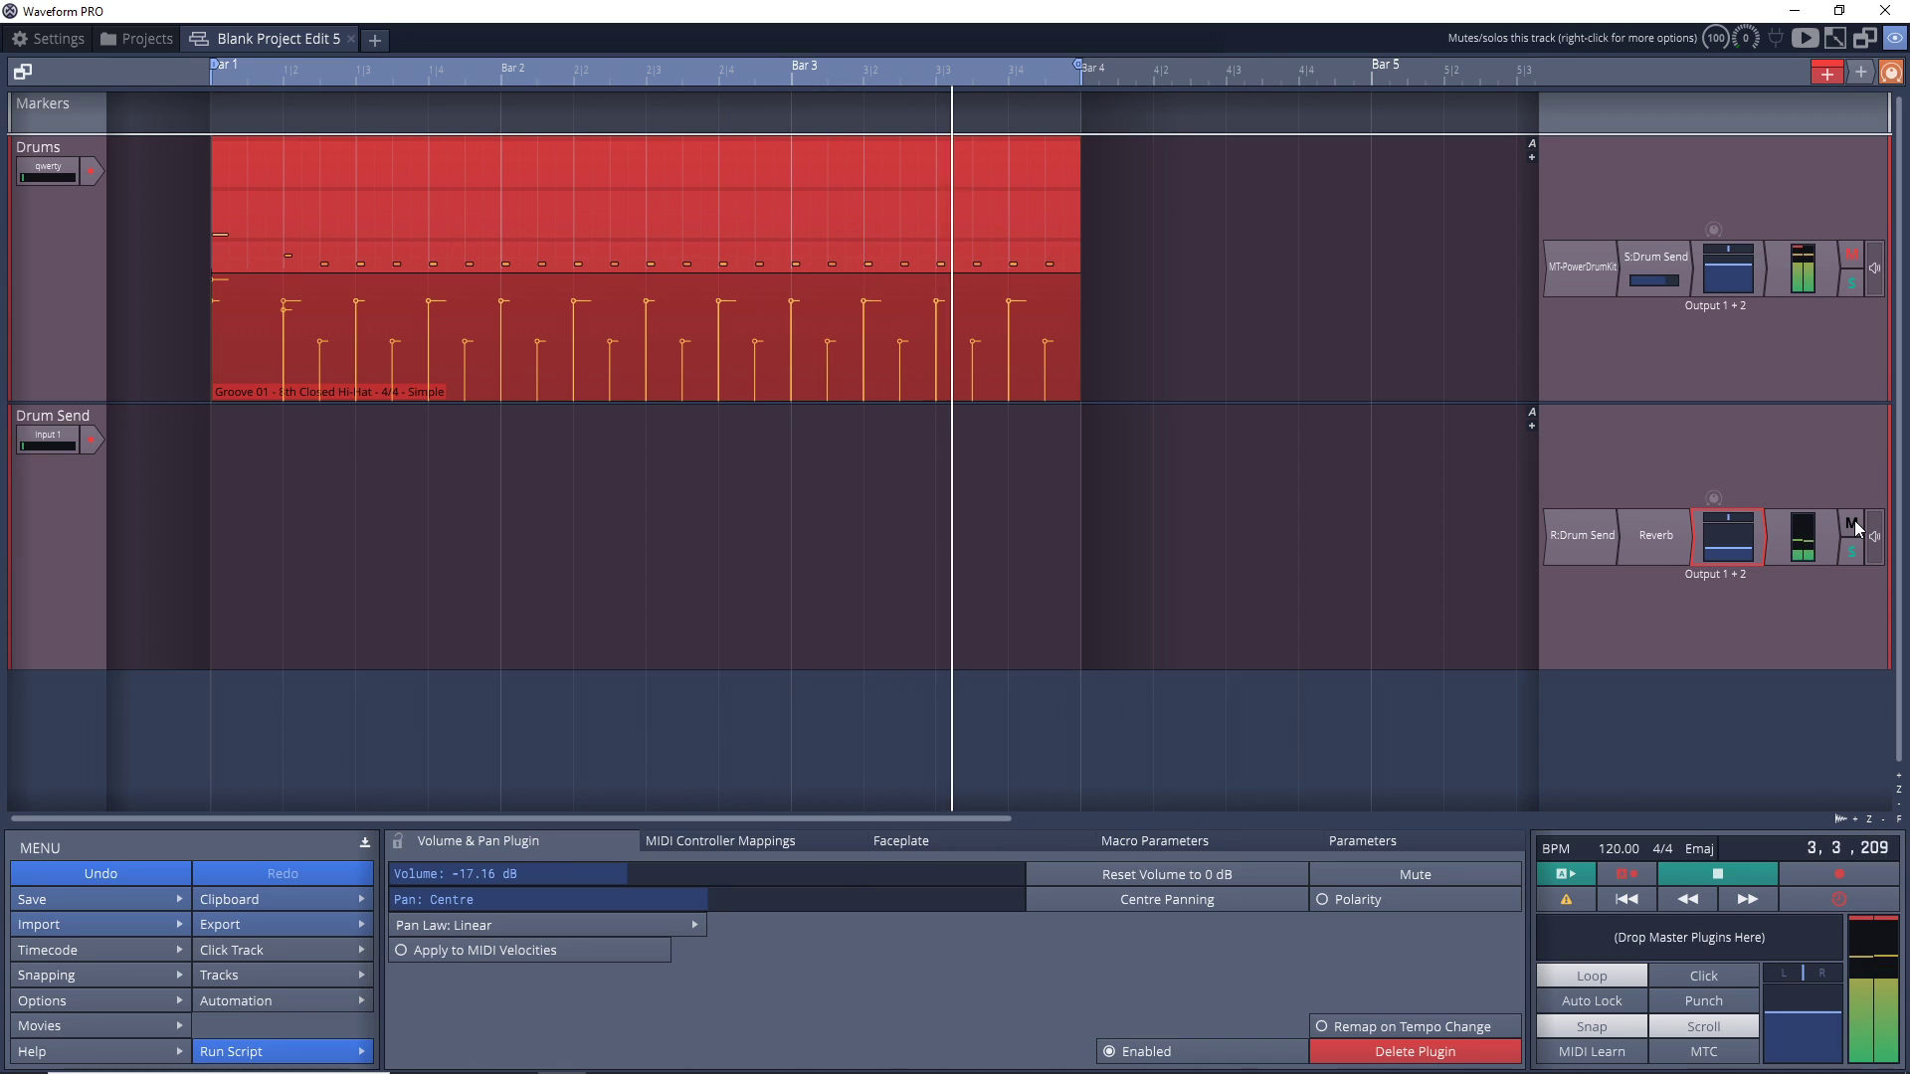
key("space")
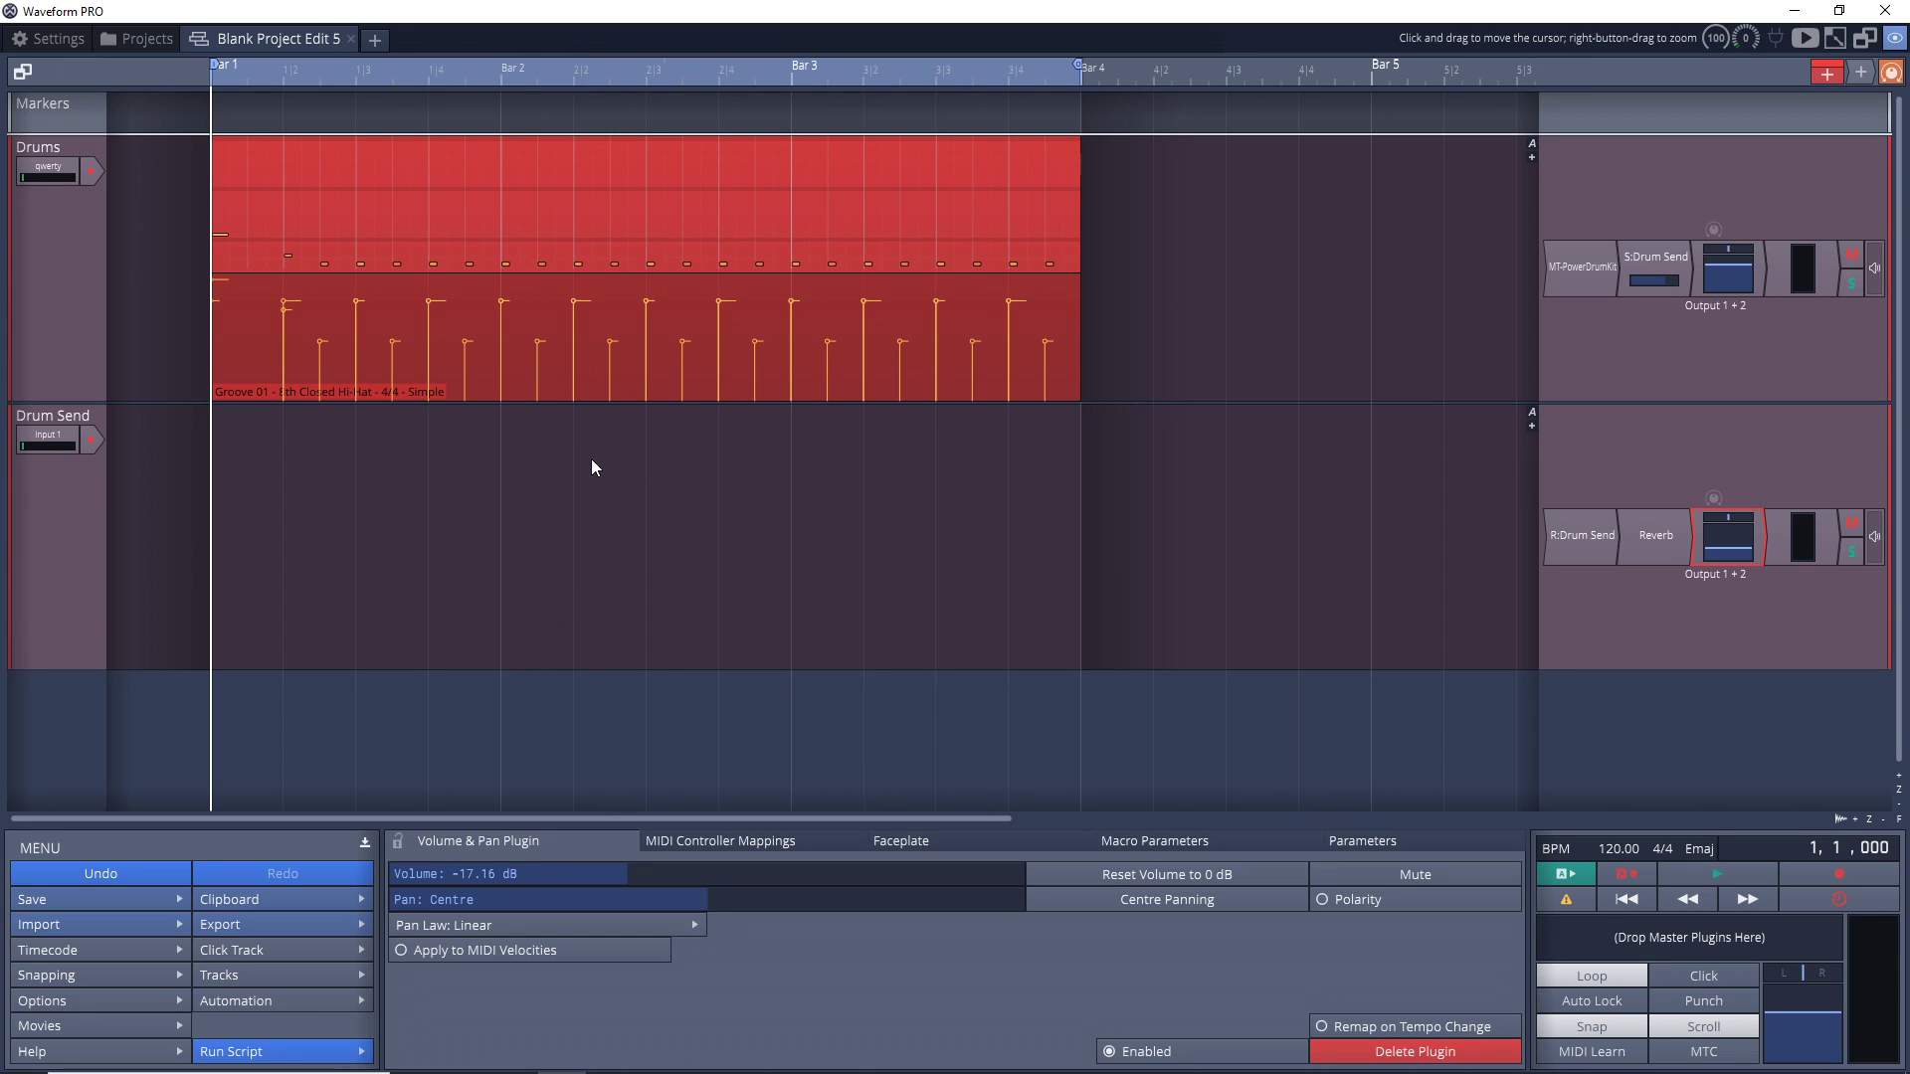
left_click(61, 281)
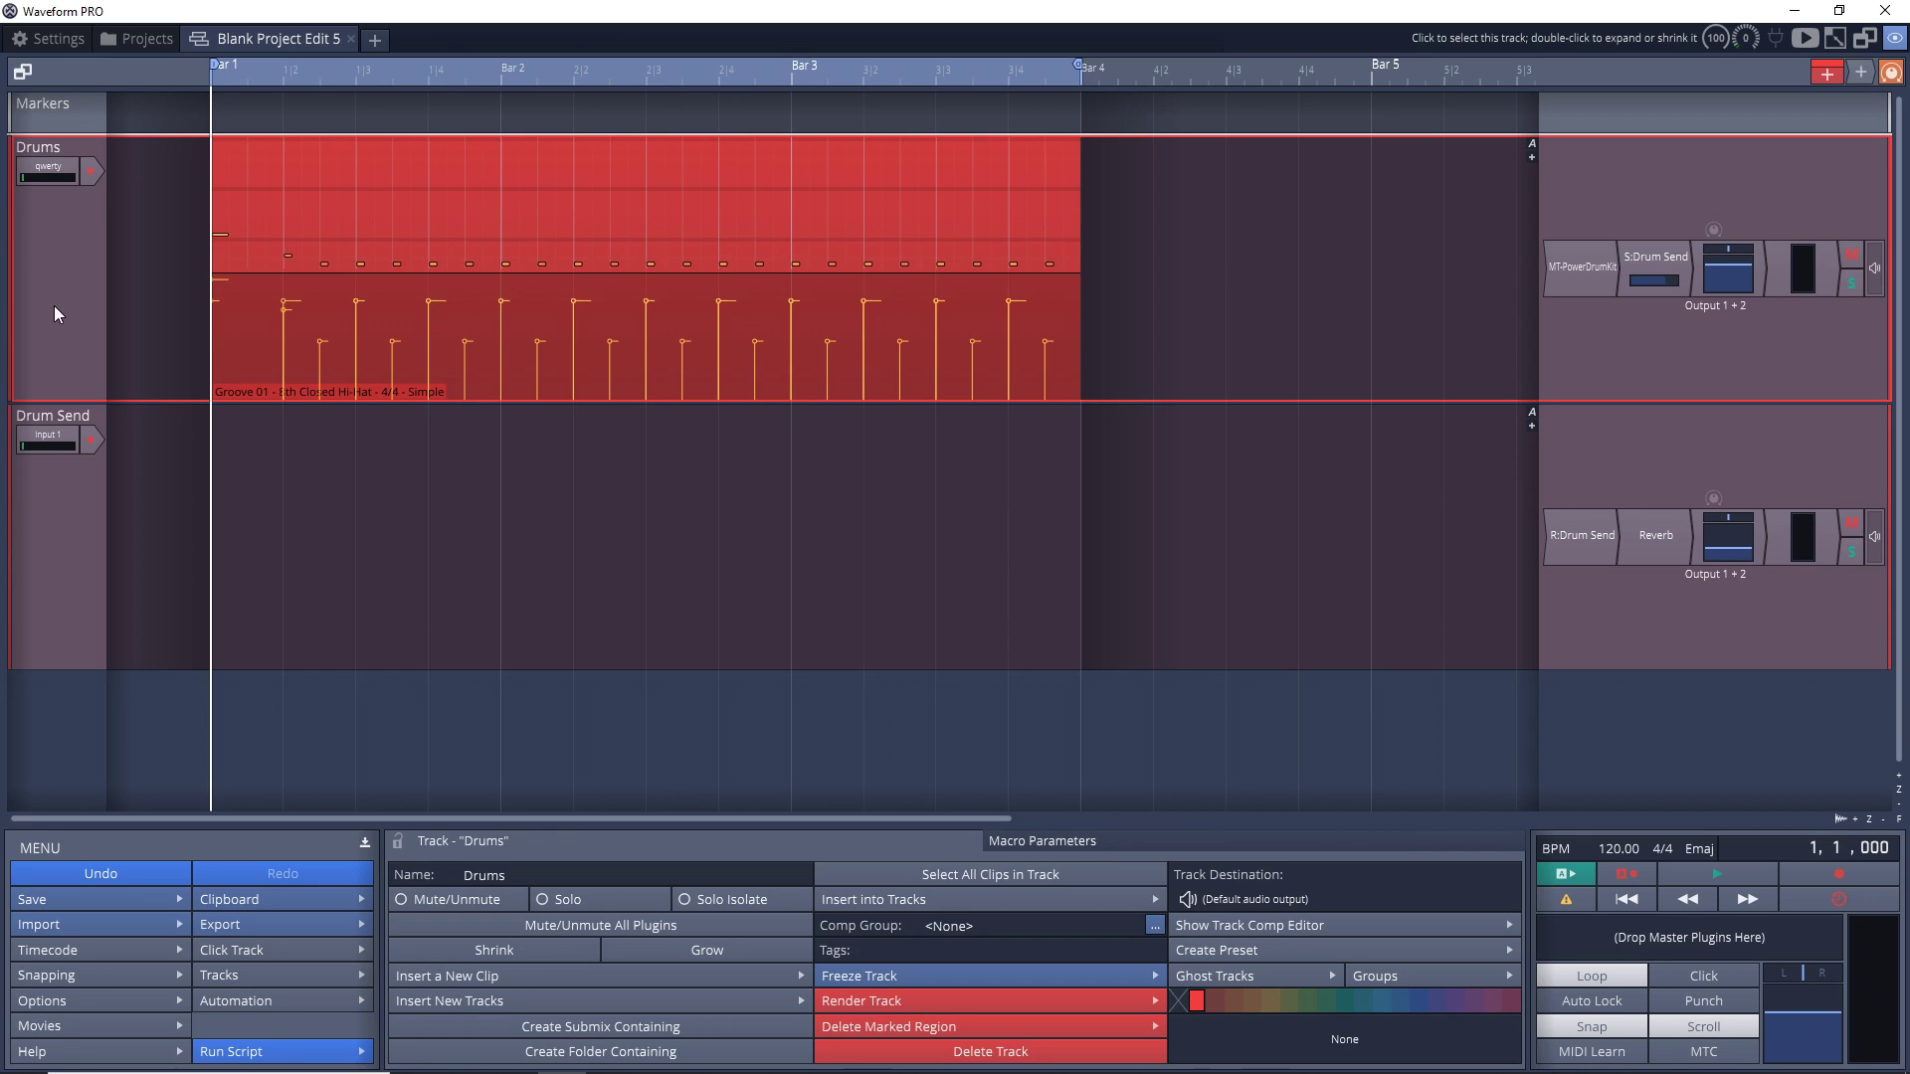
- Group Drums and Drum Send into a new Submix 1 track, then start lowering its volume during playback
left_click(45, 559, "shift")
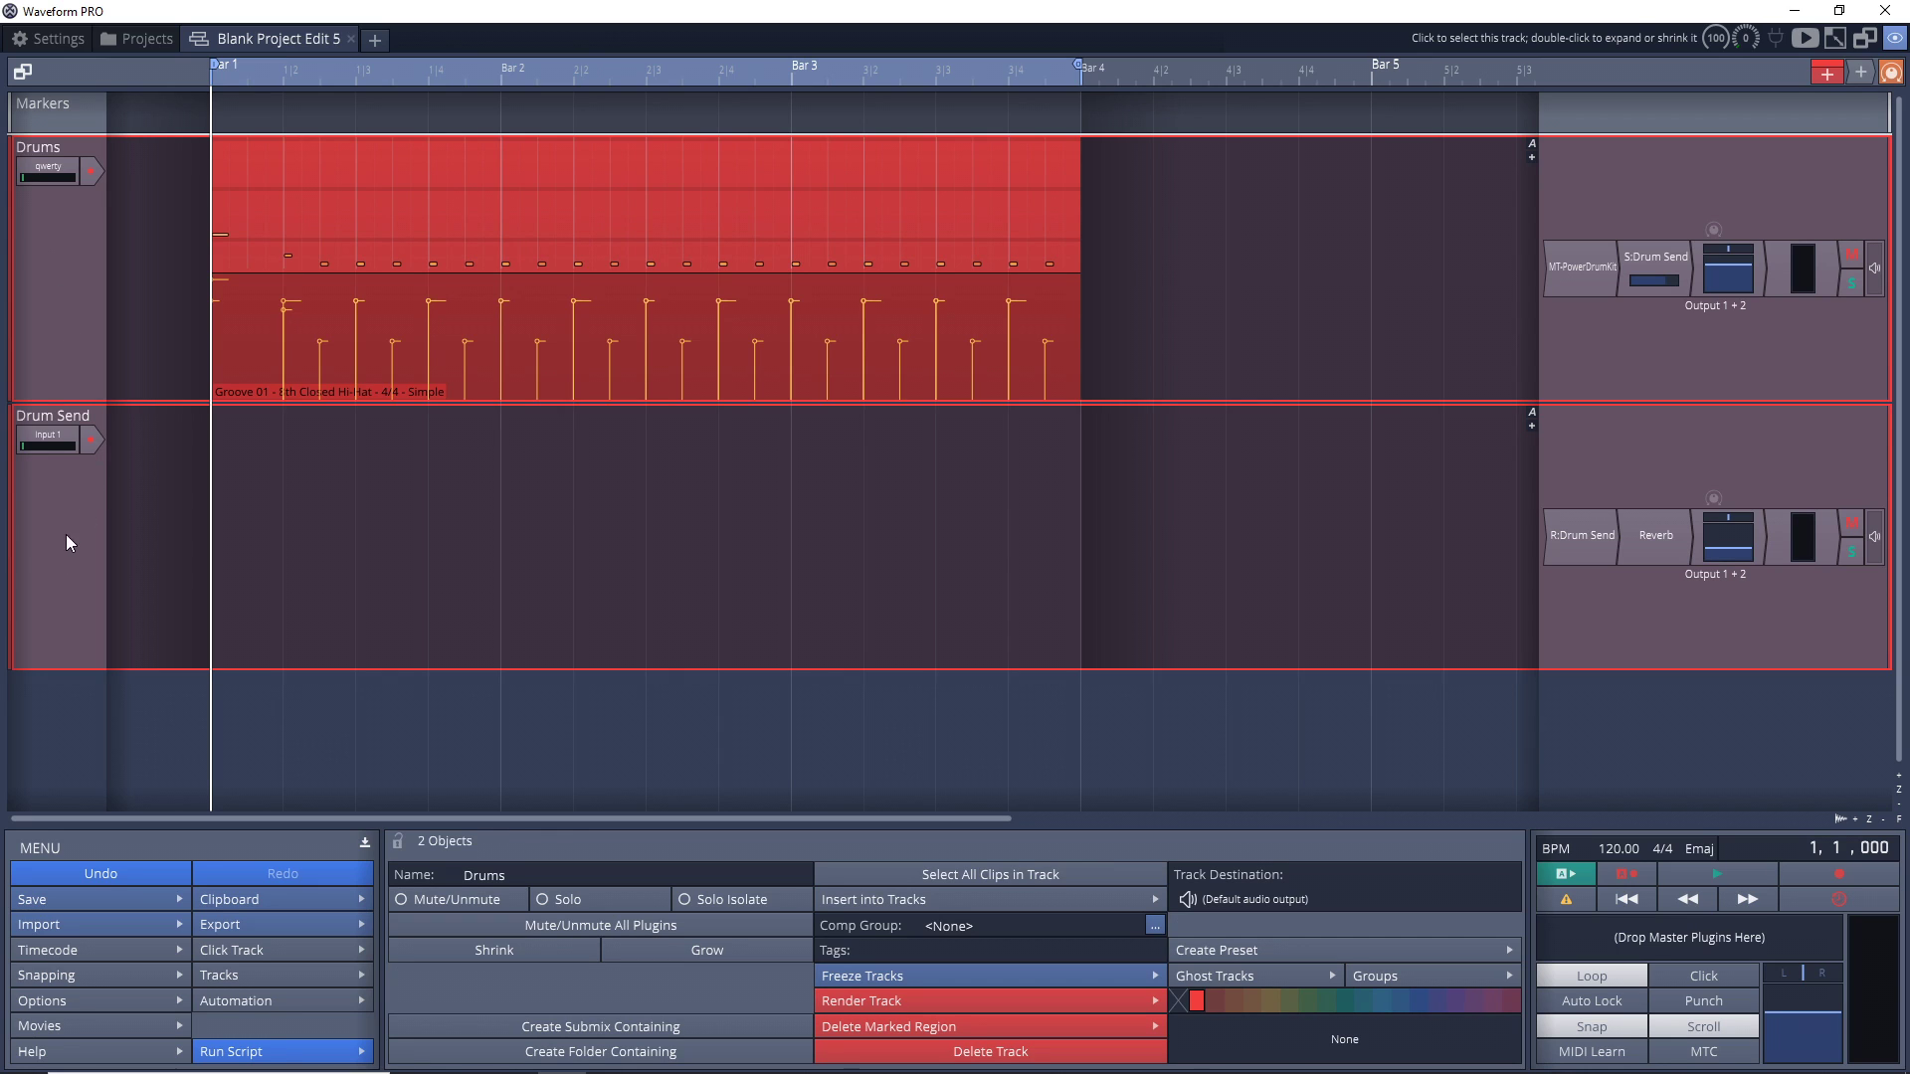
right_click(44, 285)
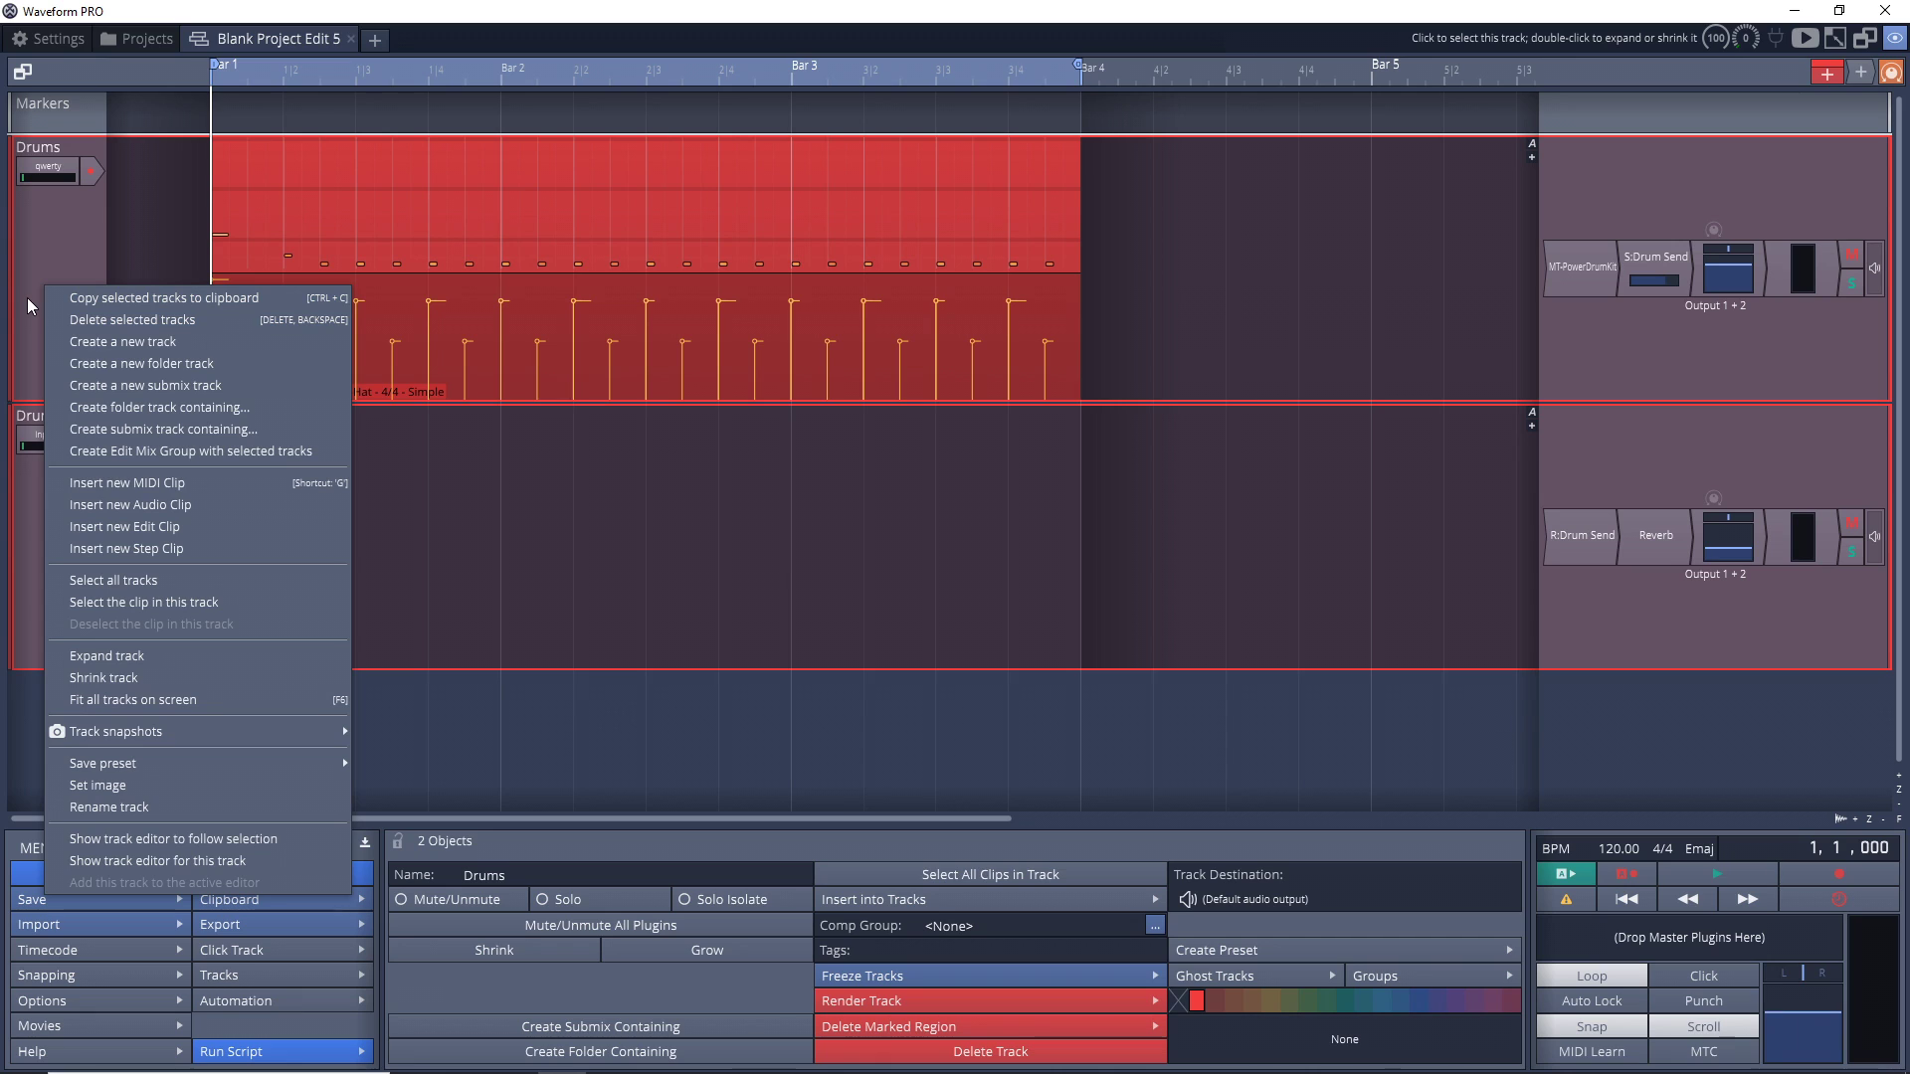
left_click(123, 428)
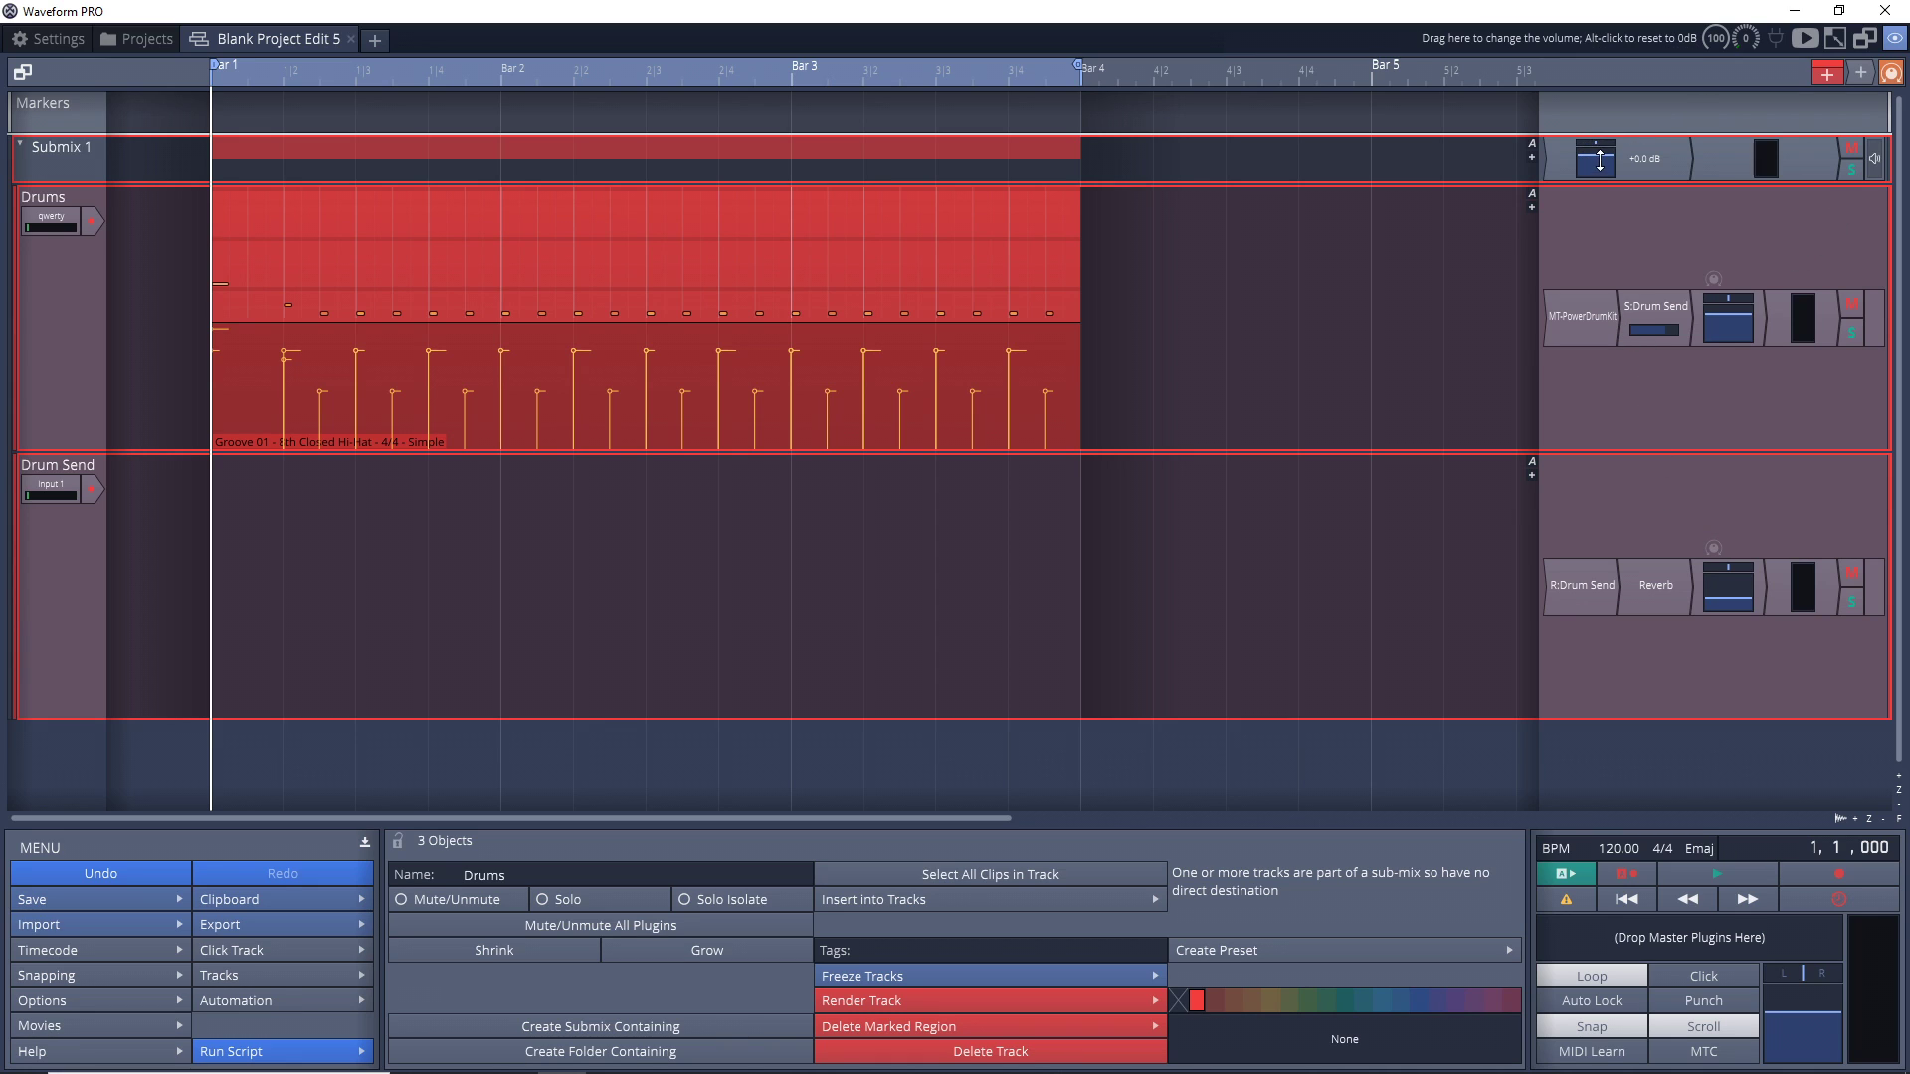
key("space")
mouse_move(1599, 162)
left_mouse_down()
mouse_move(1594, 289)
mouse_move(1593, 174)
left_mouse_up()
- Stop drum playback with Submix 1 at about -1.6 dB
key("space")
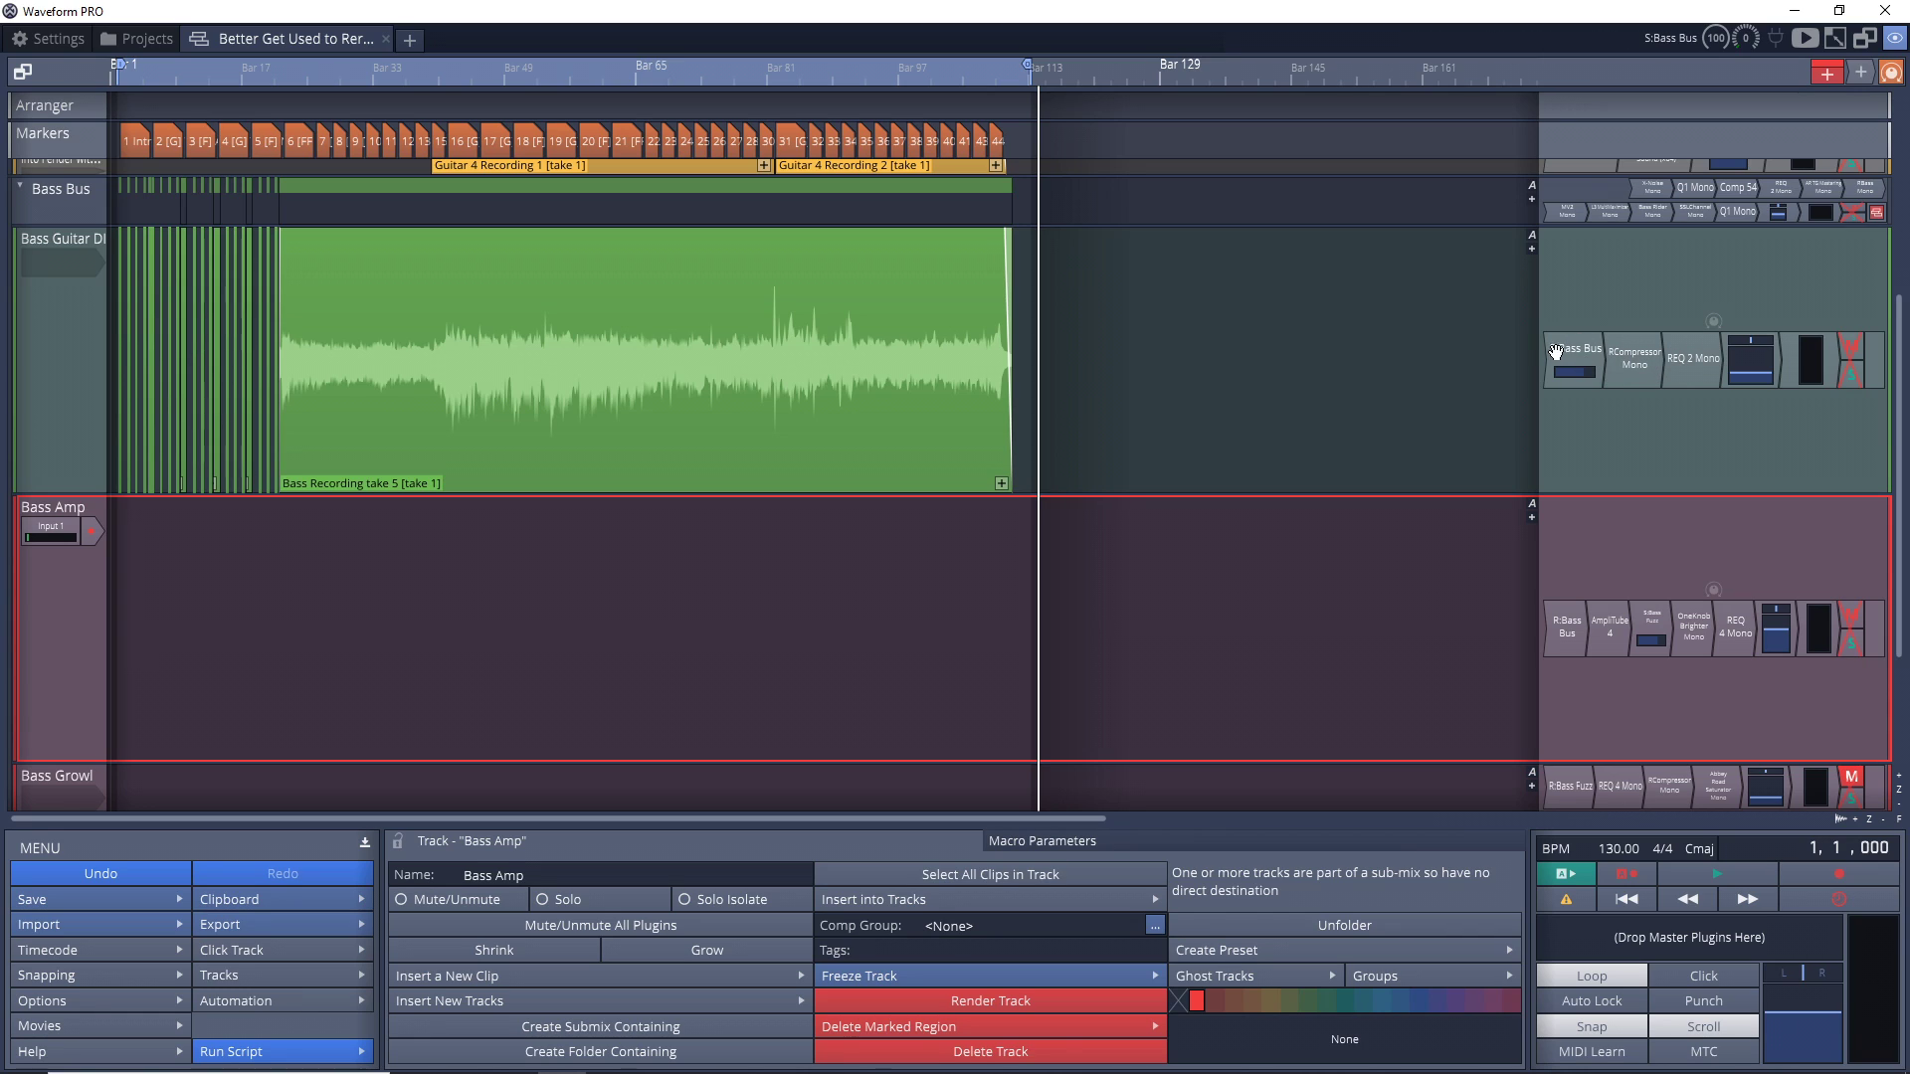
- Inspect the S:Bass Bus send on Bass Guitar DI and the R:Bass Bus return on Bass Amp
mouse_move(1554, 352)
left_mouse_down()
mouse_move(1681, 353)
mouse_move(1562, 353)
left_mouse_up()
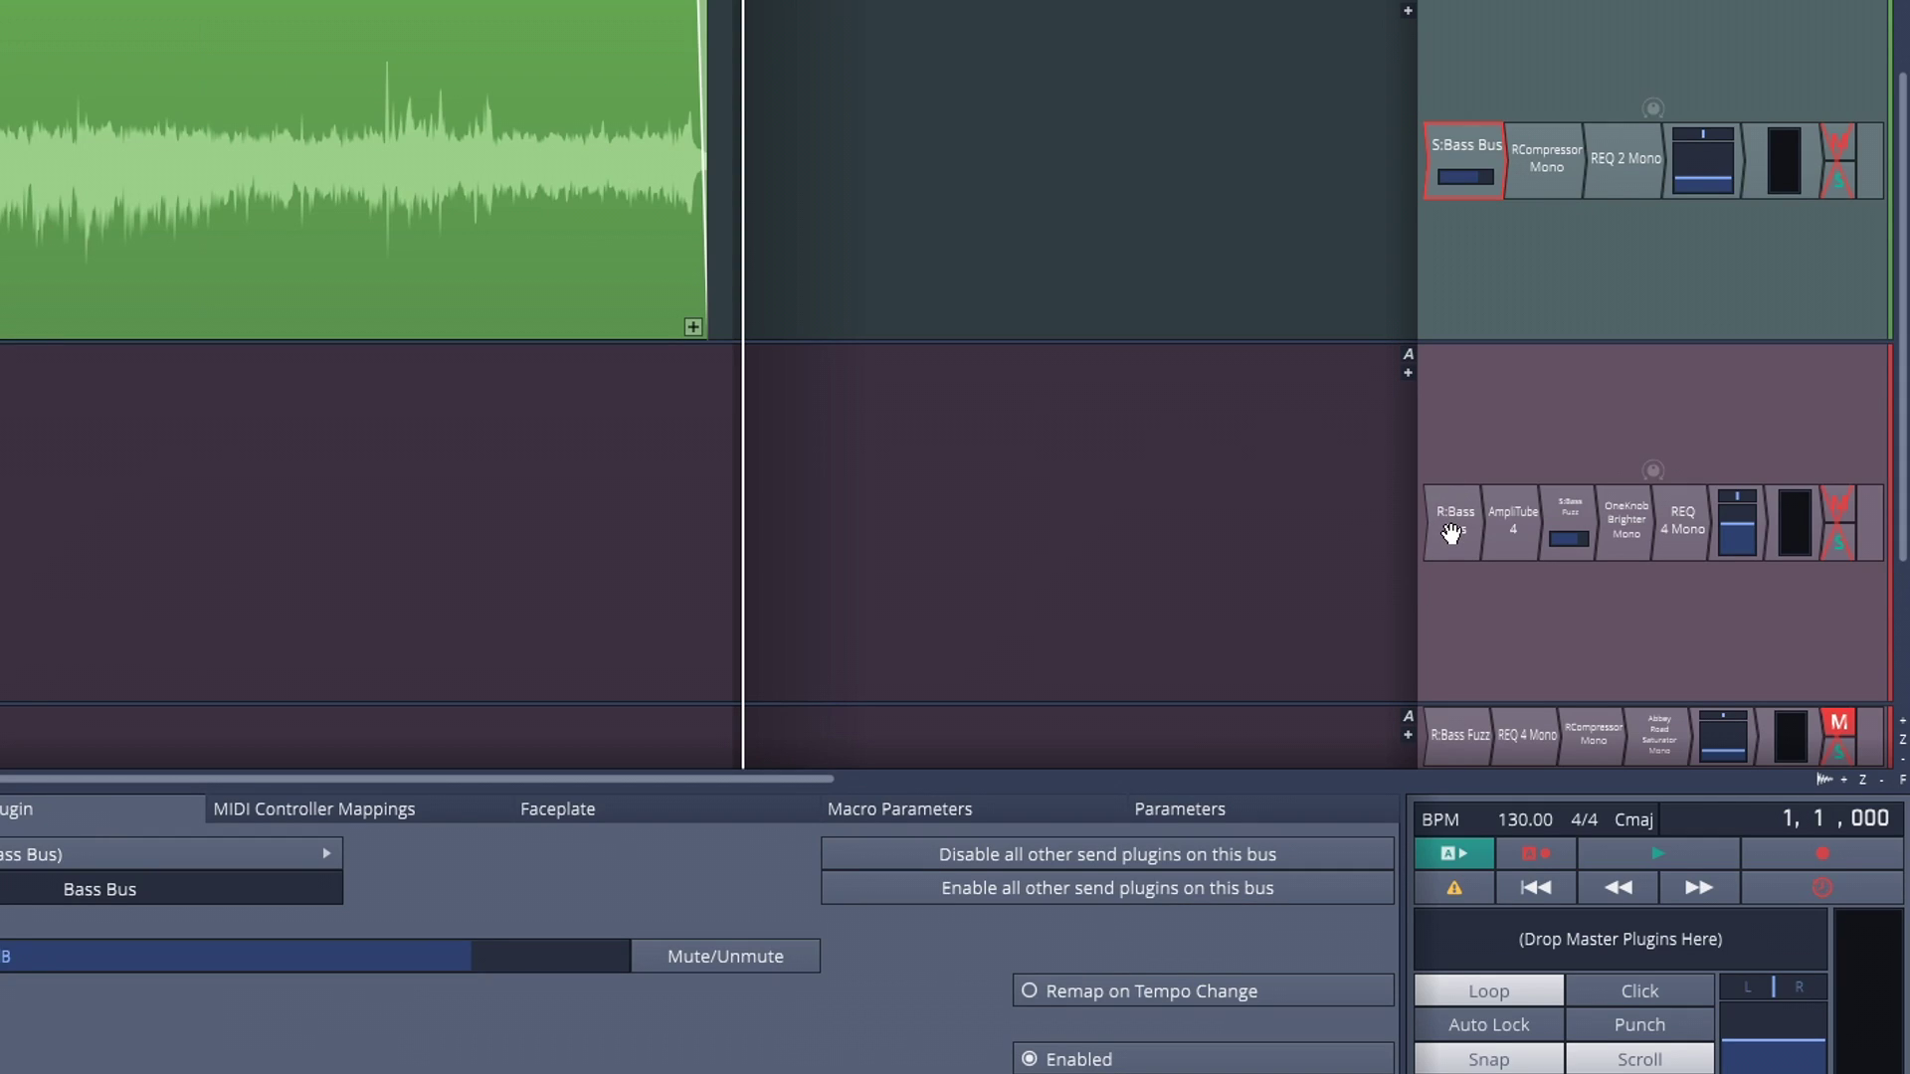
left_click(1451, 534)
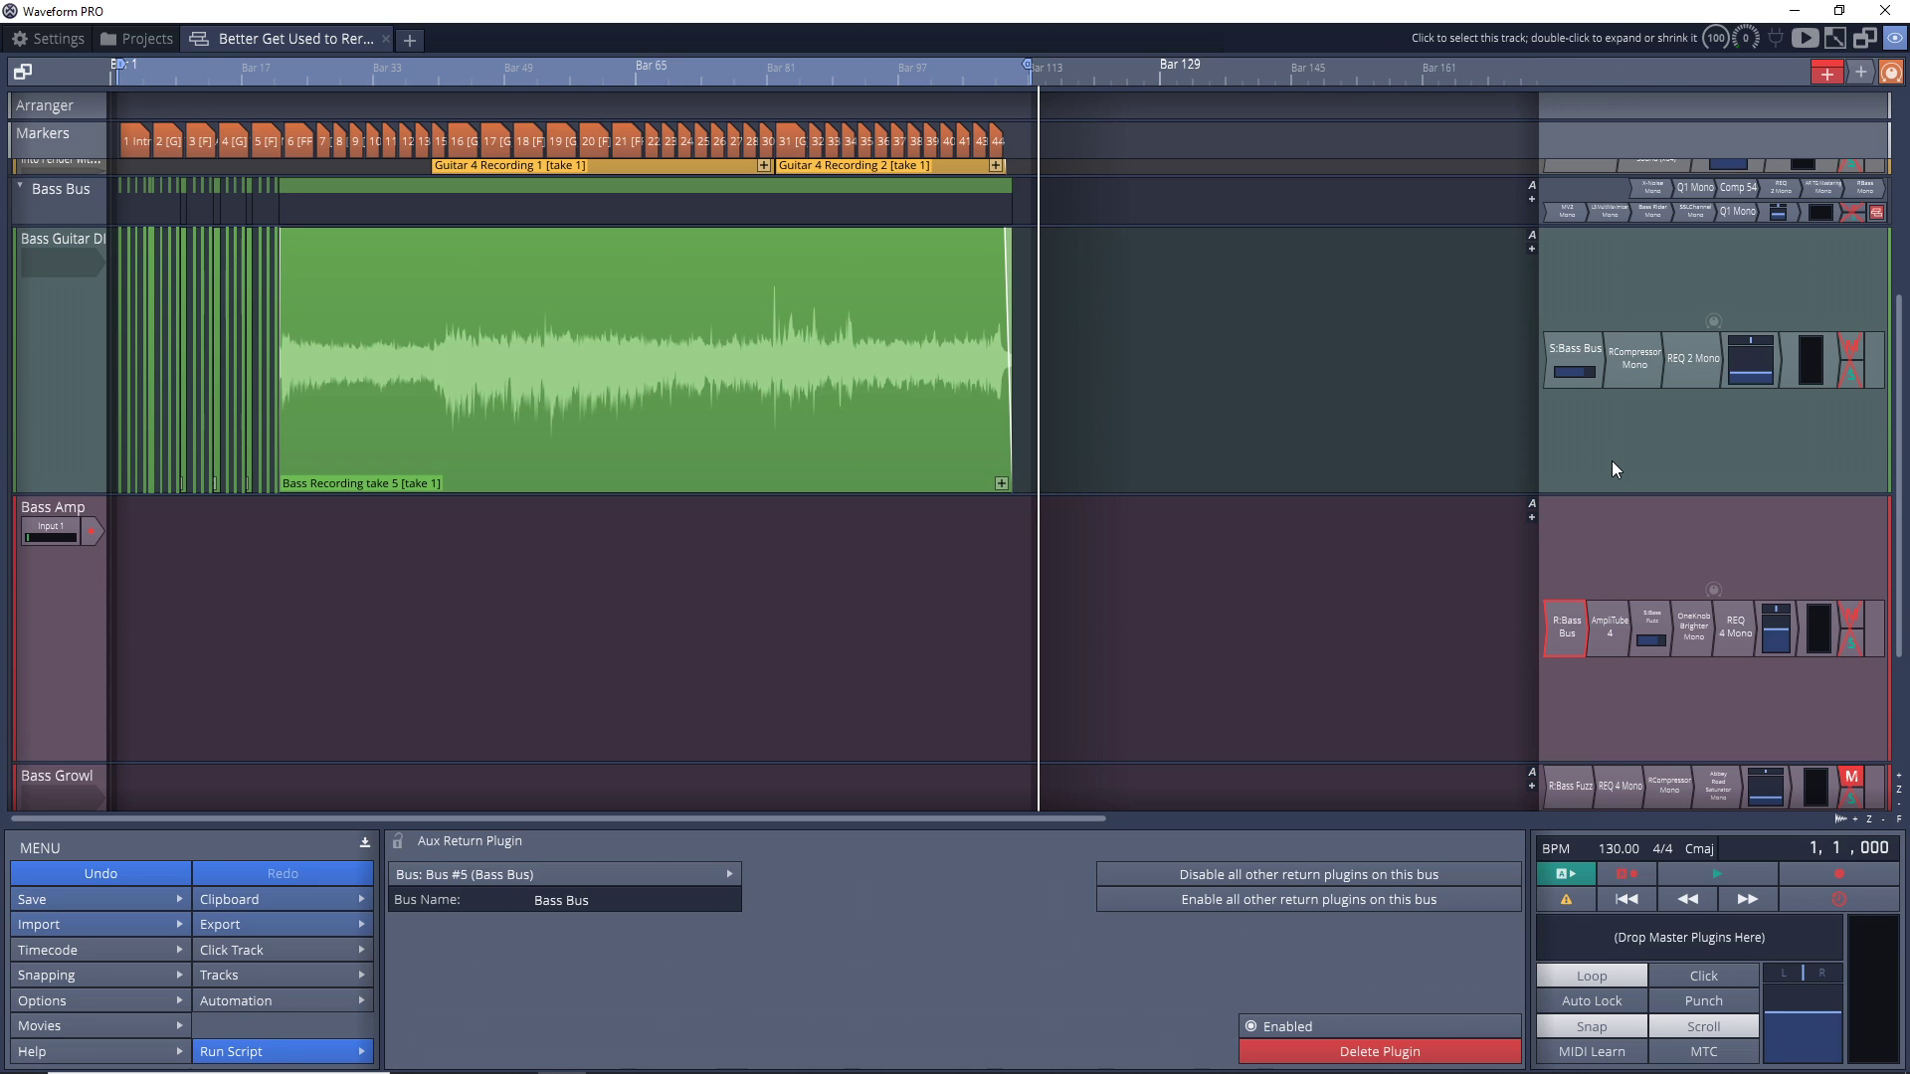
- Show the Bass Guitar DI's REQ 2 Mono EQ while the bass clip plays, revealing its 125 Hz band-pass
double_click(1691, 358)
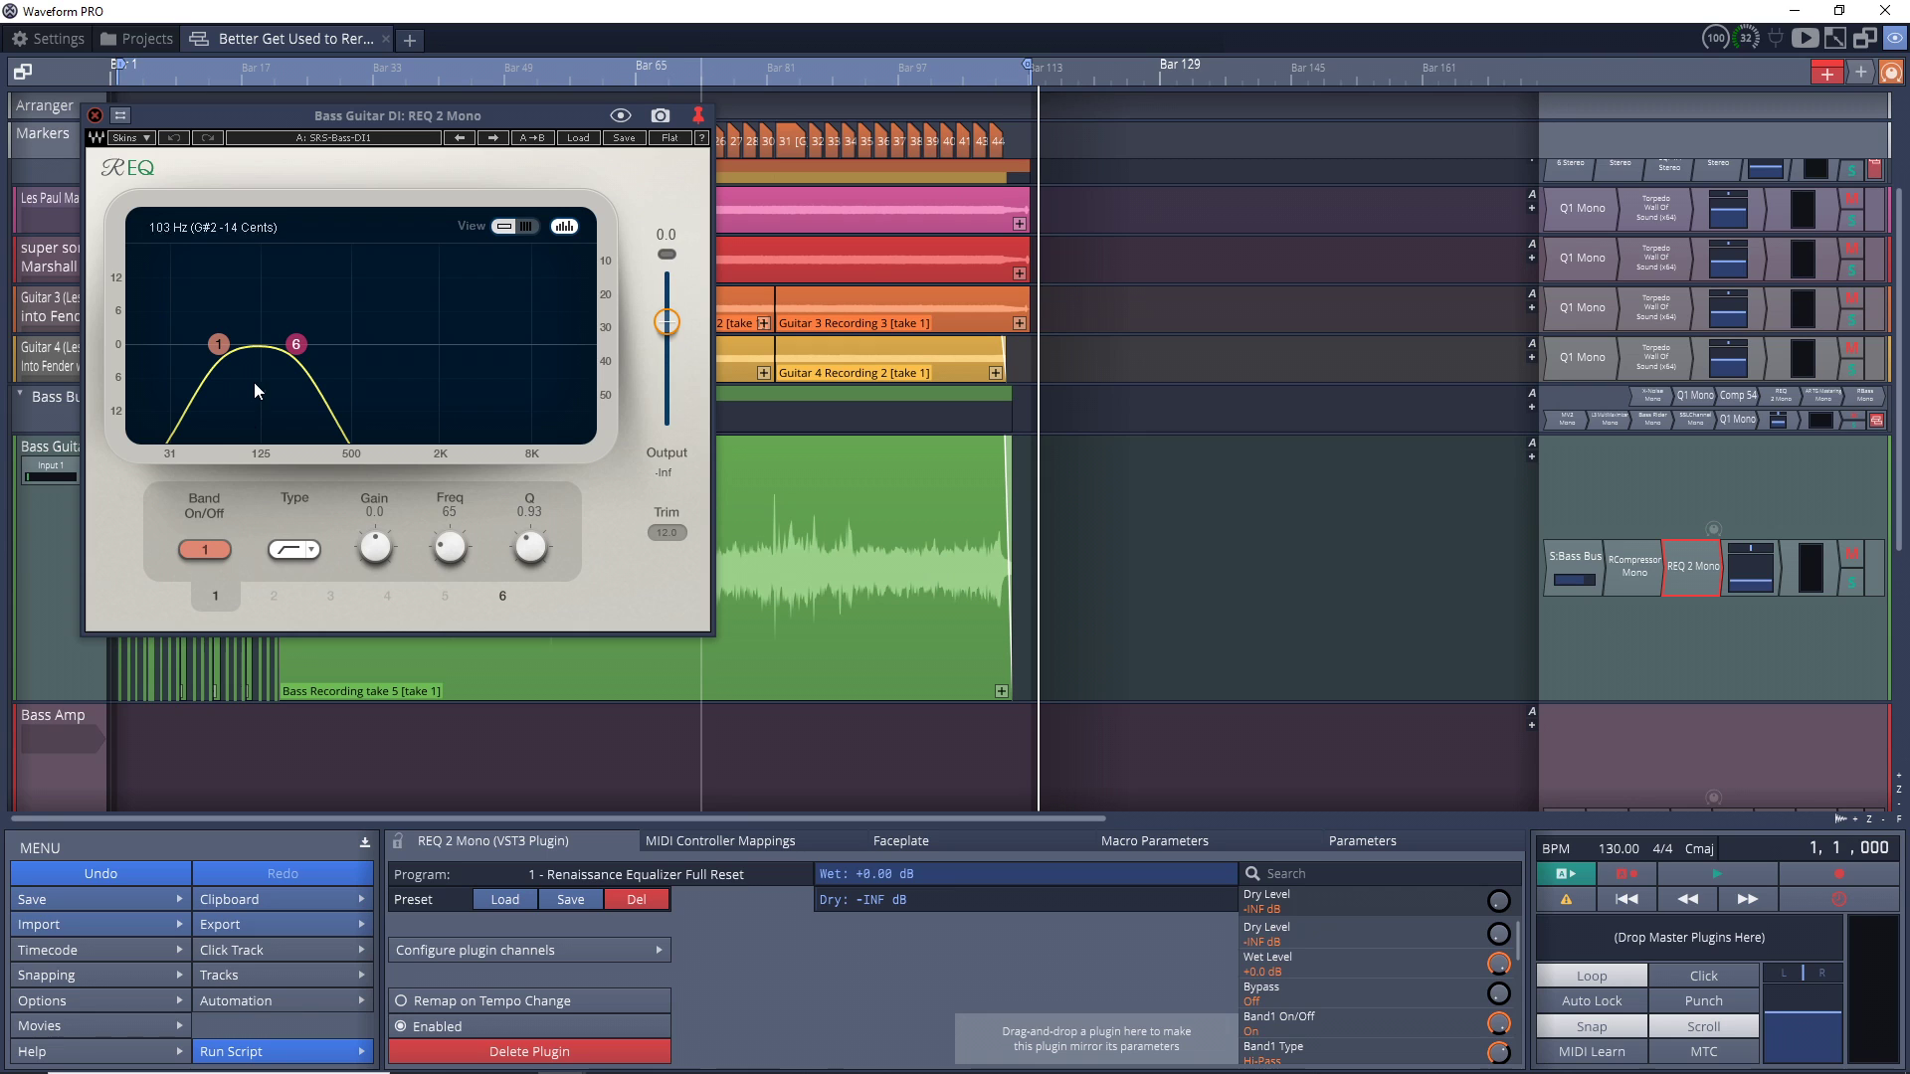
double_click(789, 447)
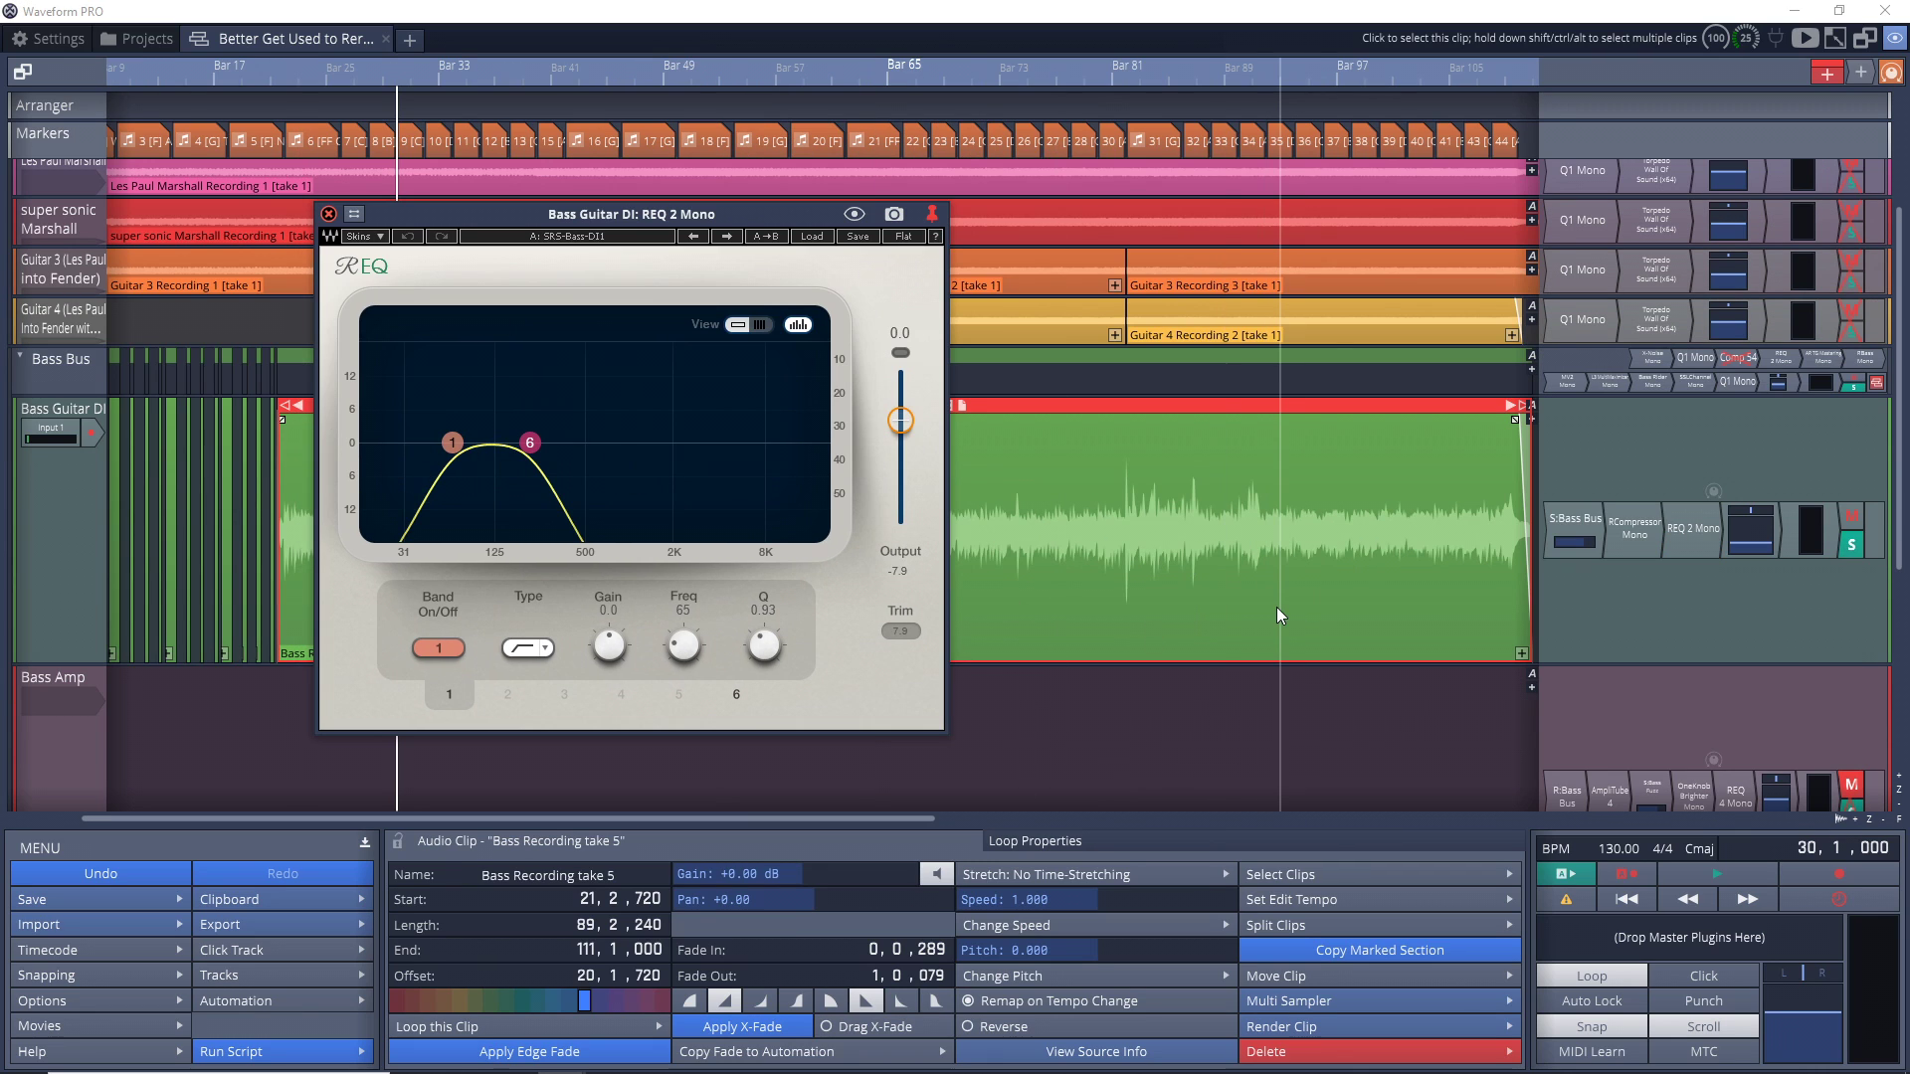
key("space")
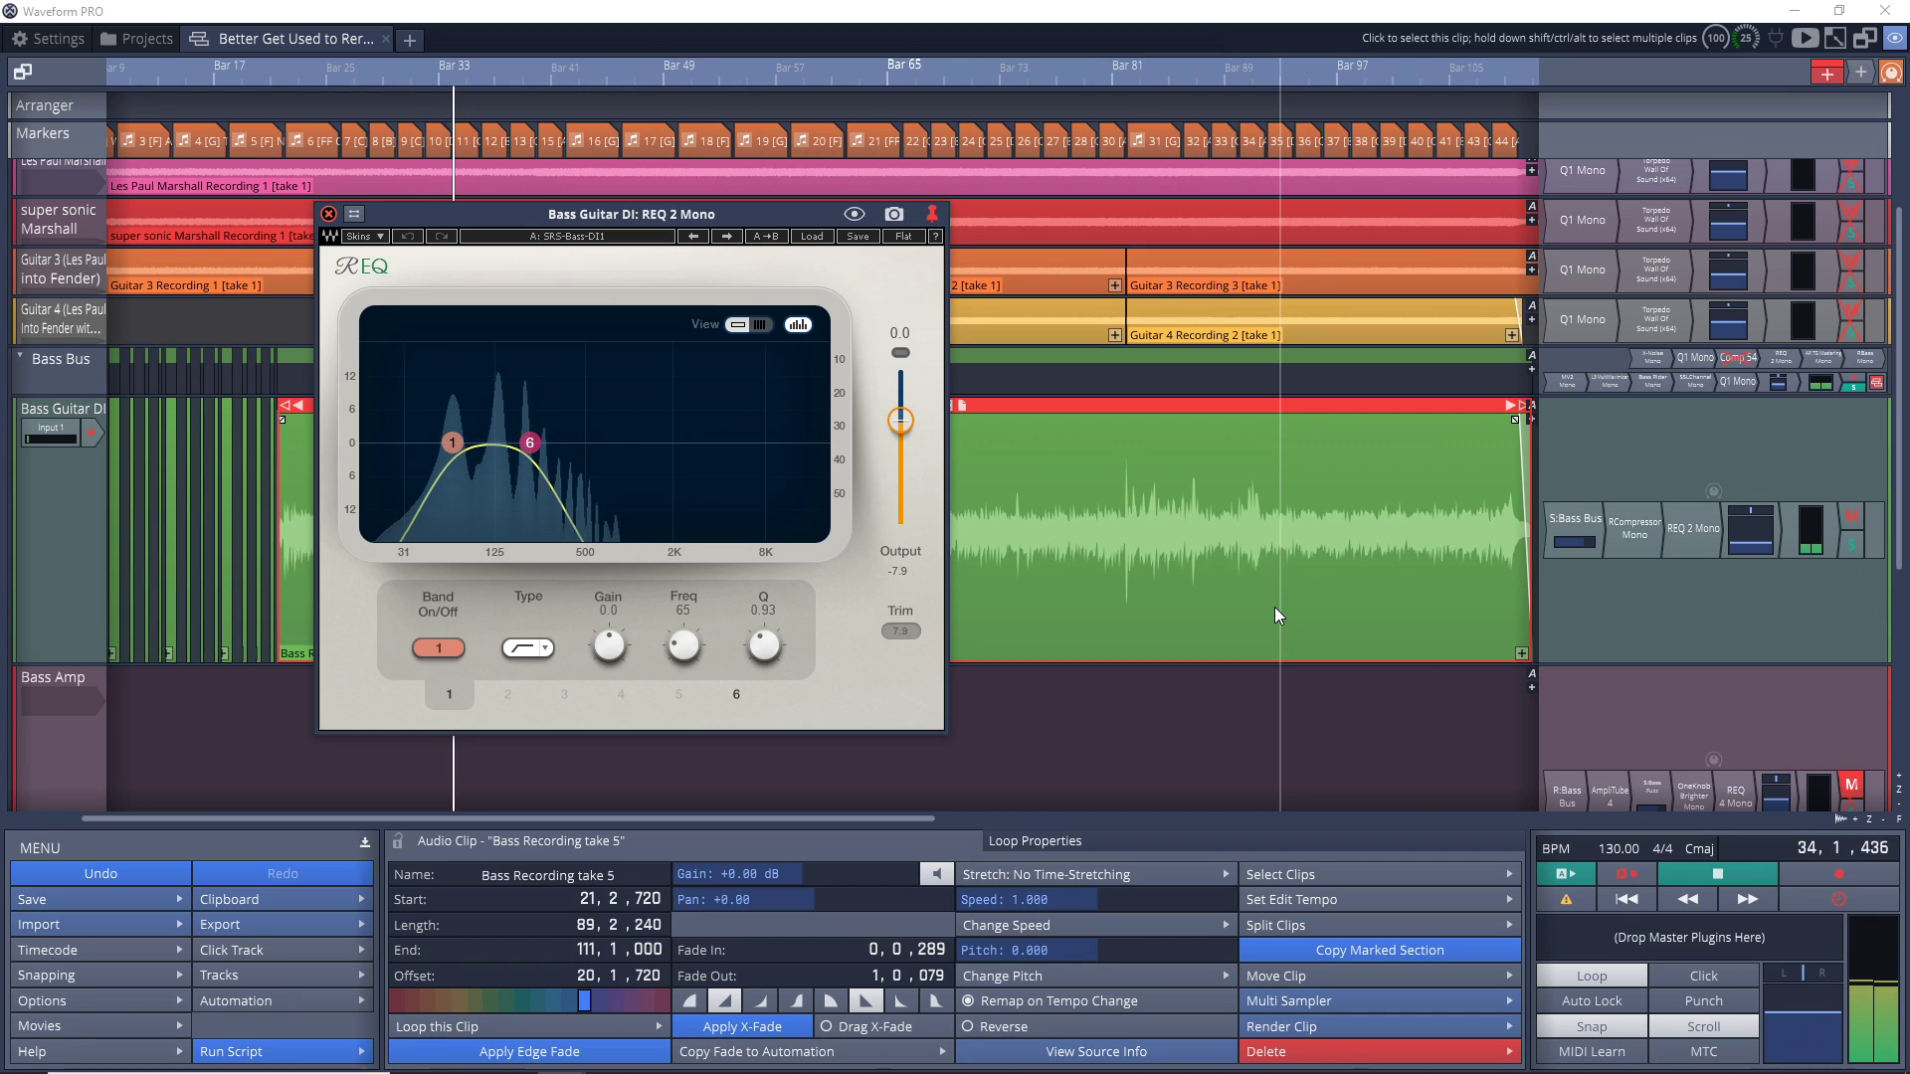
key("space")
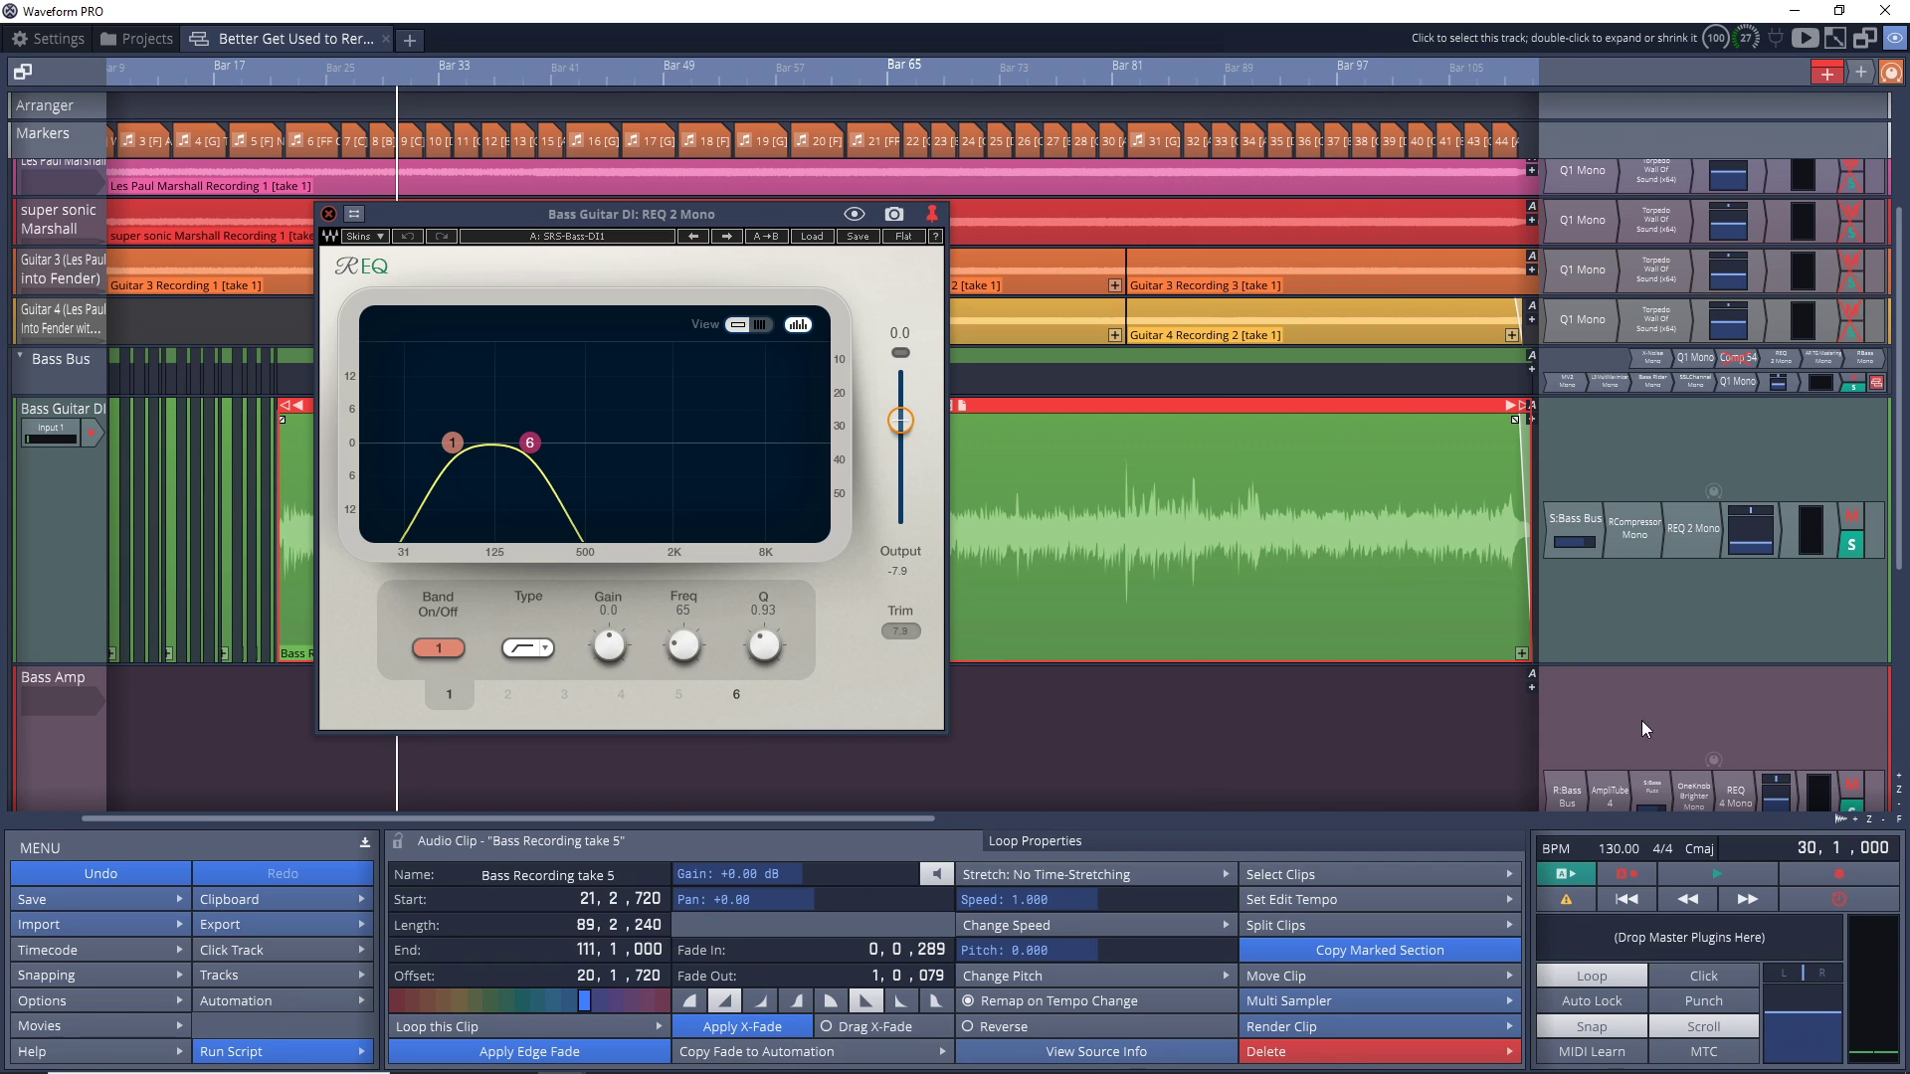
scroll(1621, 696, "down", 1)
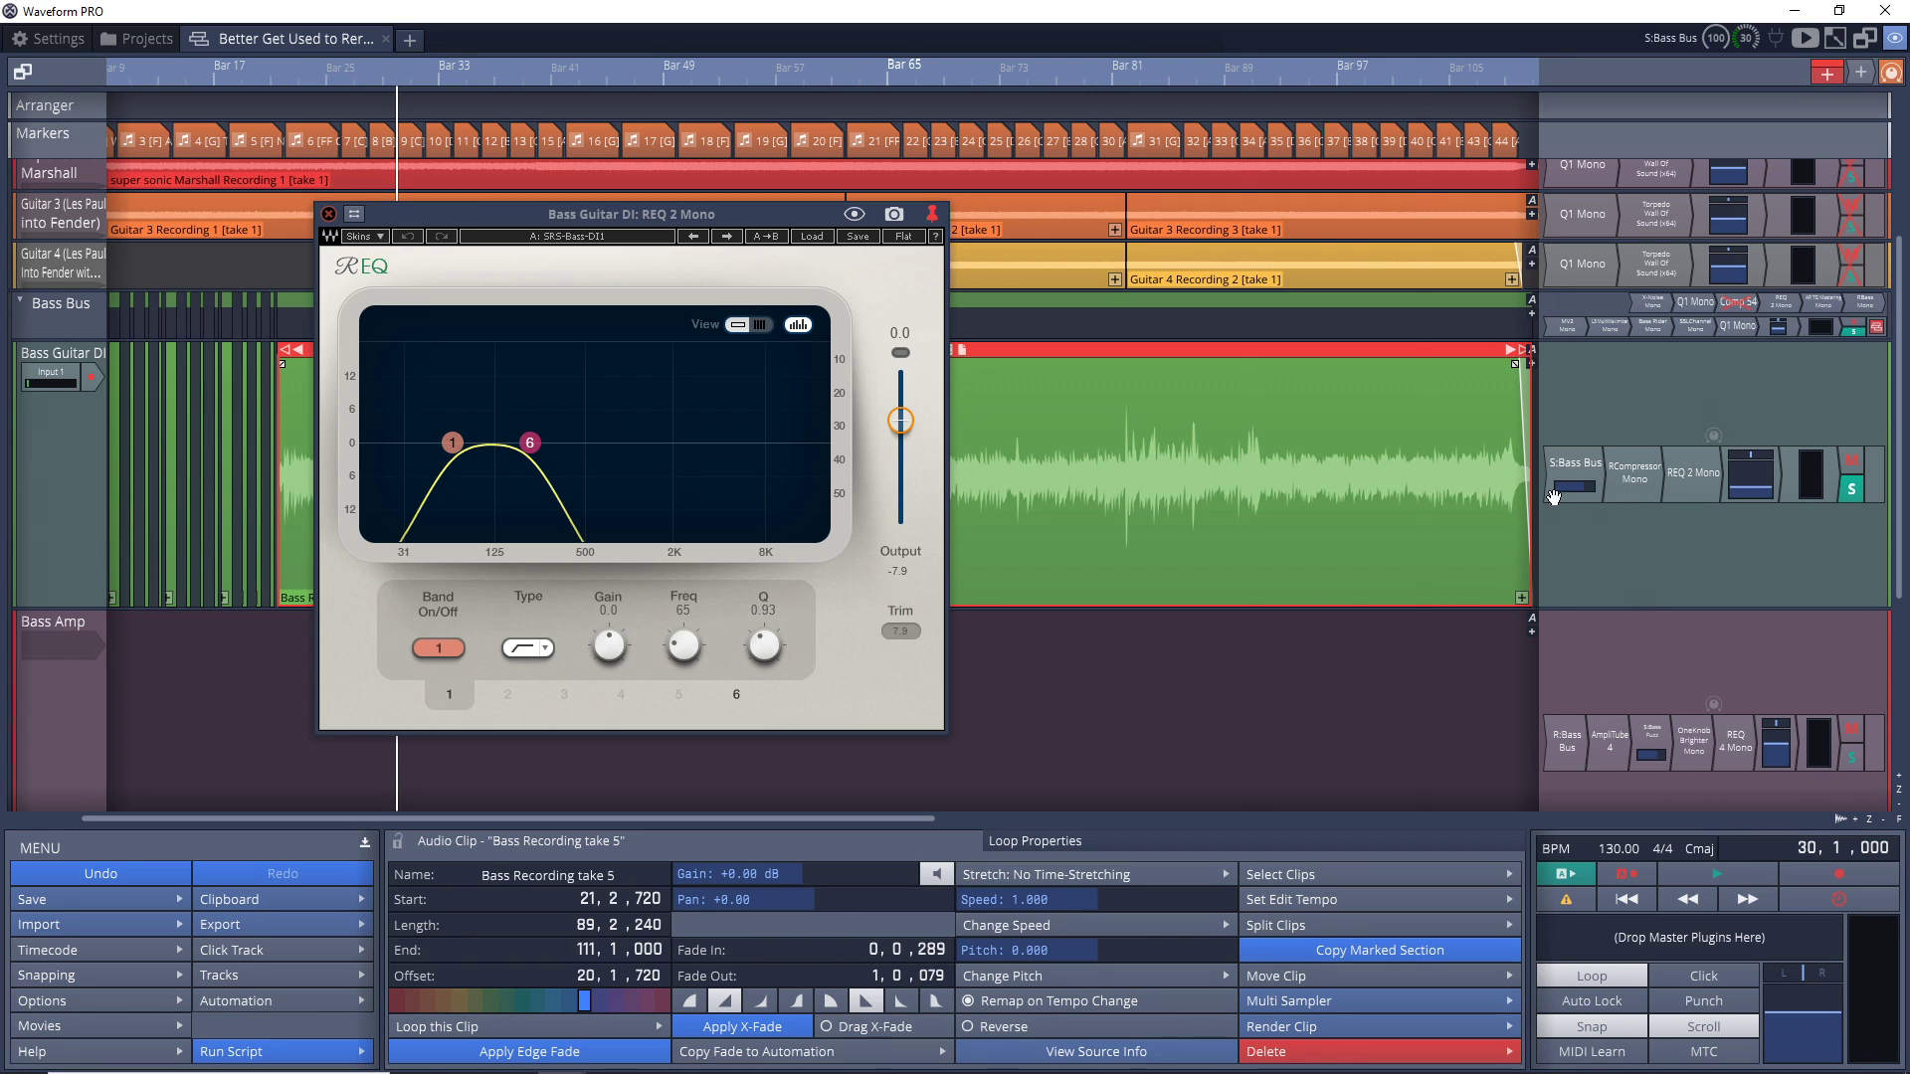
double_click(1564, 741)
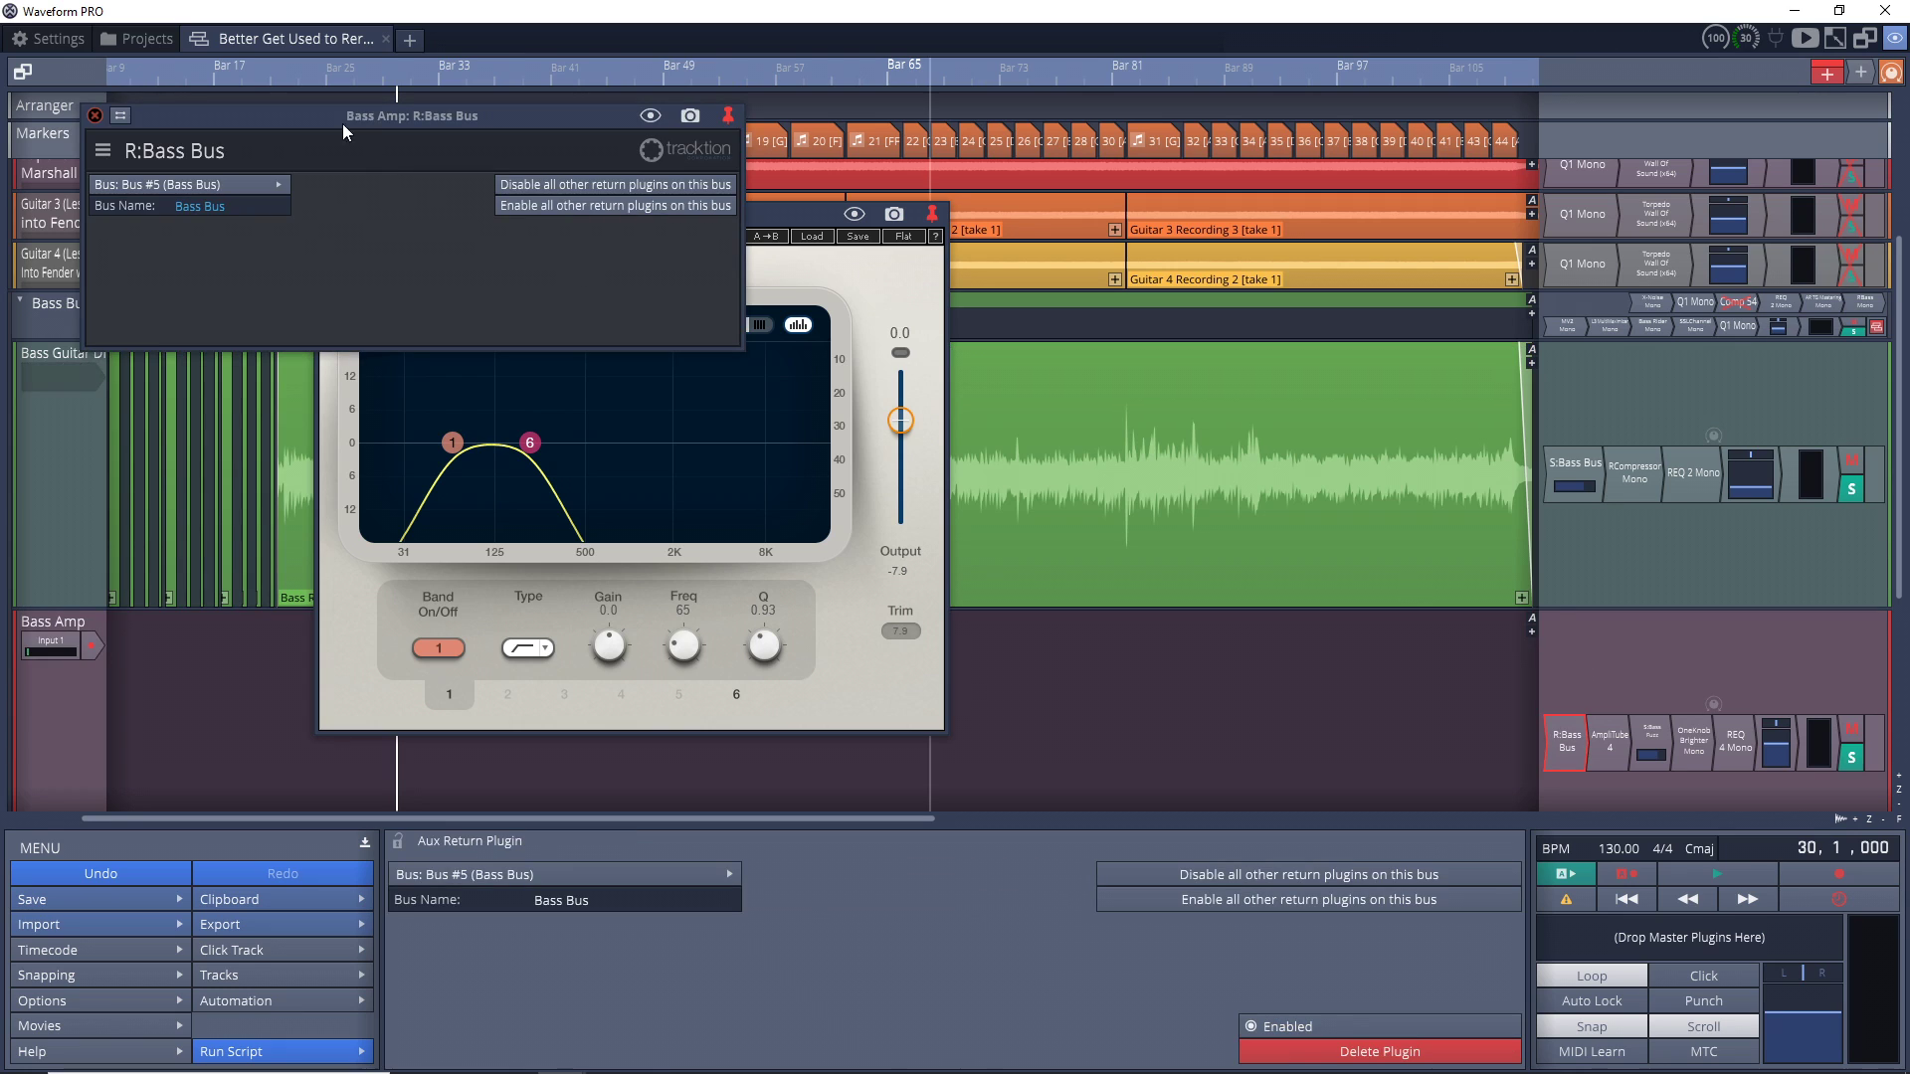
left_click(95, 115)
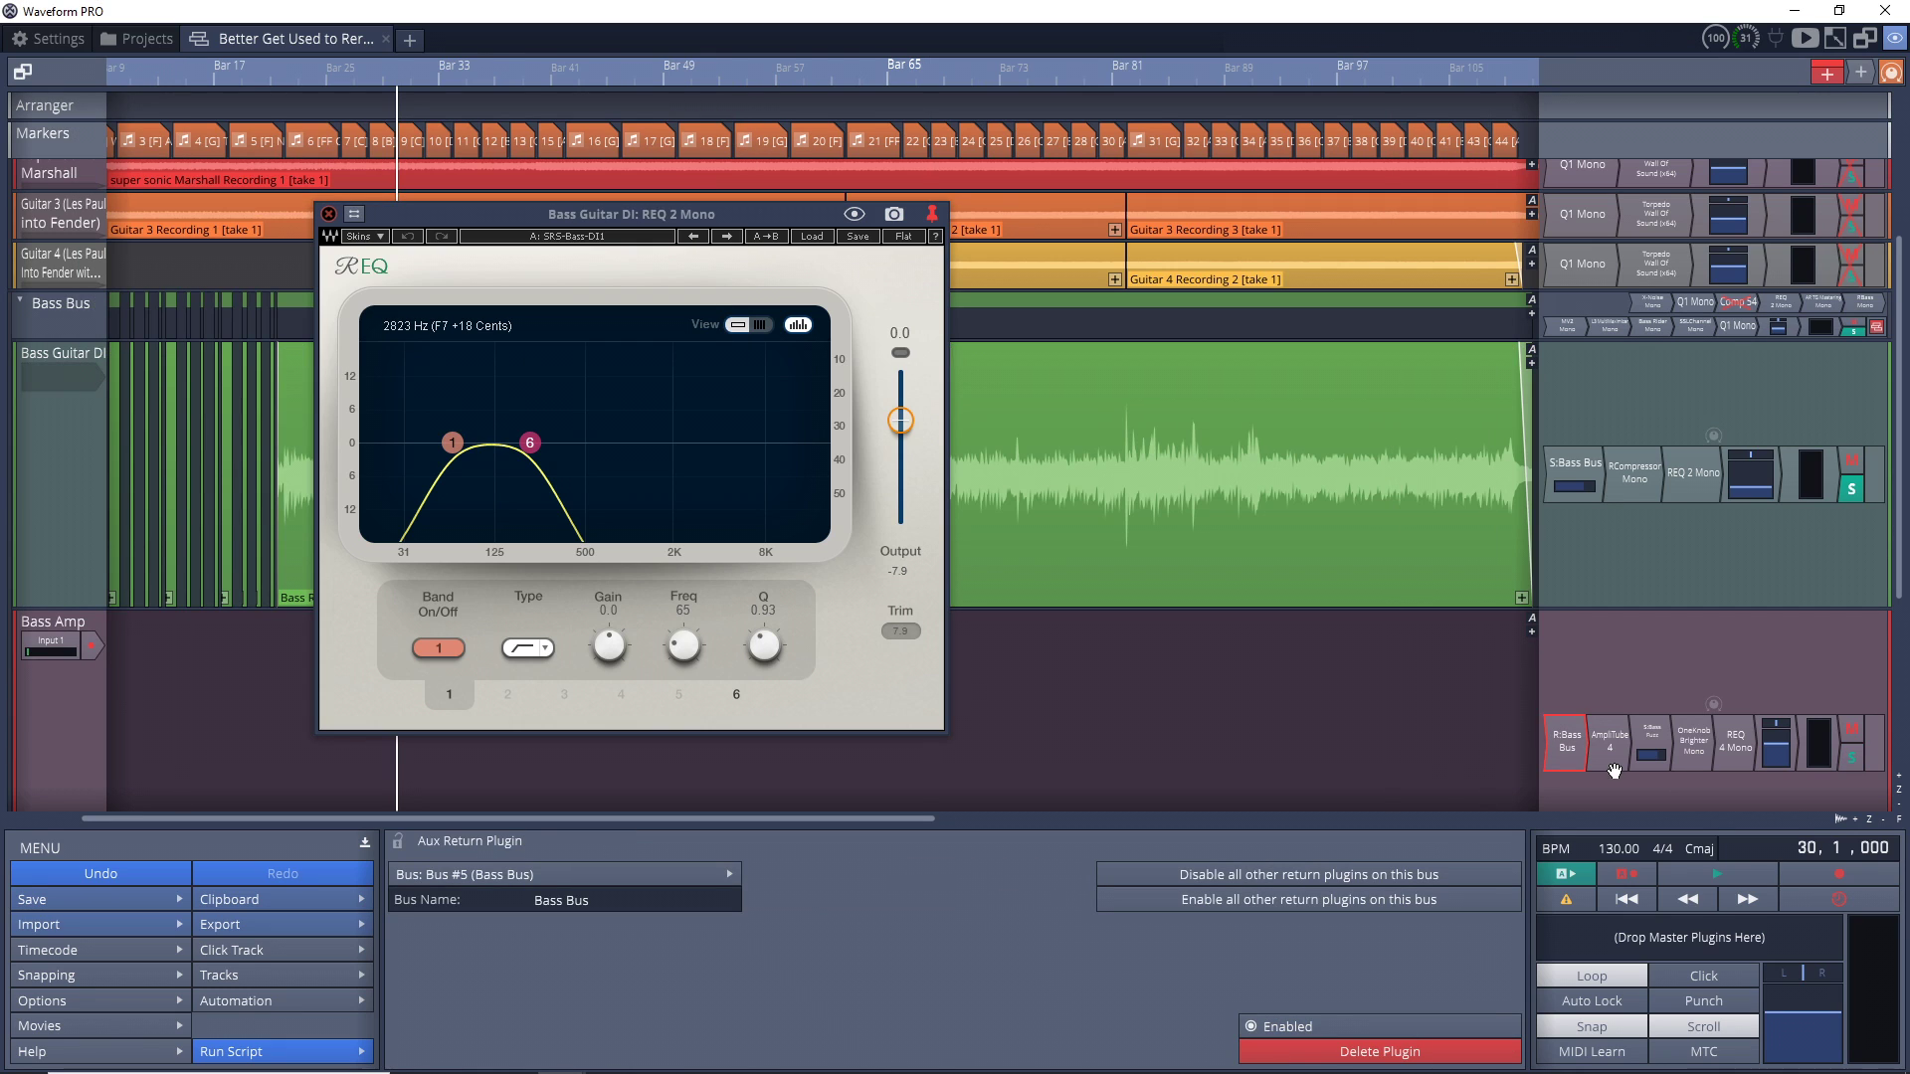
double_click(1612, 753)
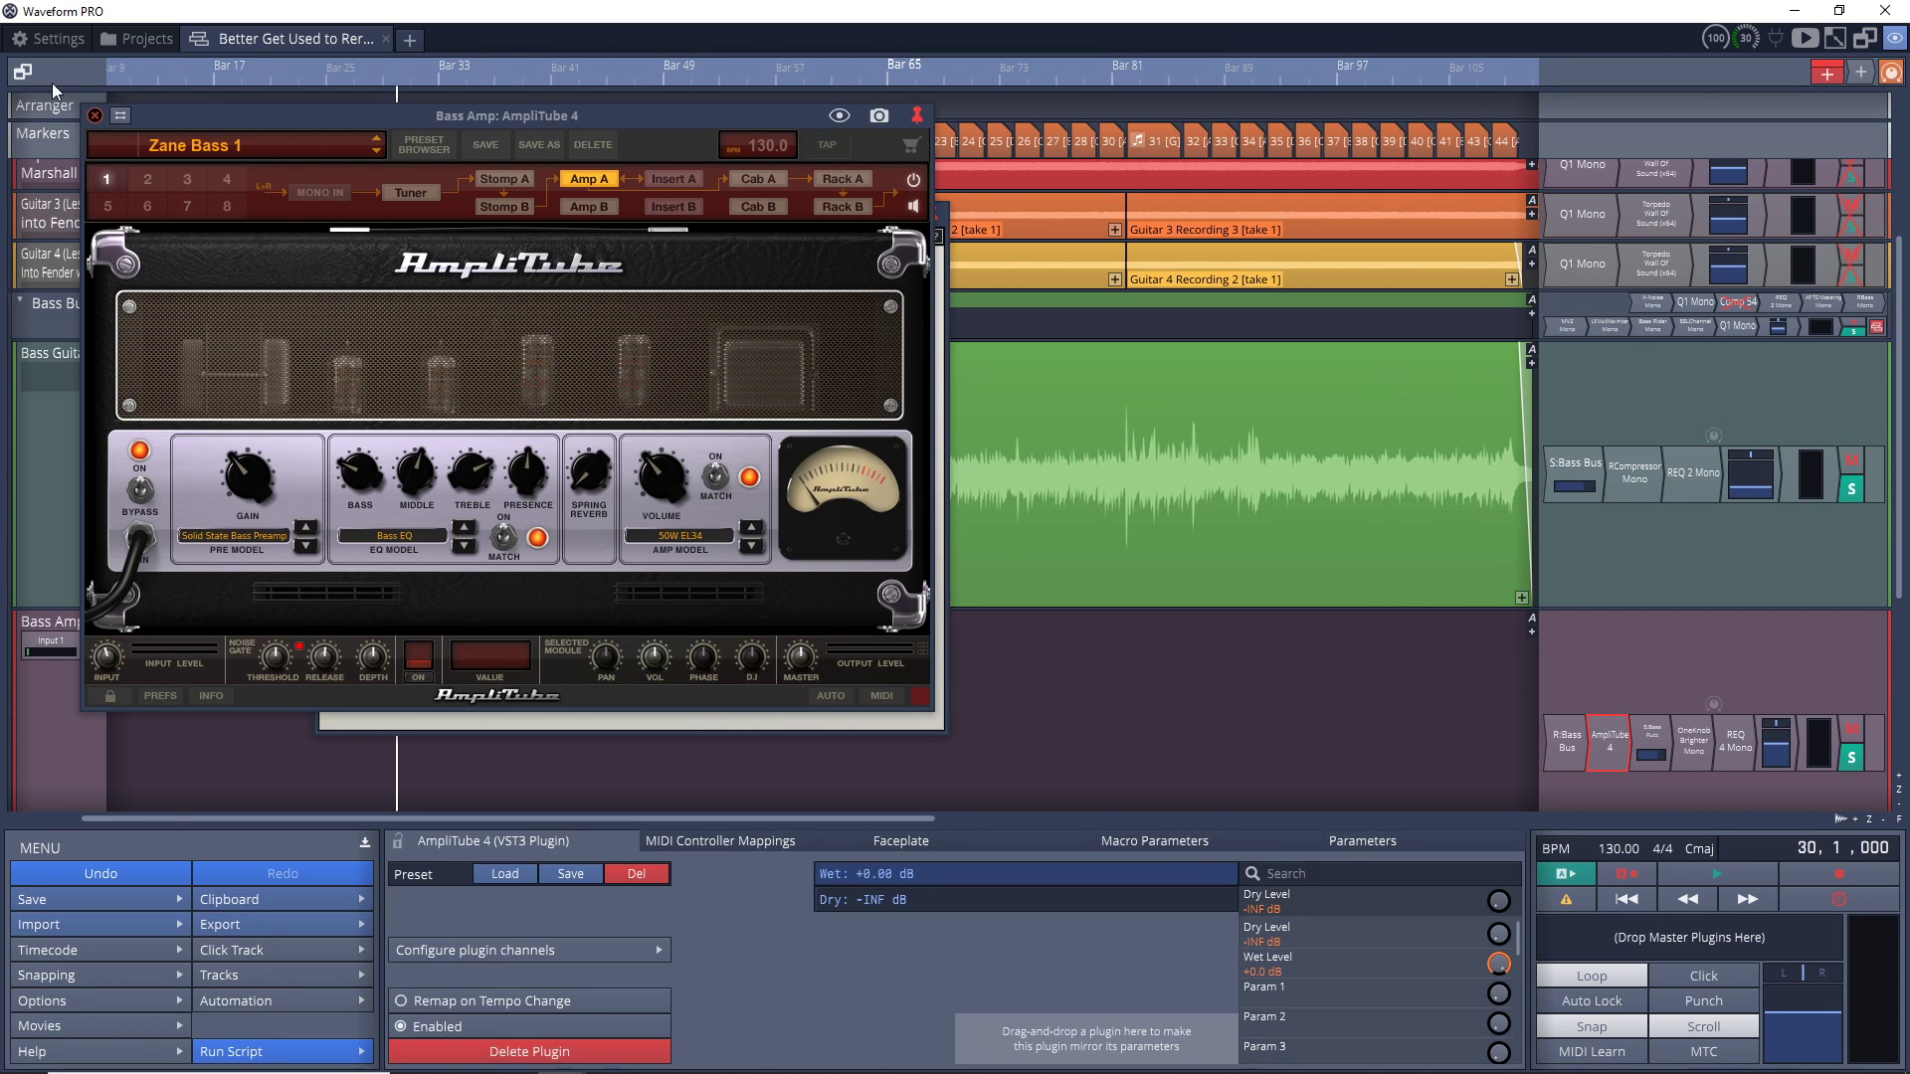
left_click(94, 115)
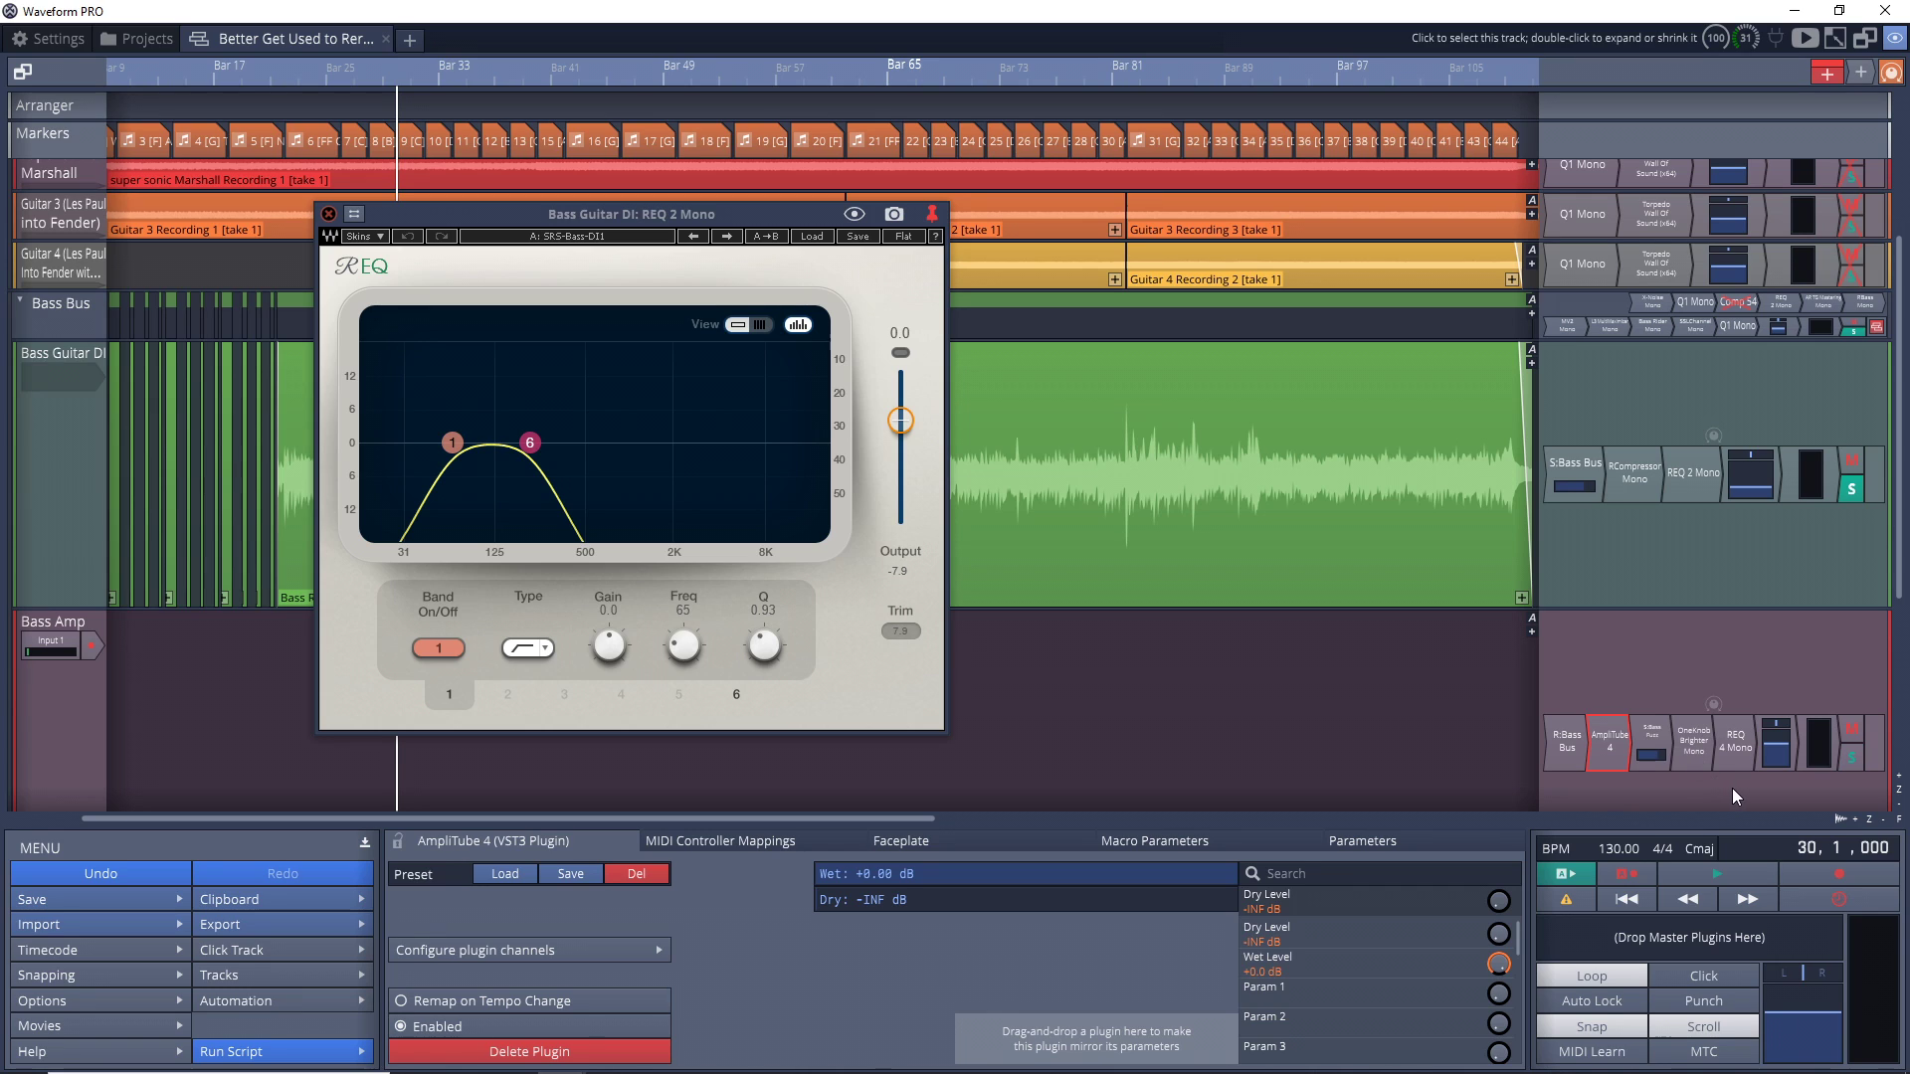
- Check Bass Amp's Bass Fuzz send, then show the OneKnob Brighter Mono parameters (Brighter 4.53)
double_click(1653, 738)
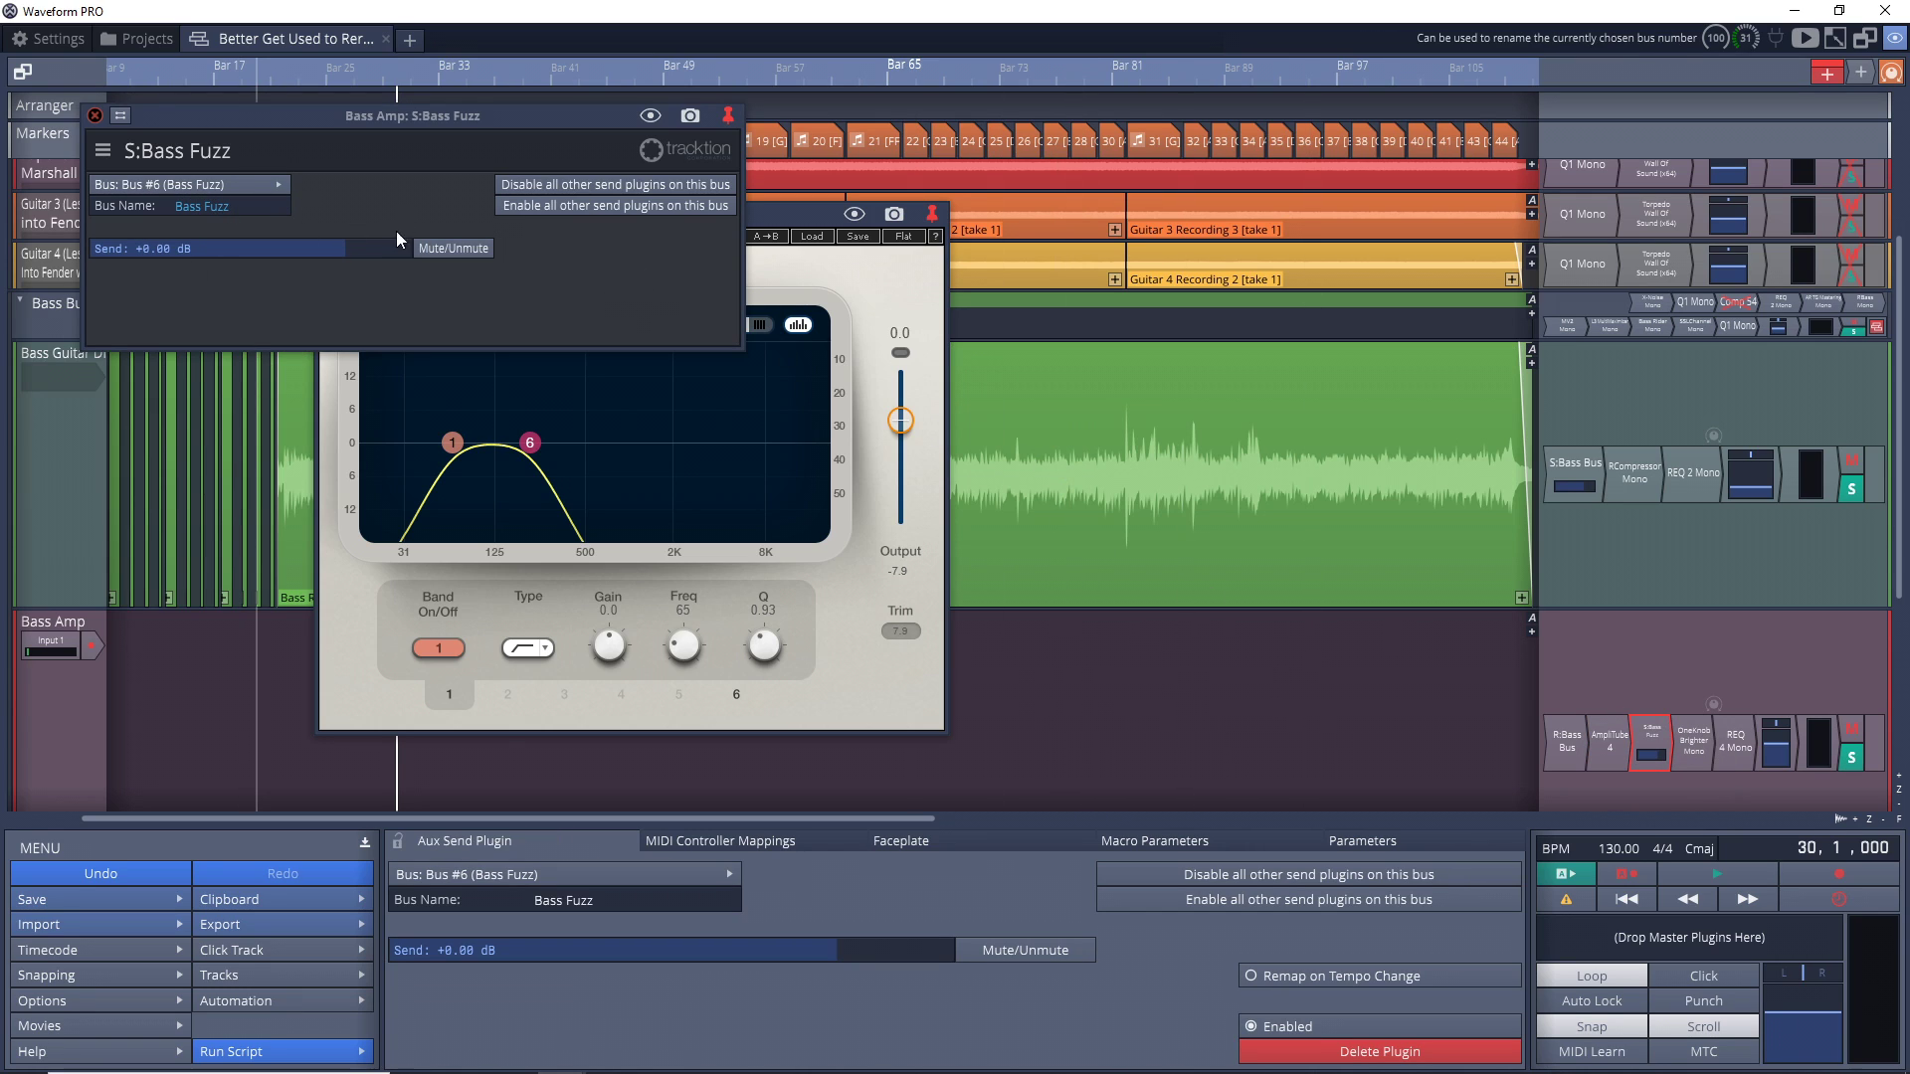
left_click(94, 116)
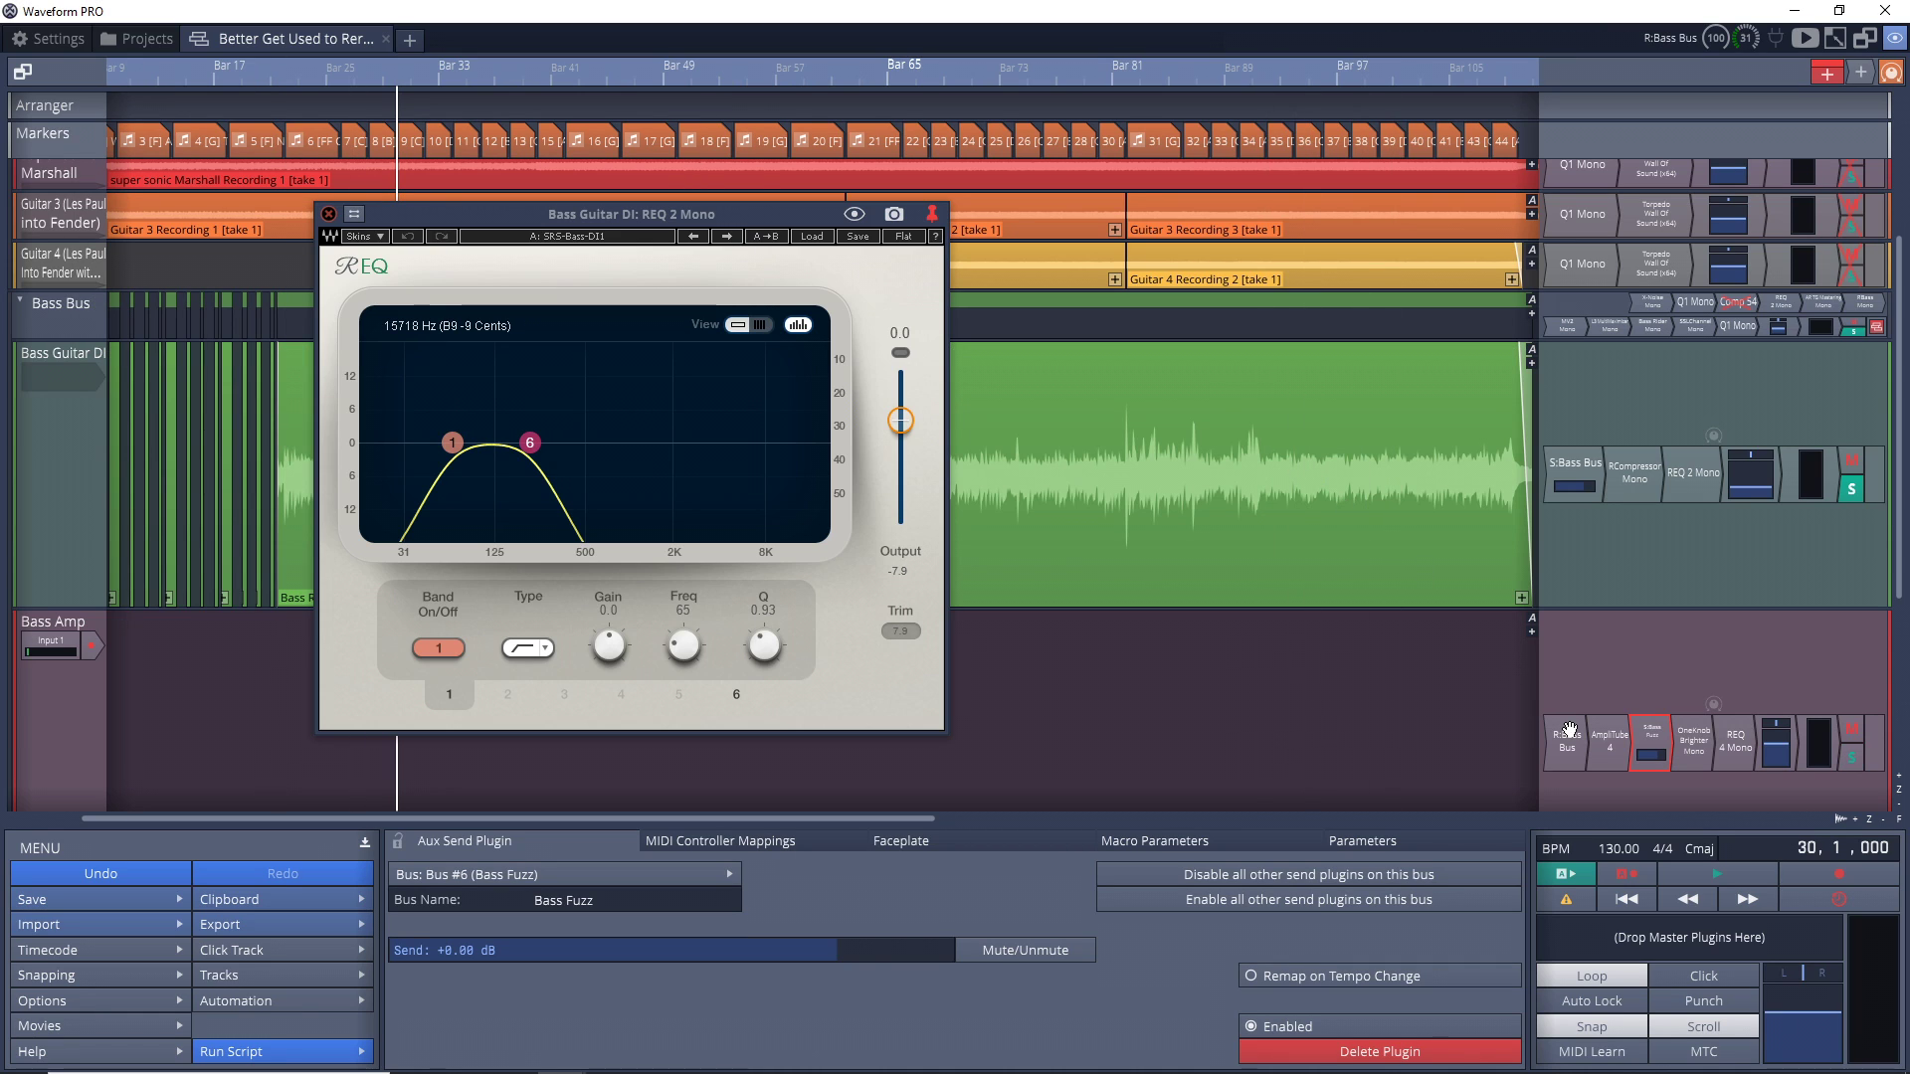
left_click(1695, 752)
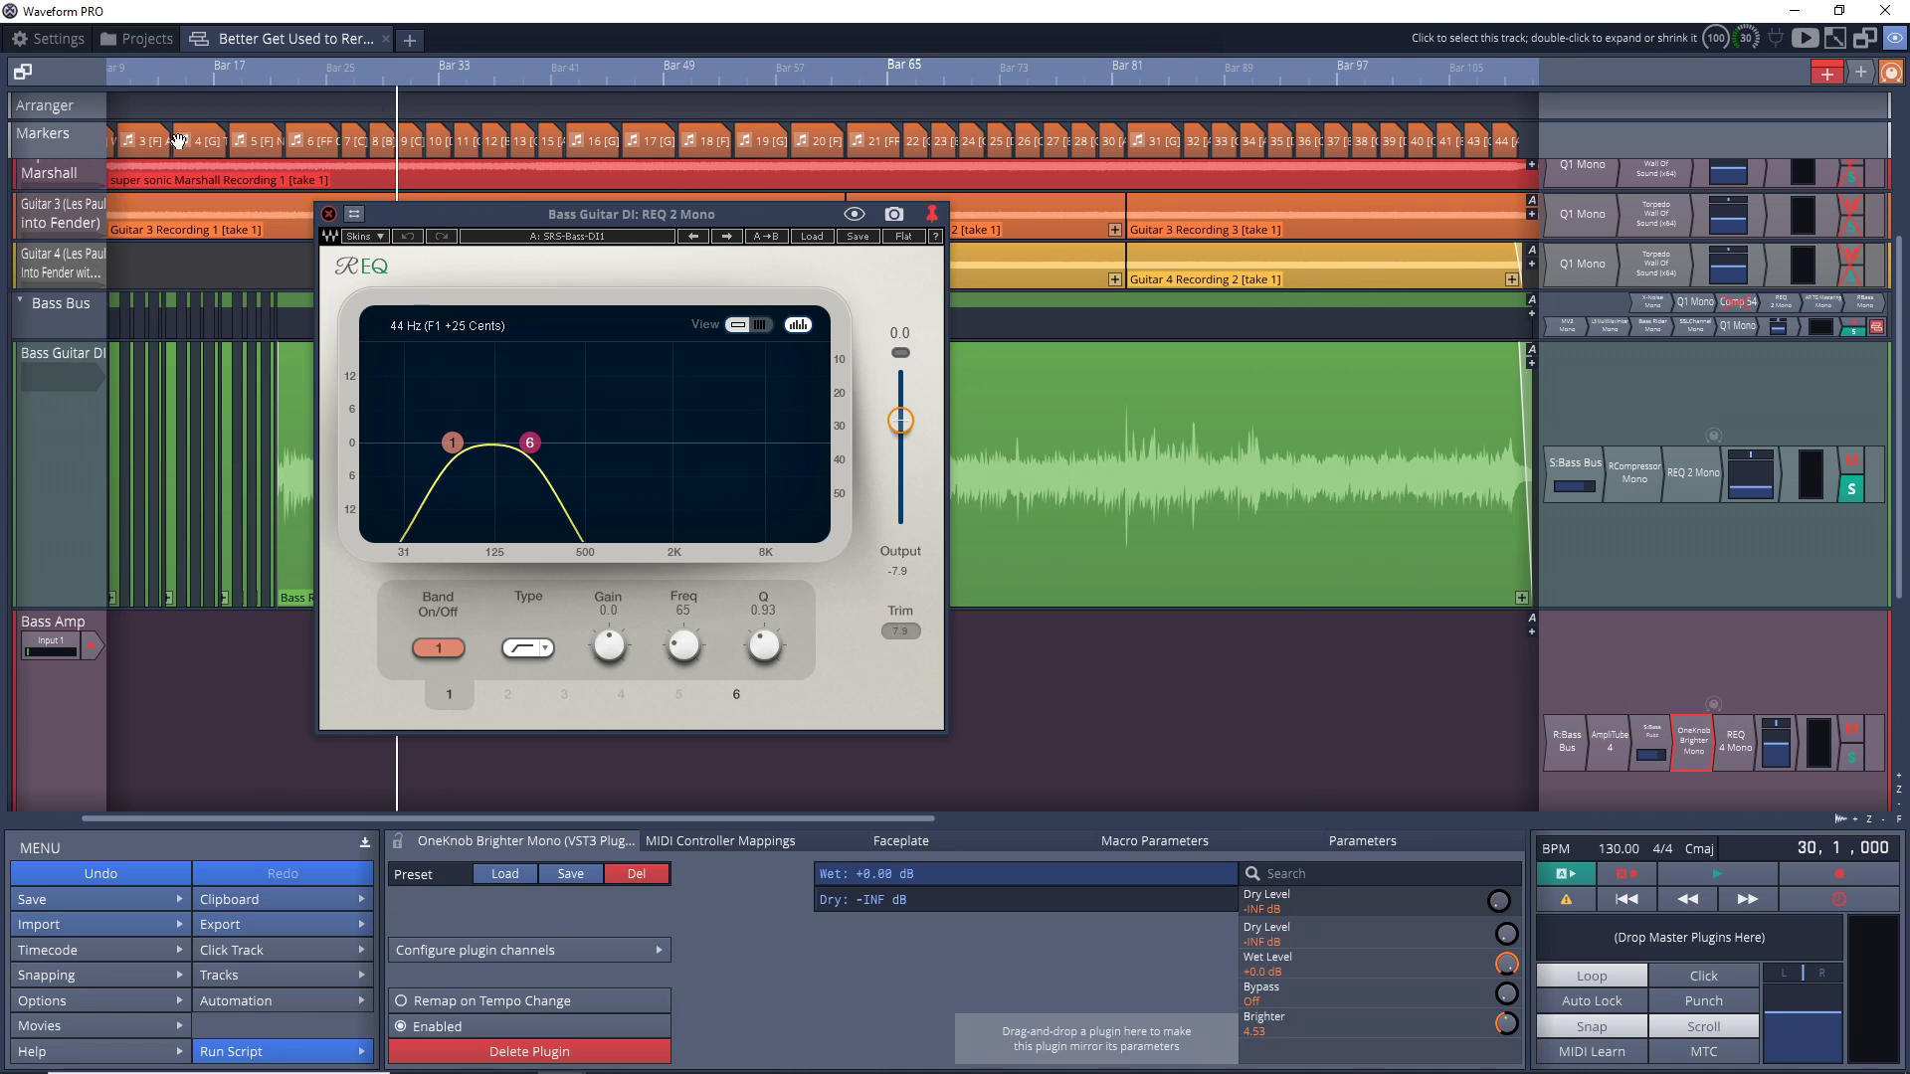
- Place Bass Amp's REQ 4 Mono beside REQ 2 Mono, compare bands 6 and 1, then close both
double_click(1741, 752)
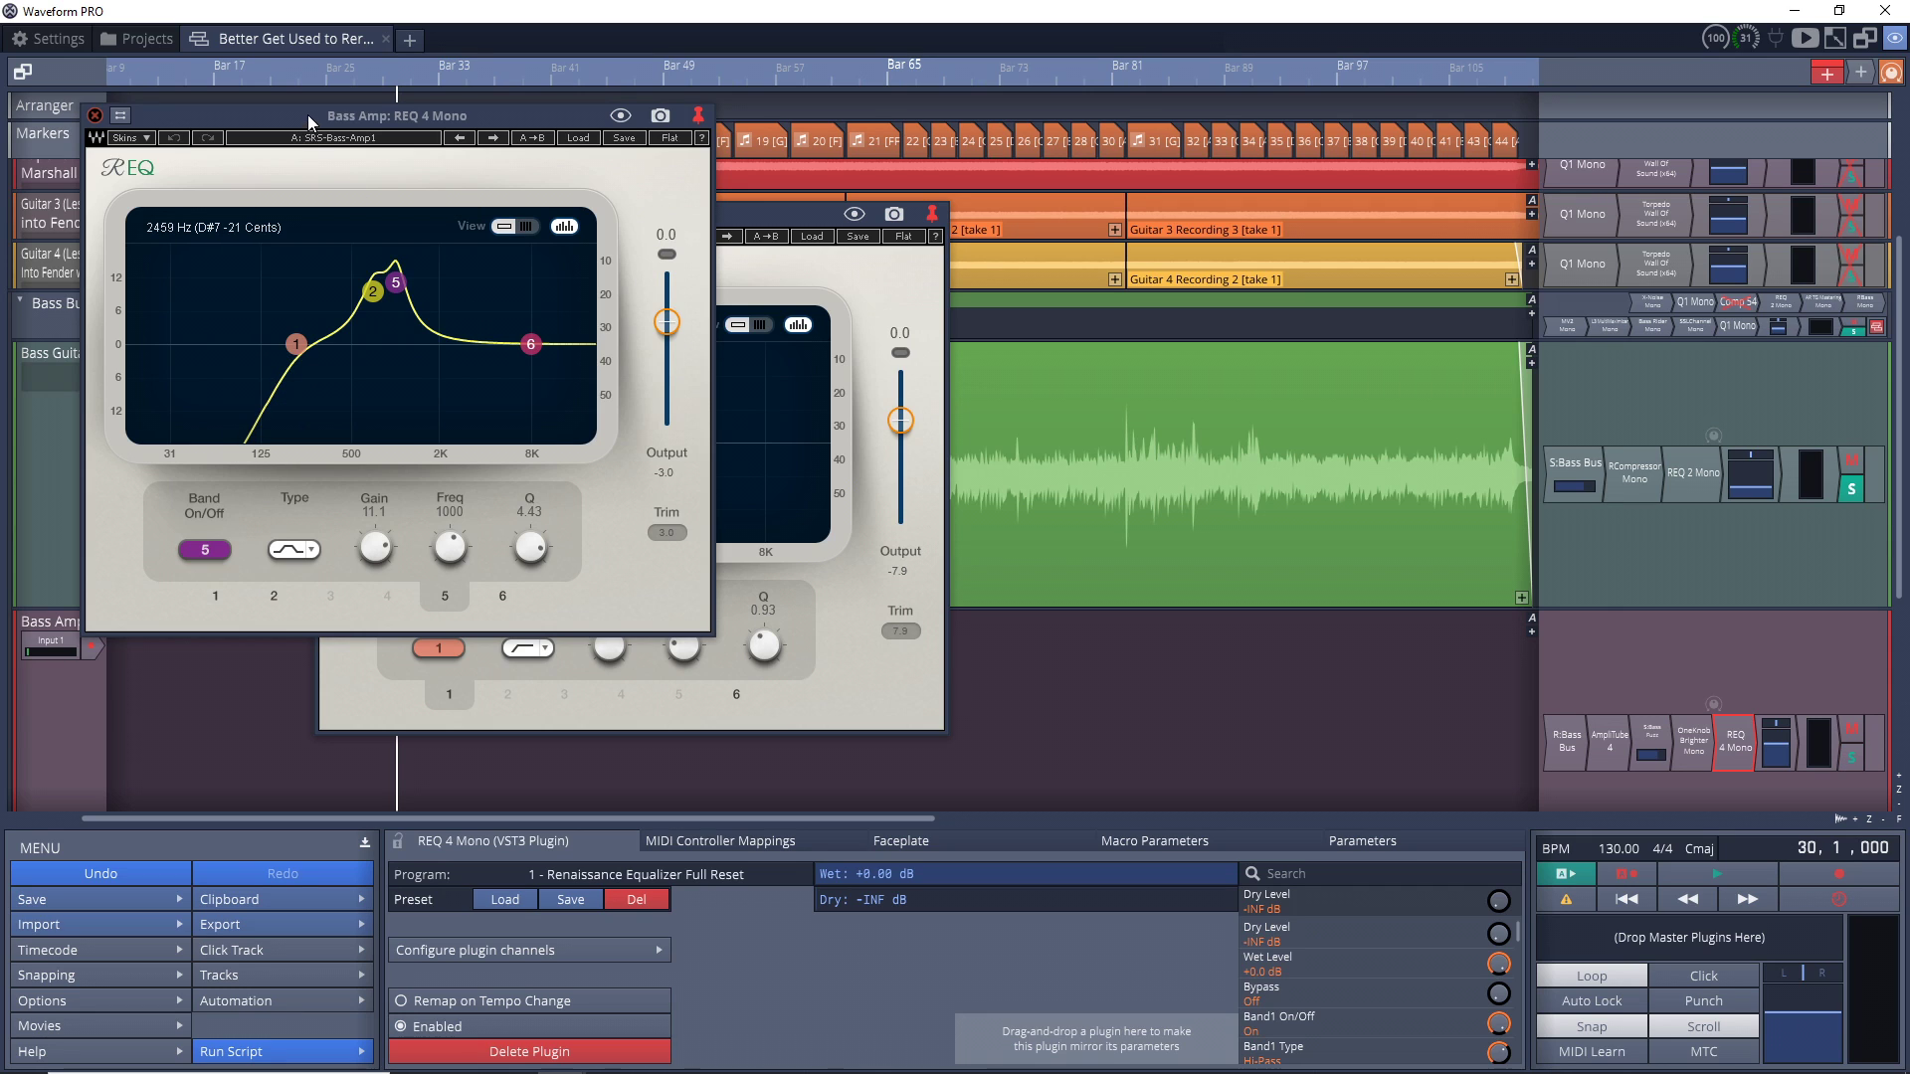
left_click_drag(308, 115, 1030, 206)
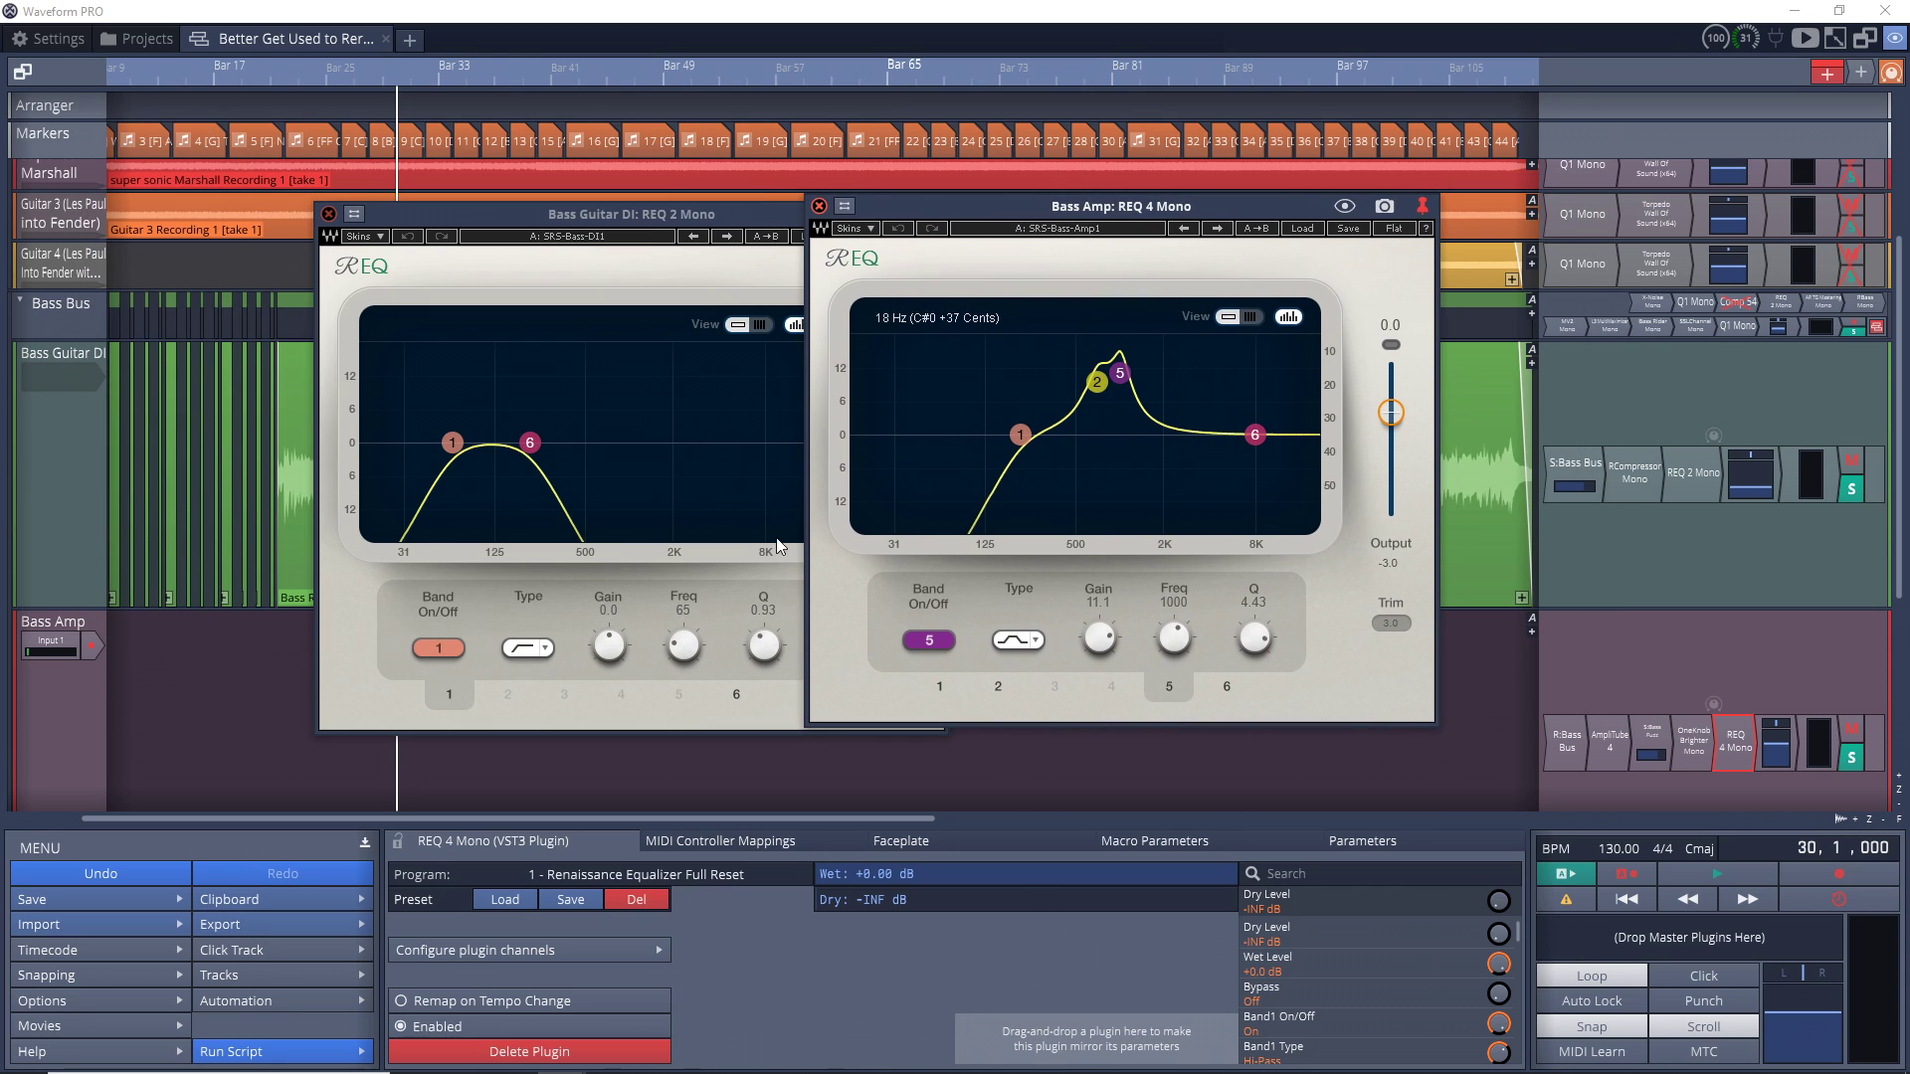
left_click(529, 443)
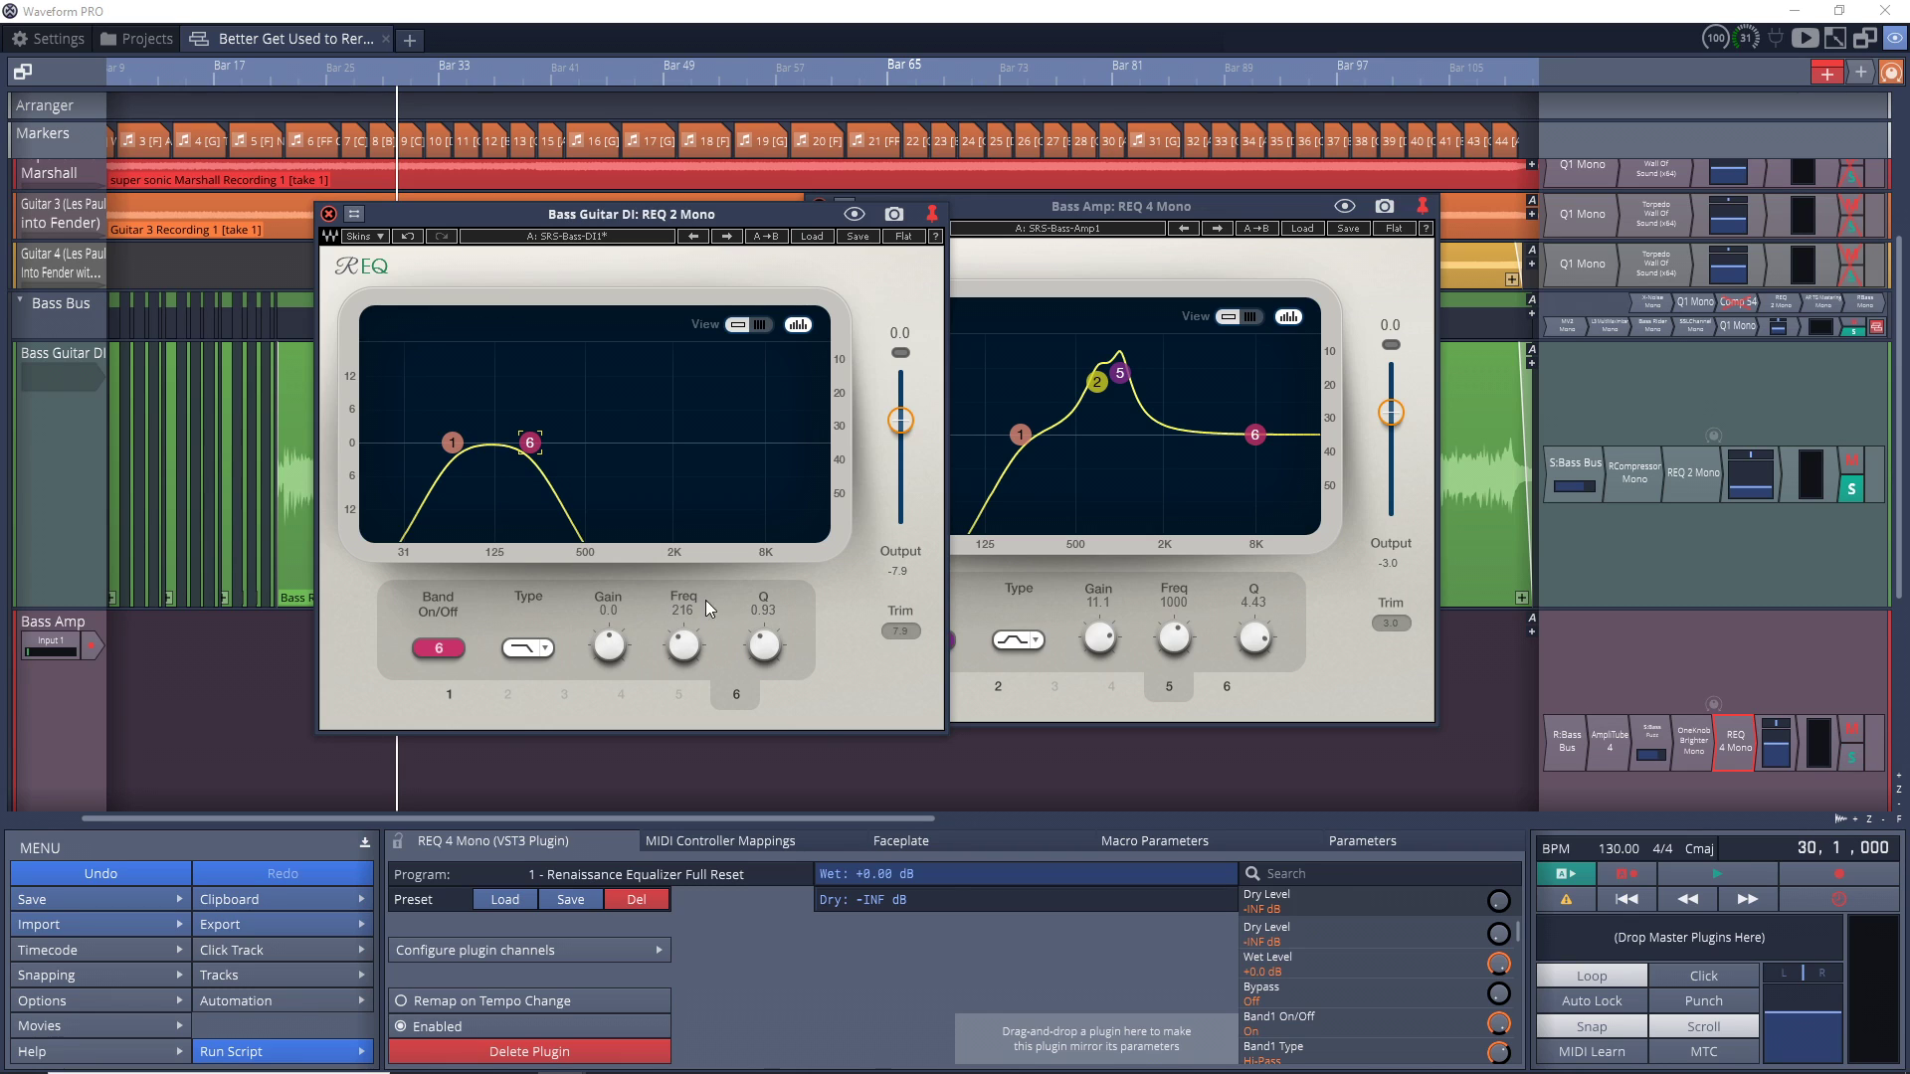
left_click(1021, 439)
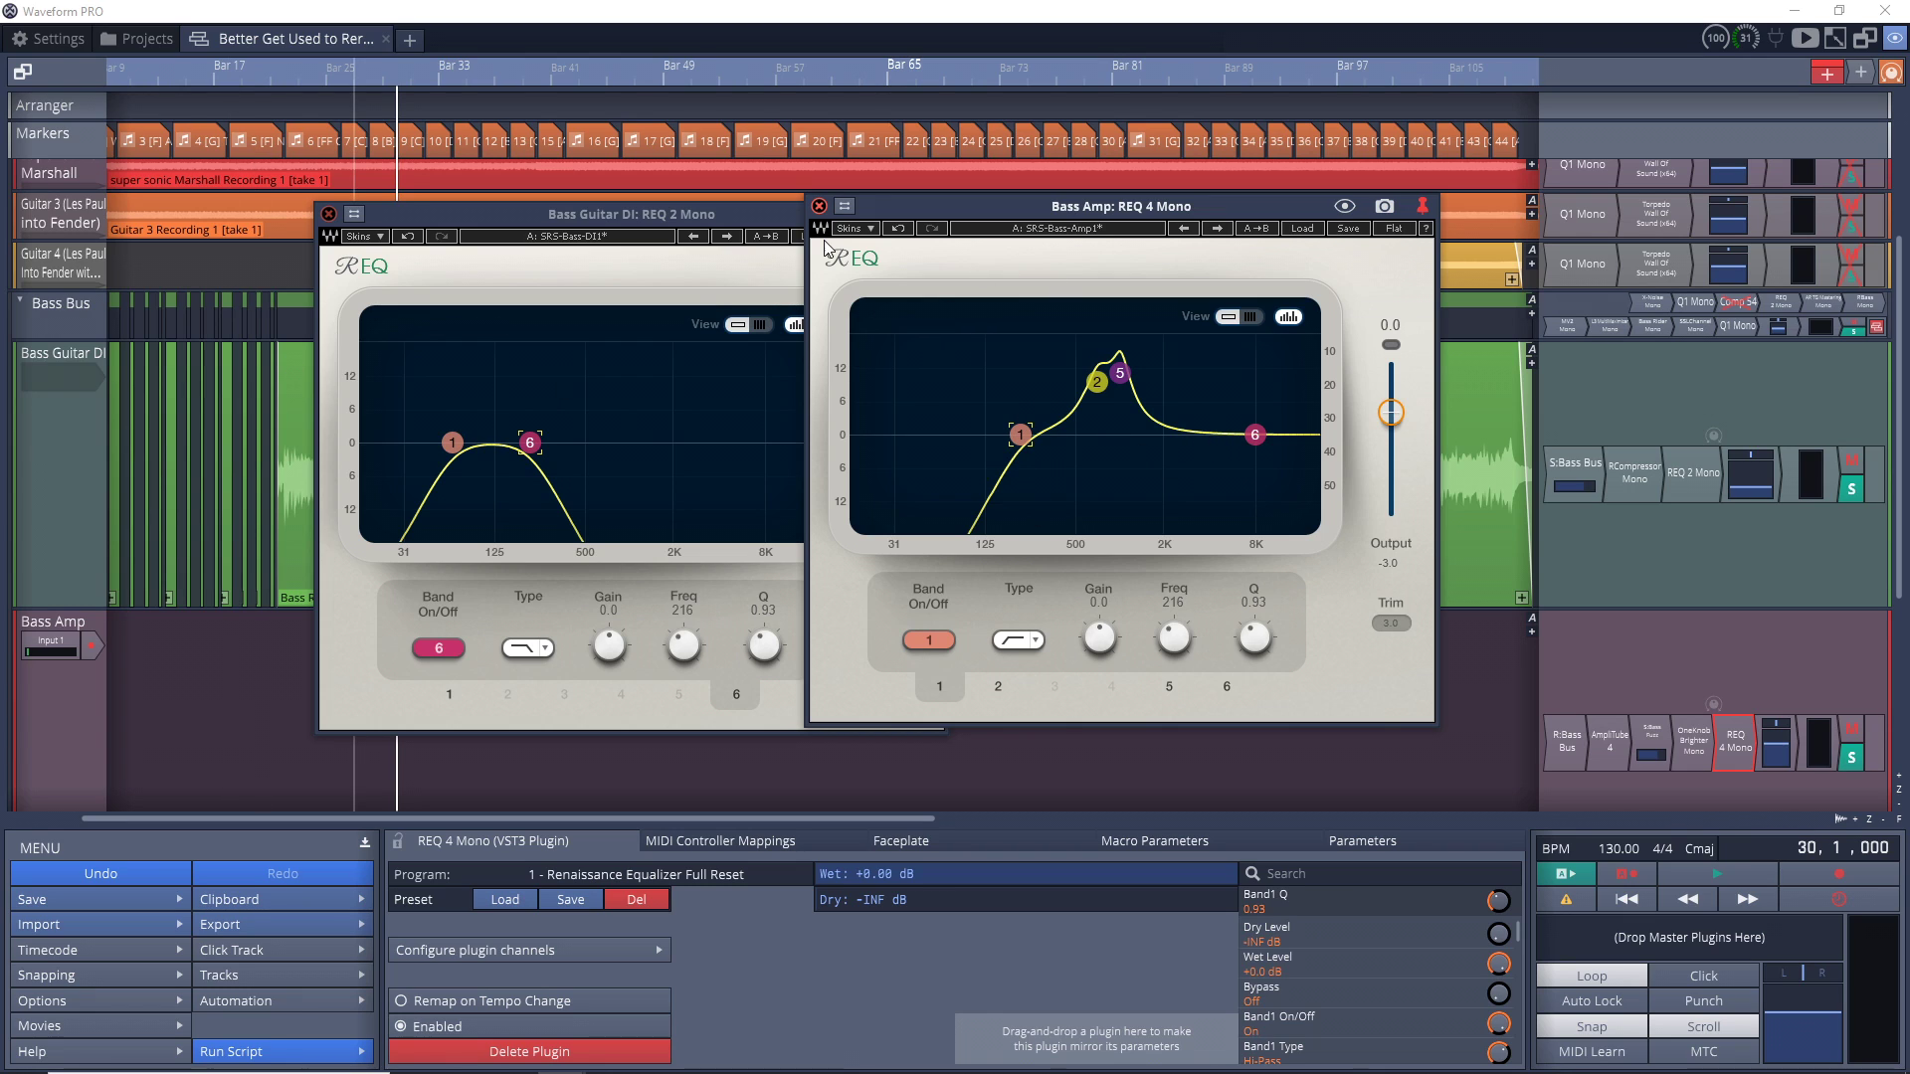
left_click(1659, 706)
scroll(1659, 706, "up", 2)
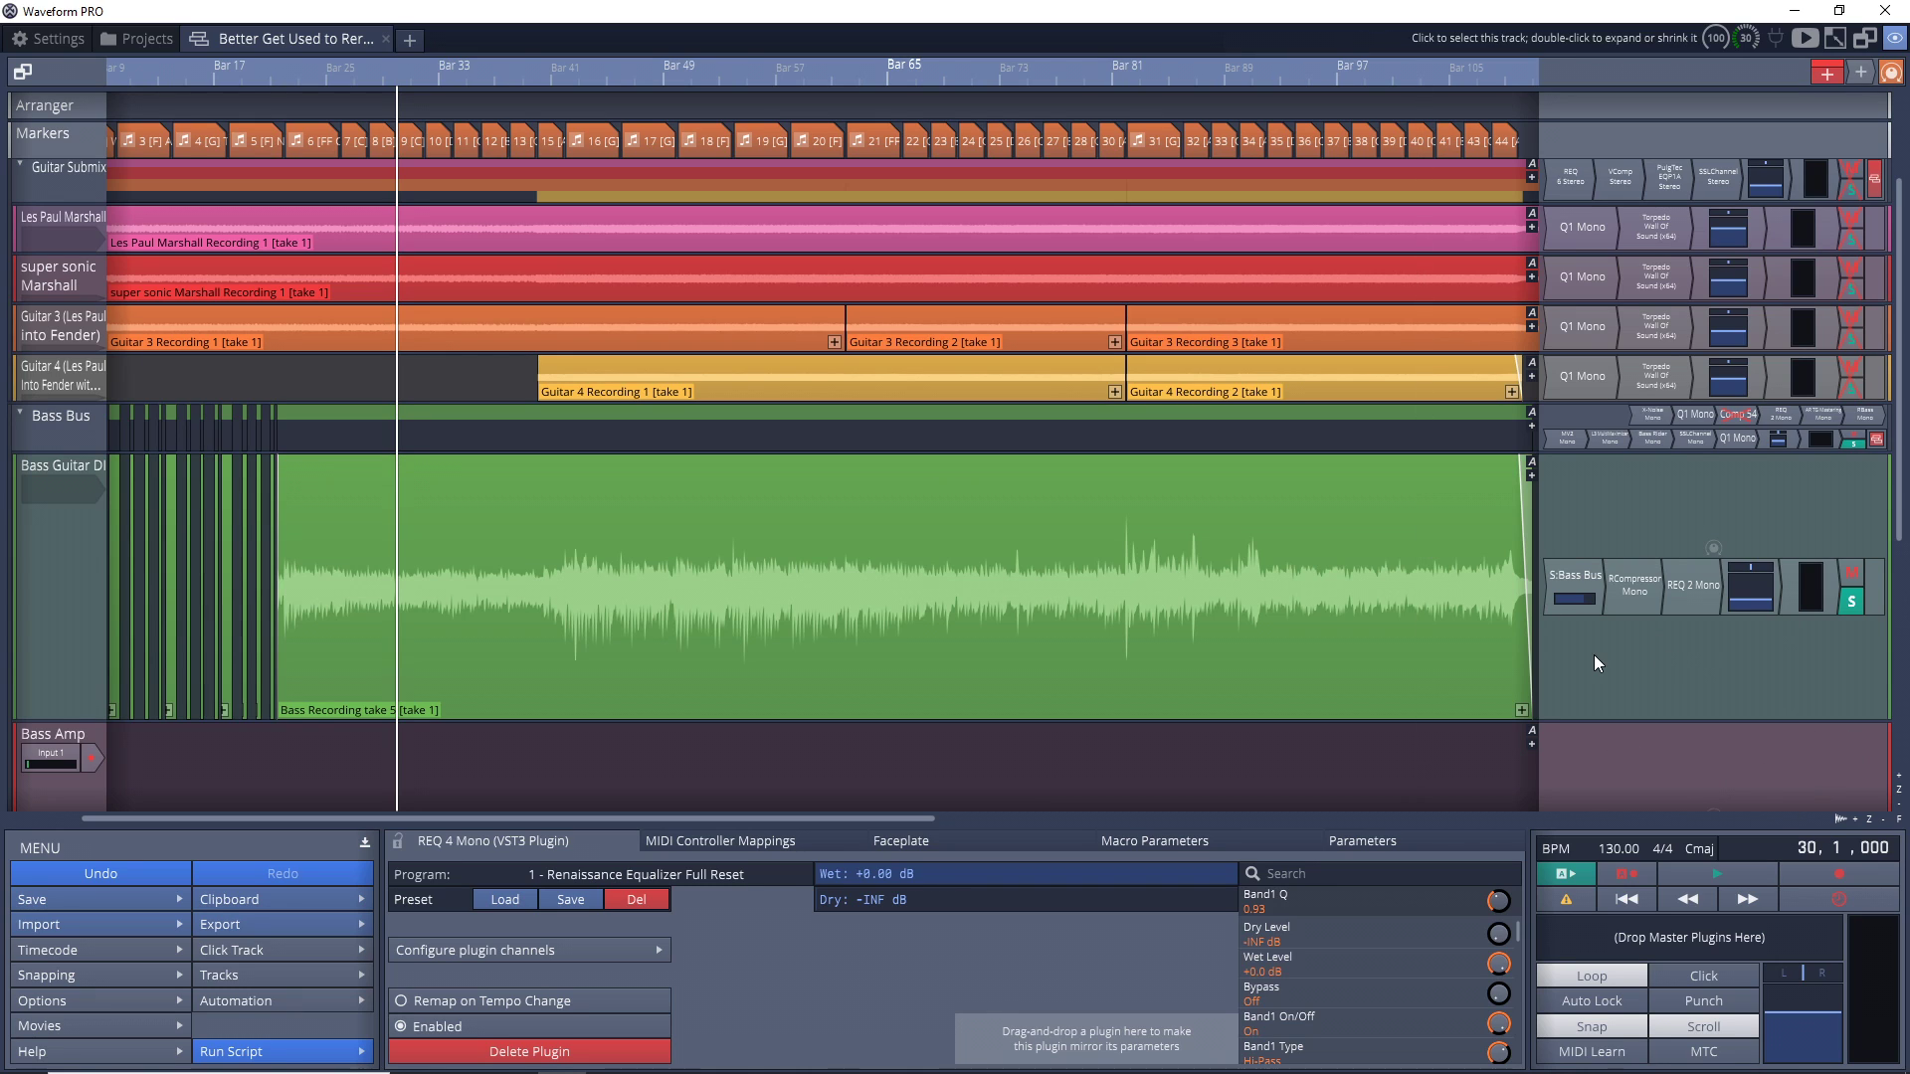
- Play back the bass section from bar 30, then select the Bass Amp track to show its settings
key("space")
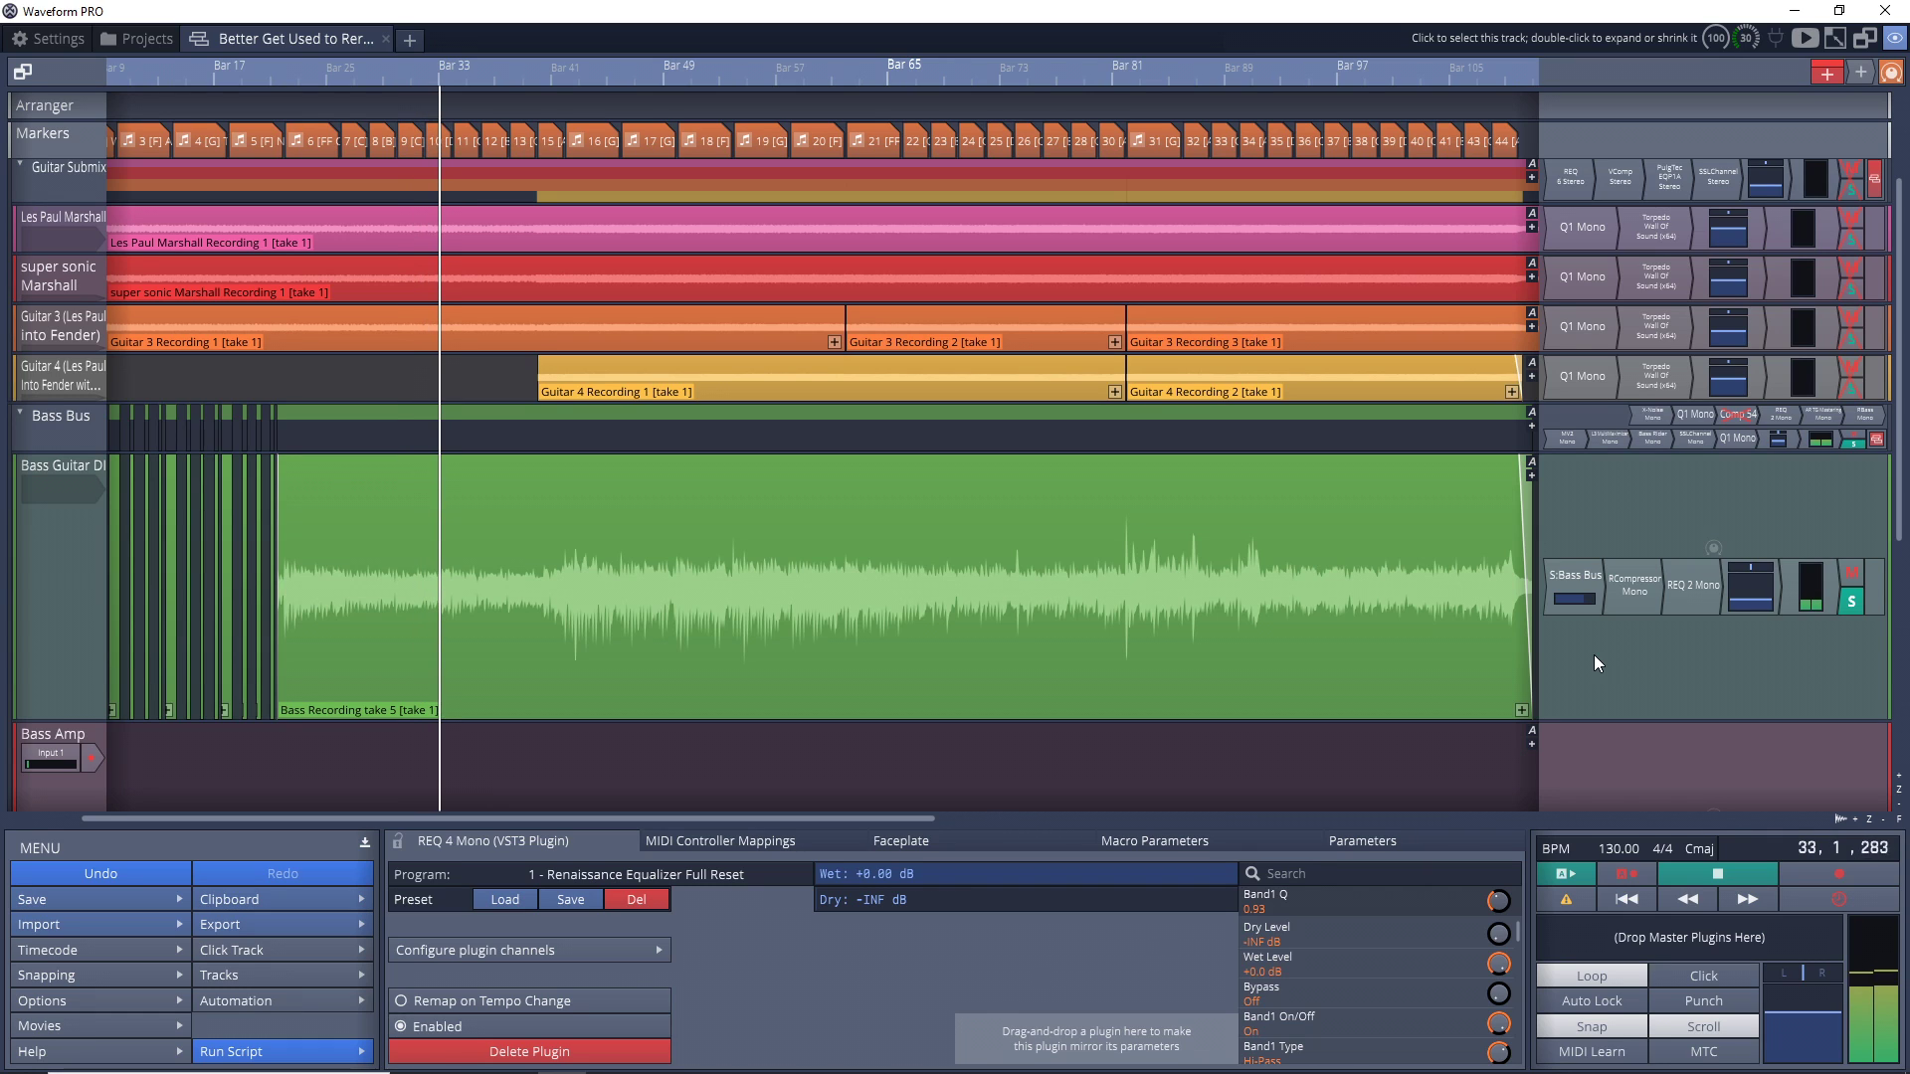
key("space")
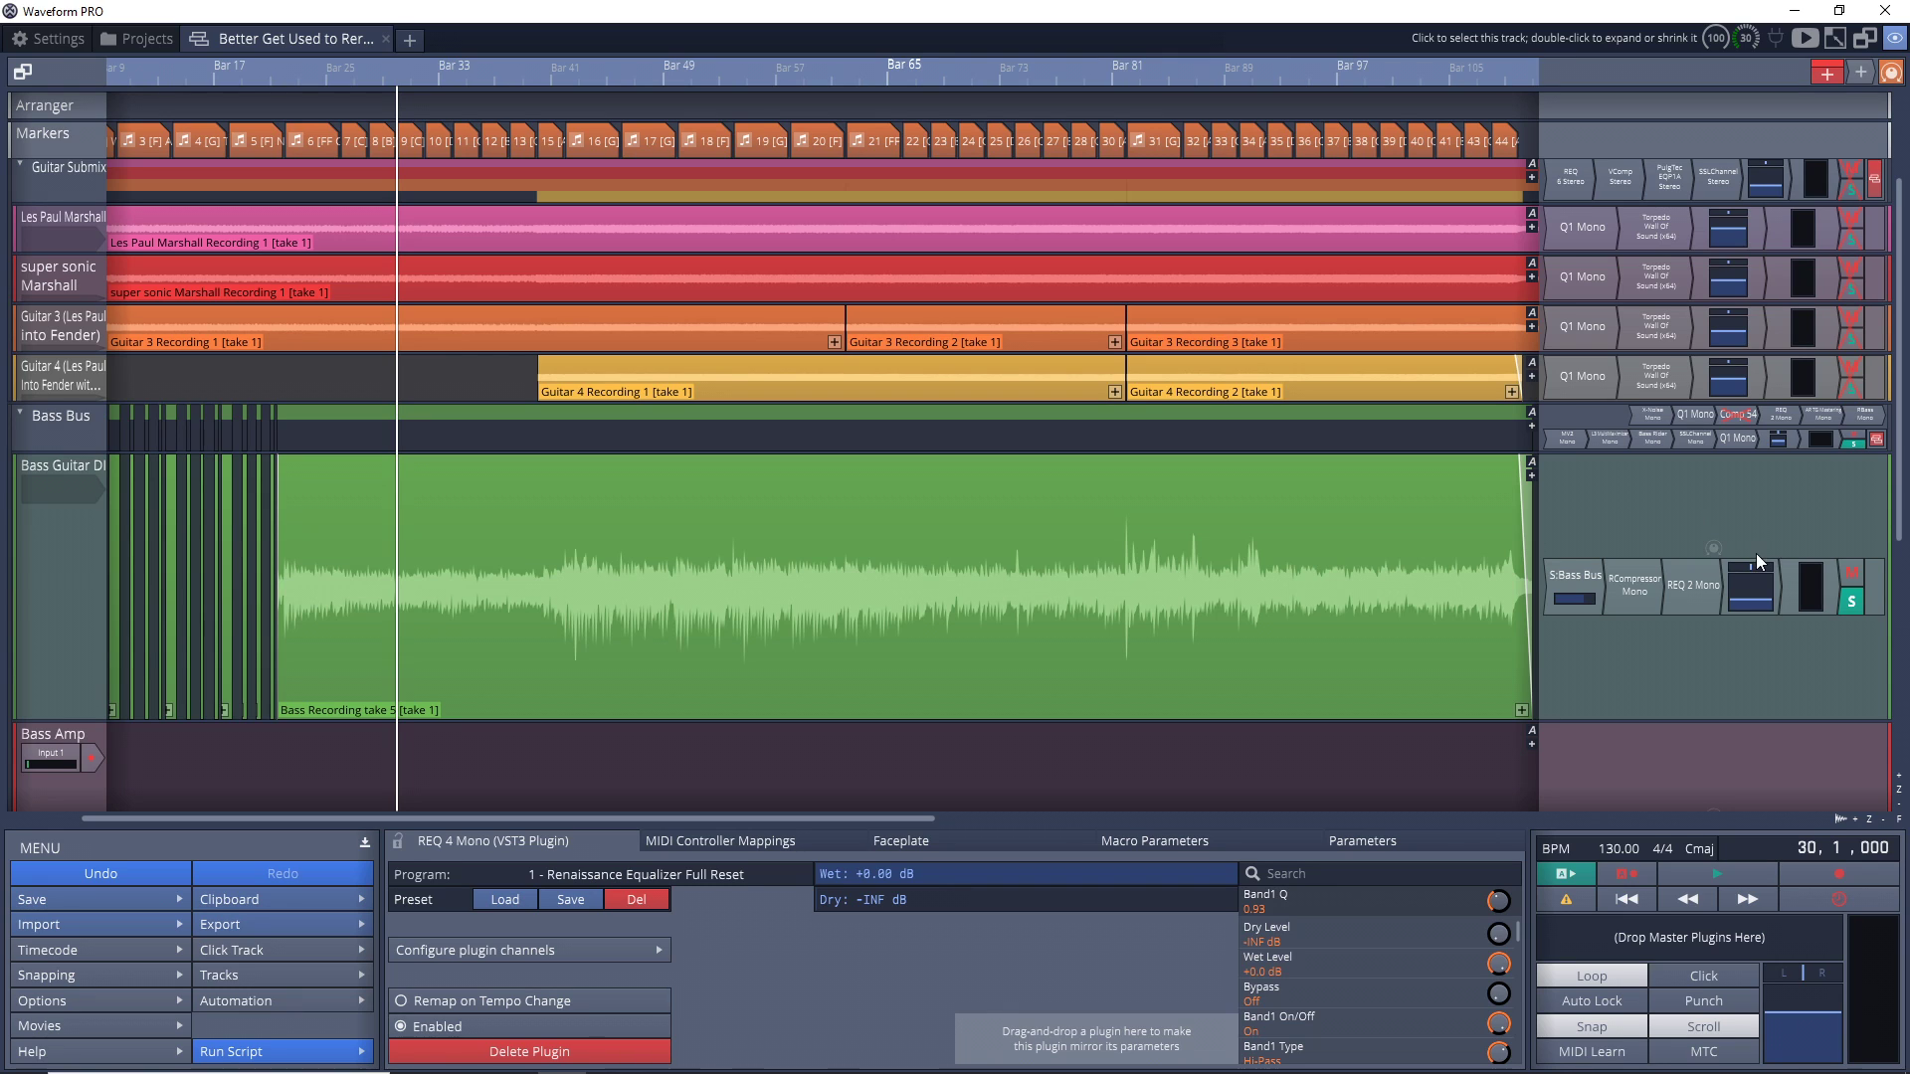
scroll(1609, 643, "down", 2)
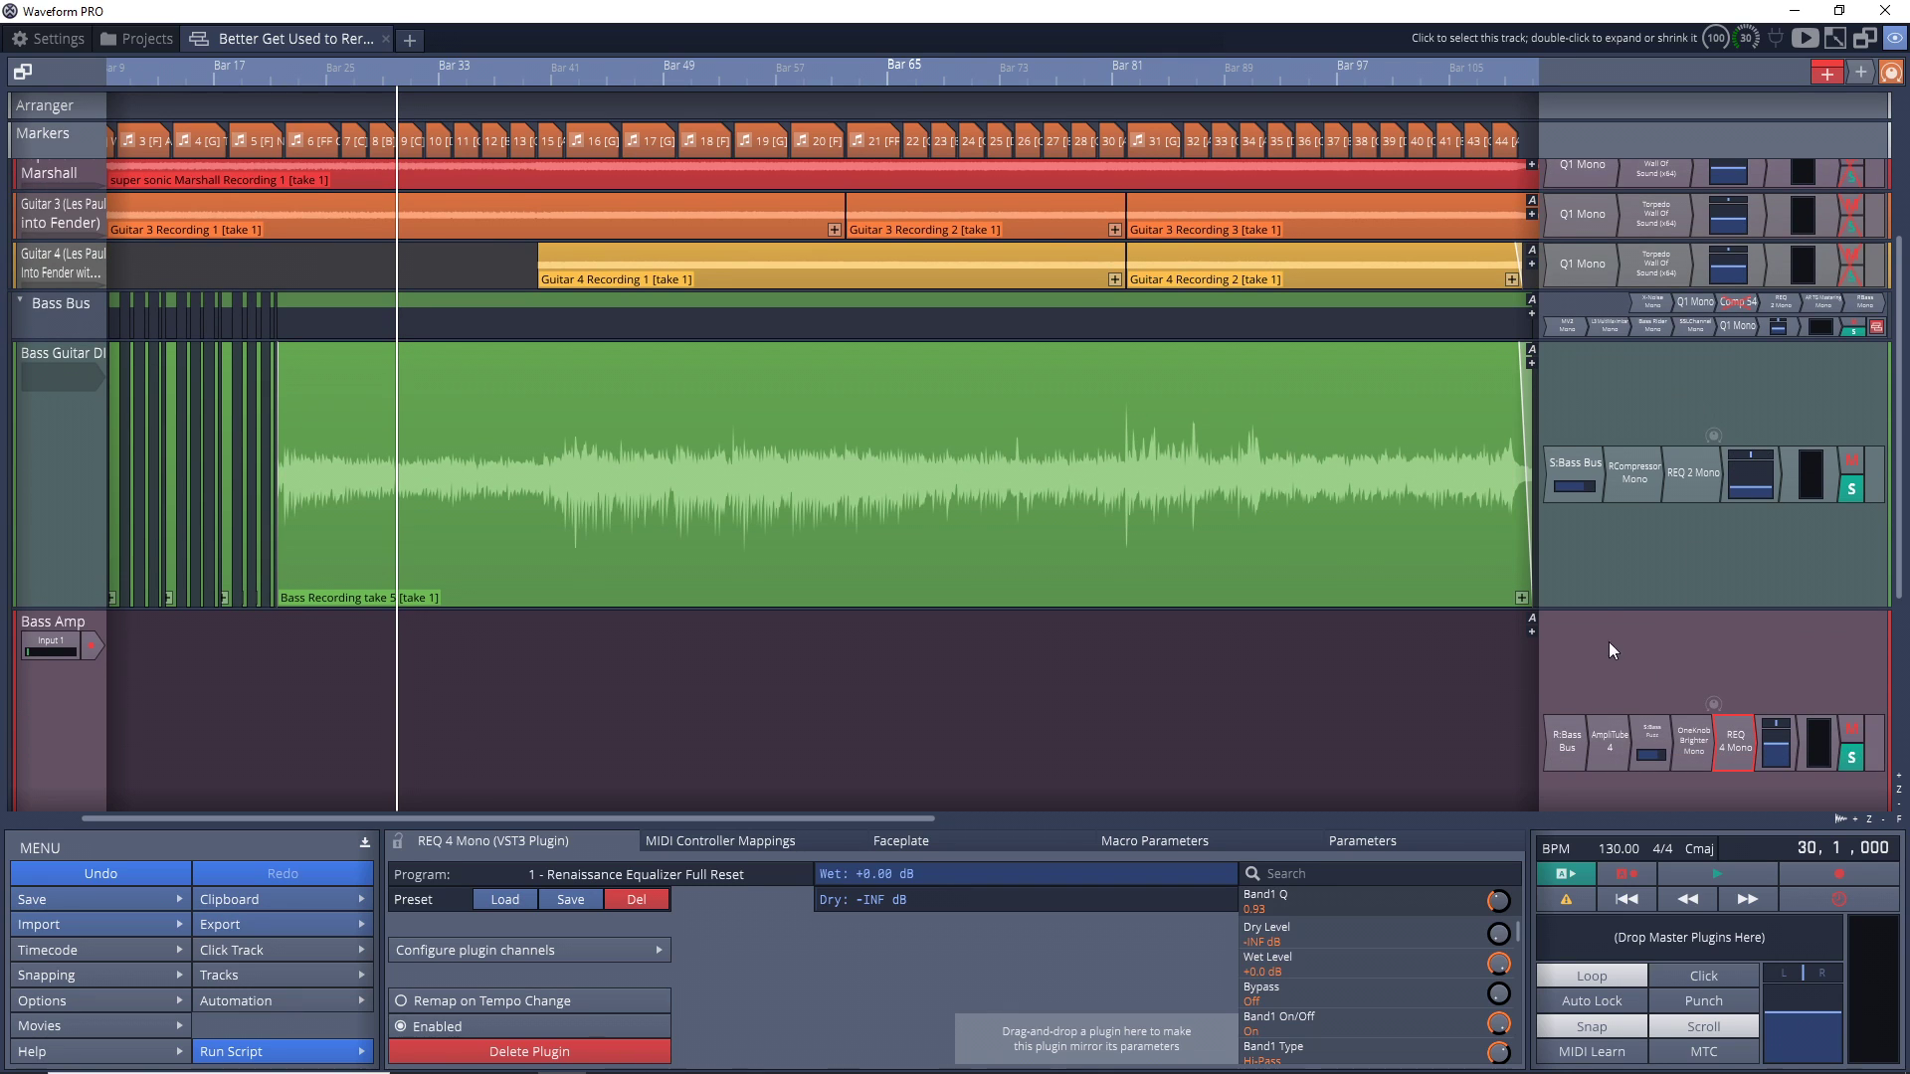
left_click(1778, 649)
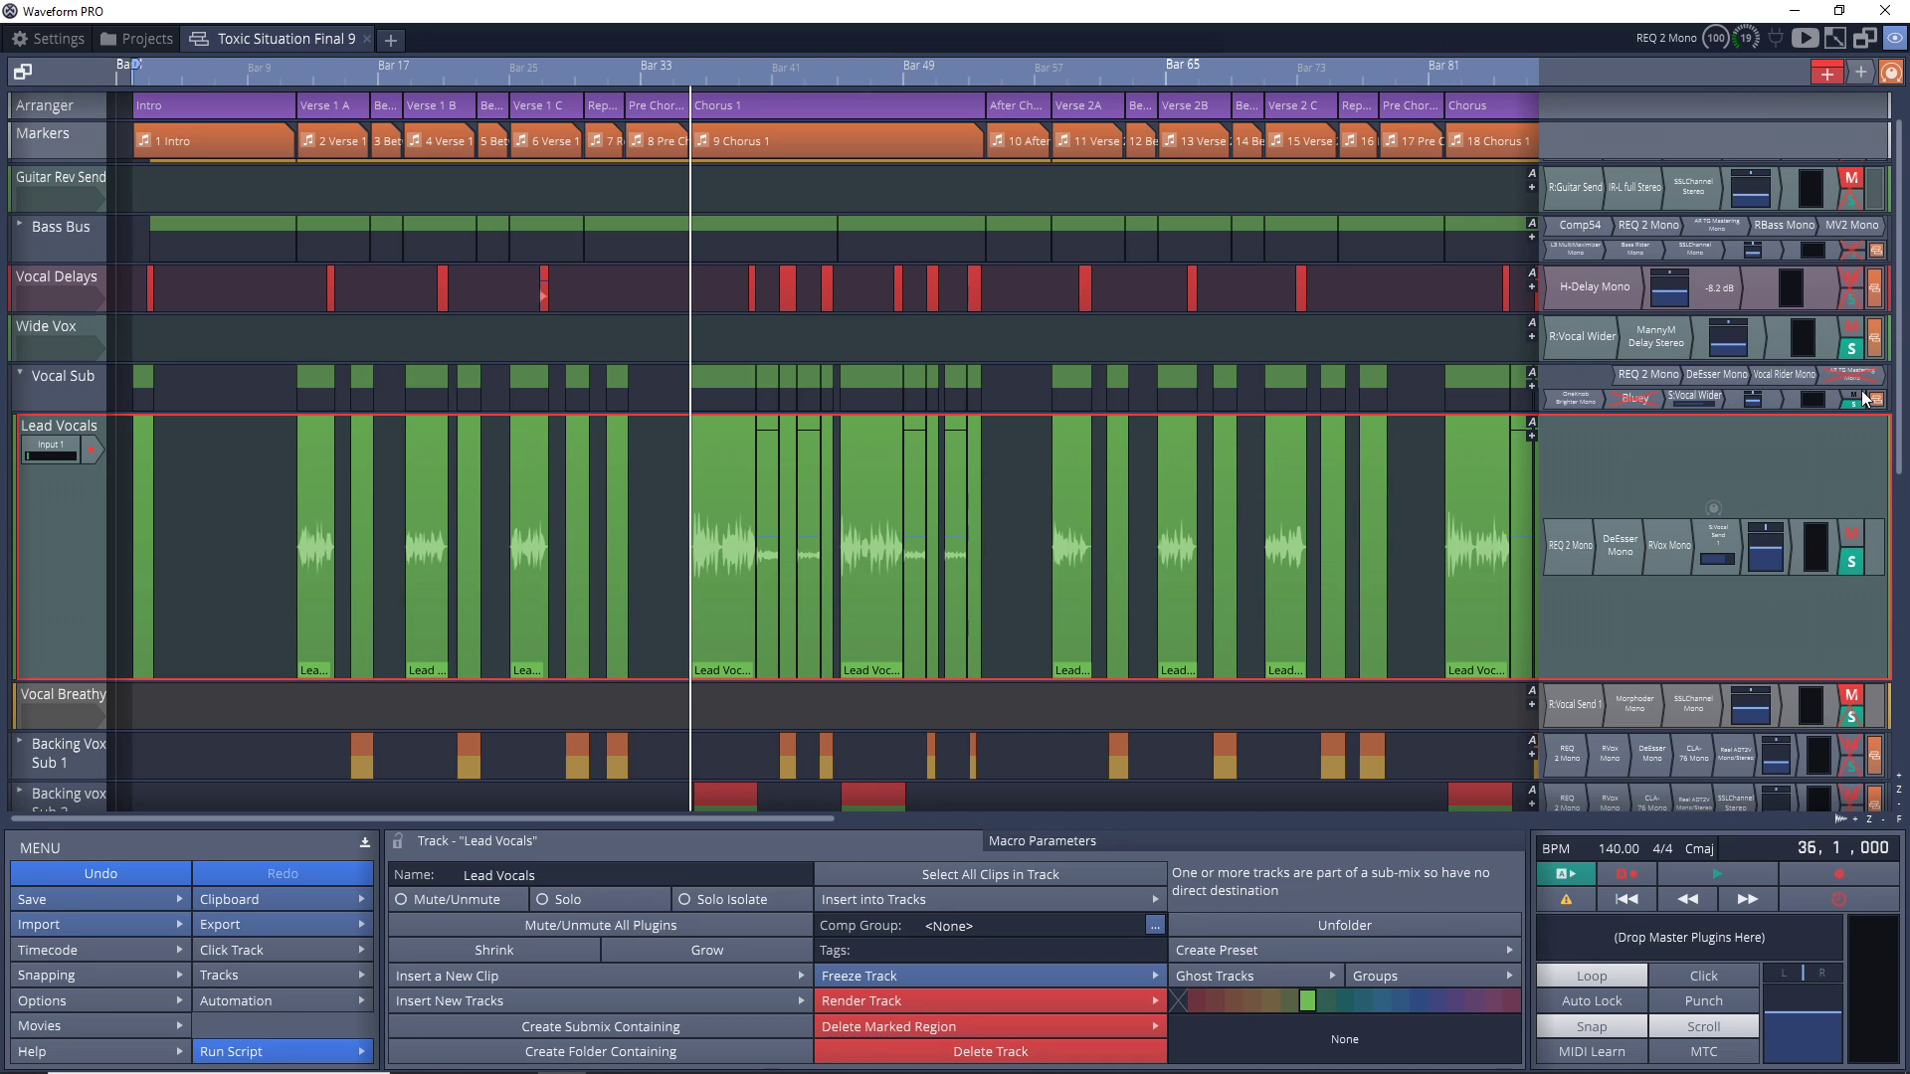
- Inspect Vocal Sub's Vocal Wider send on Bus #7 at +0.00 dB, then close it
double_click(1693, 399)
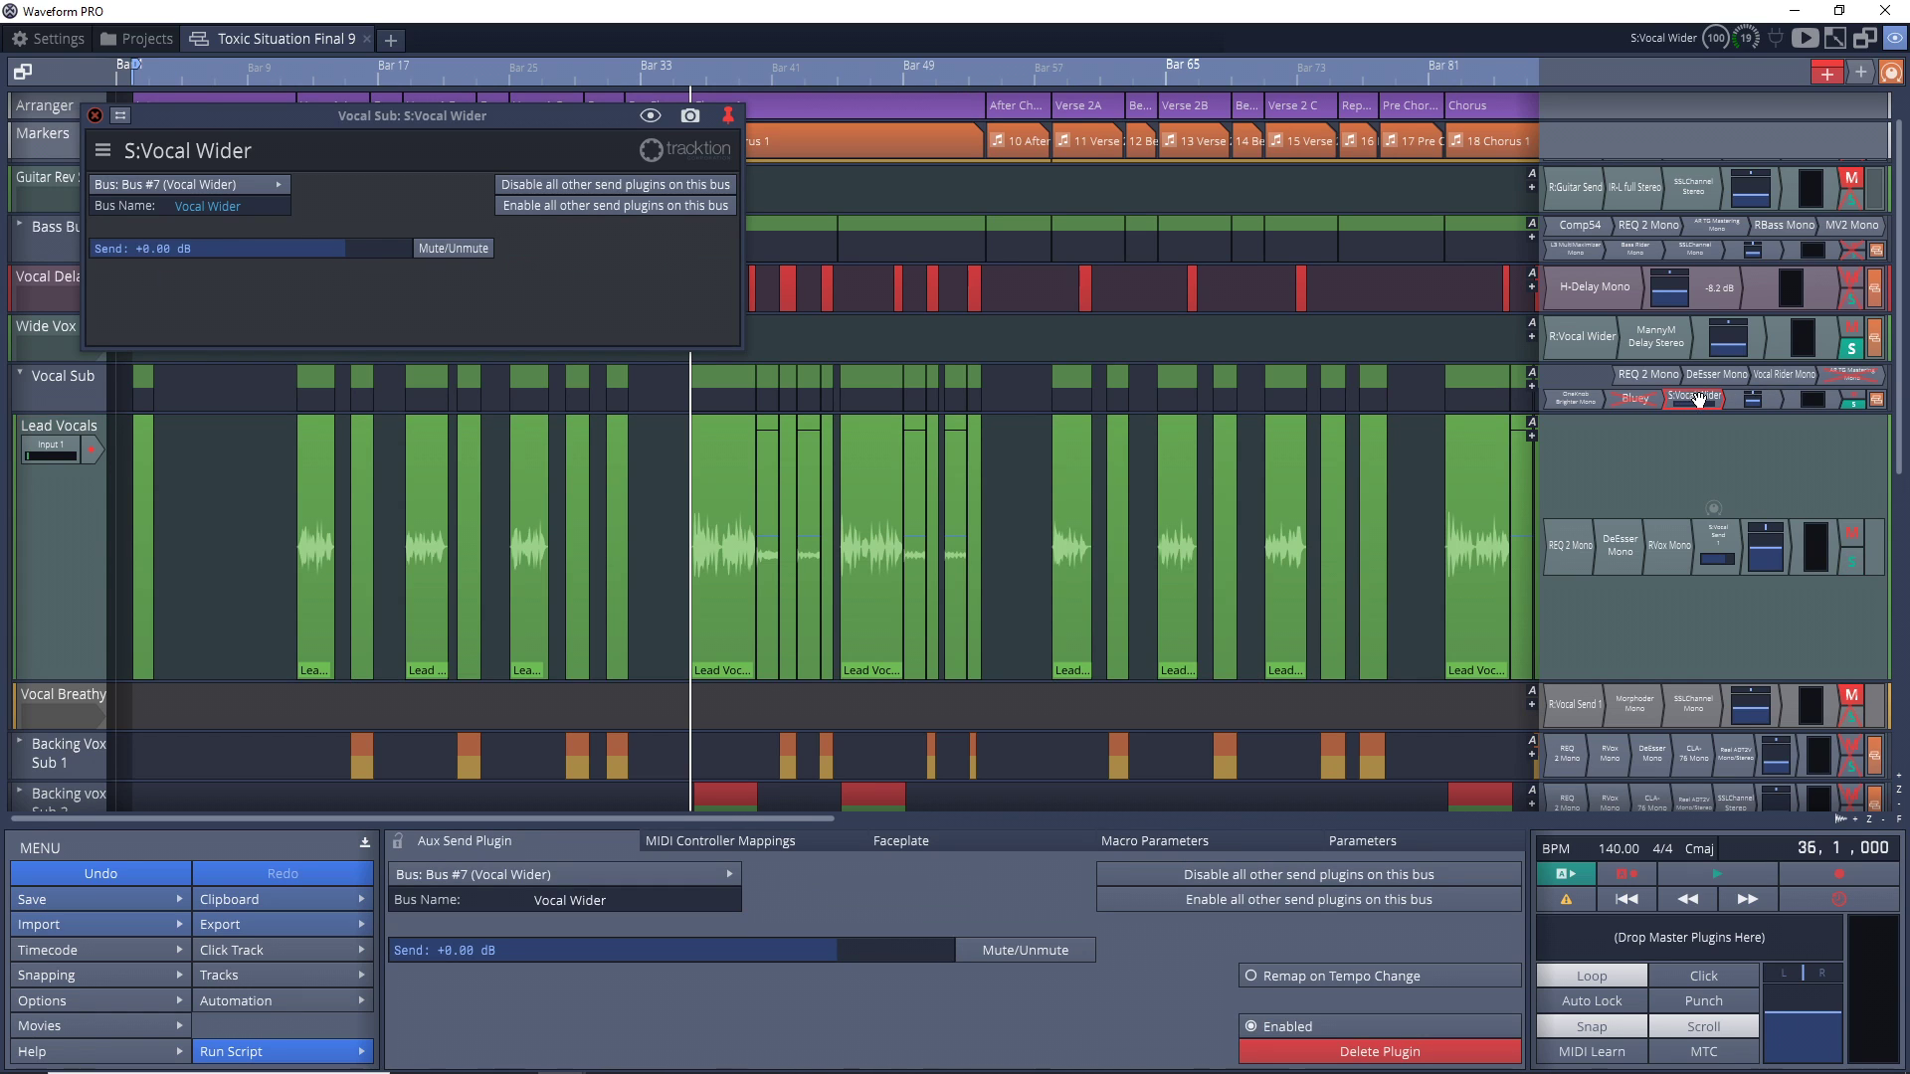
left_click(106, 121)
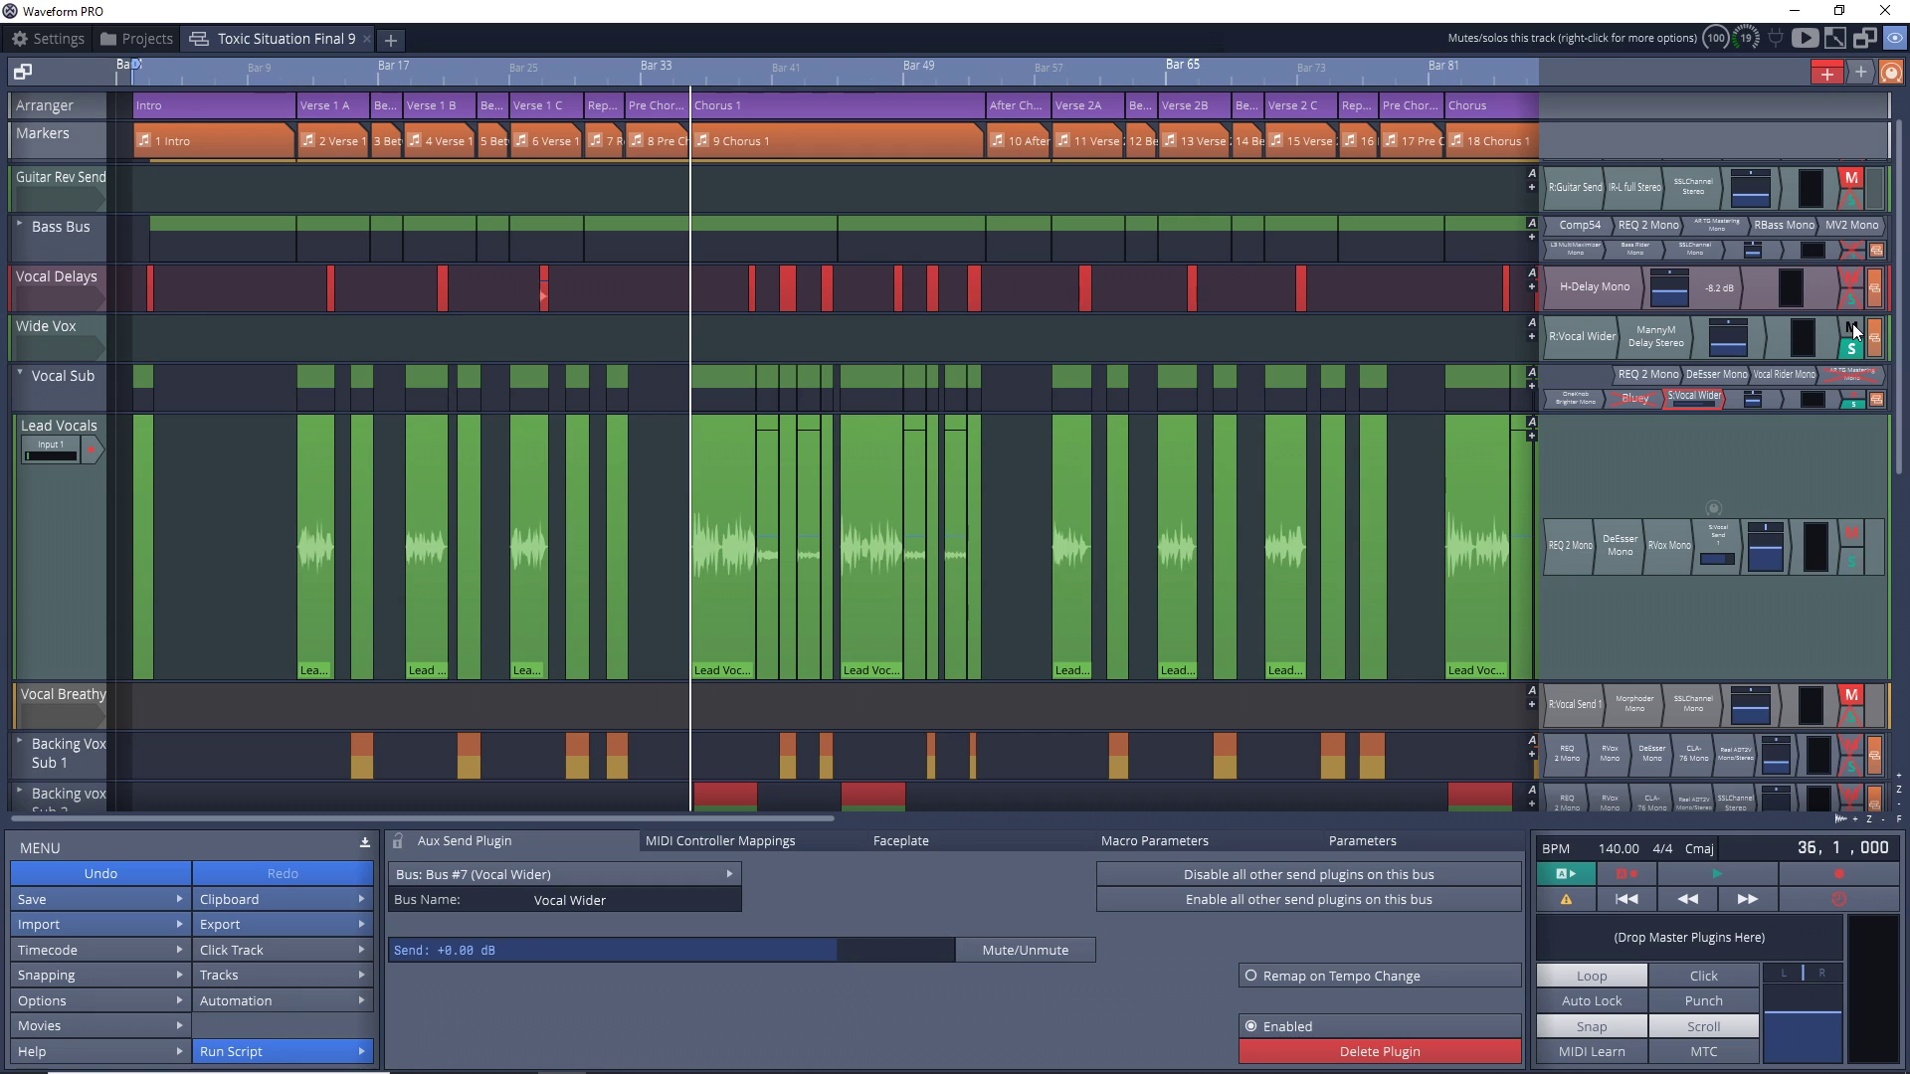
- Compare the lead vocals before and after unmuting the Wide Vox widening track
key("space")
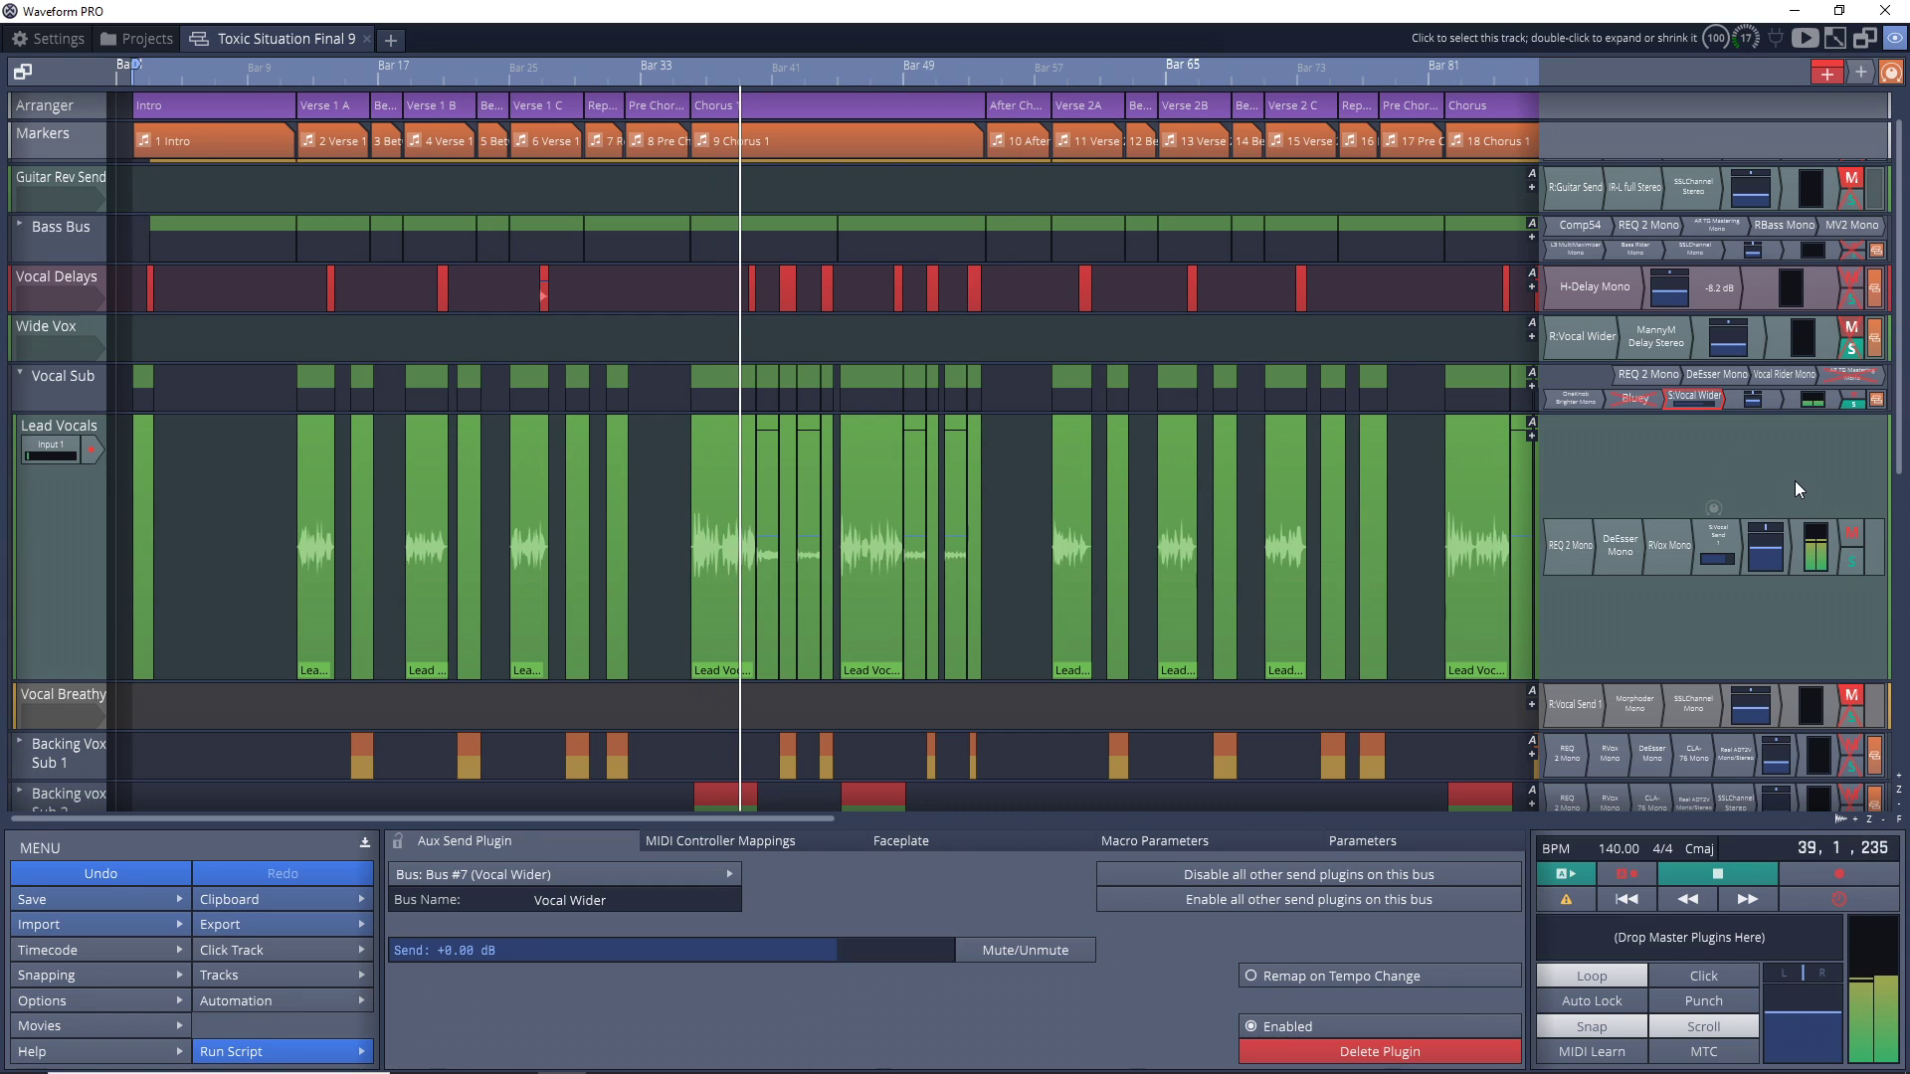
key("space")
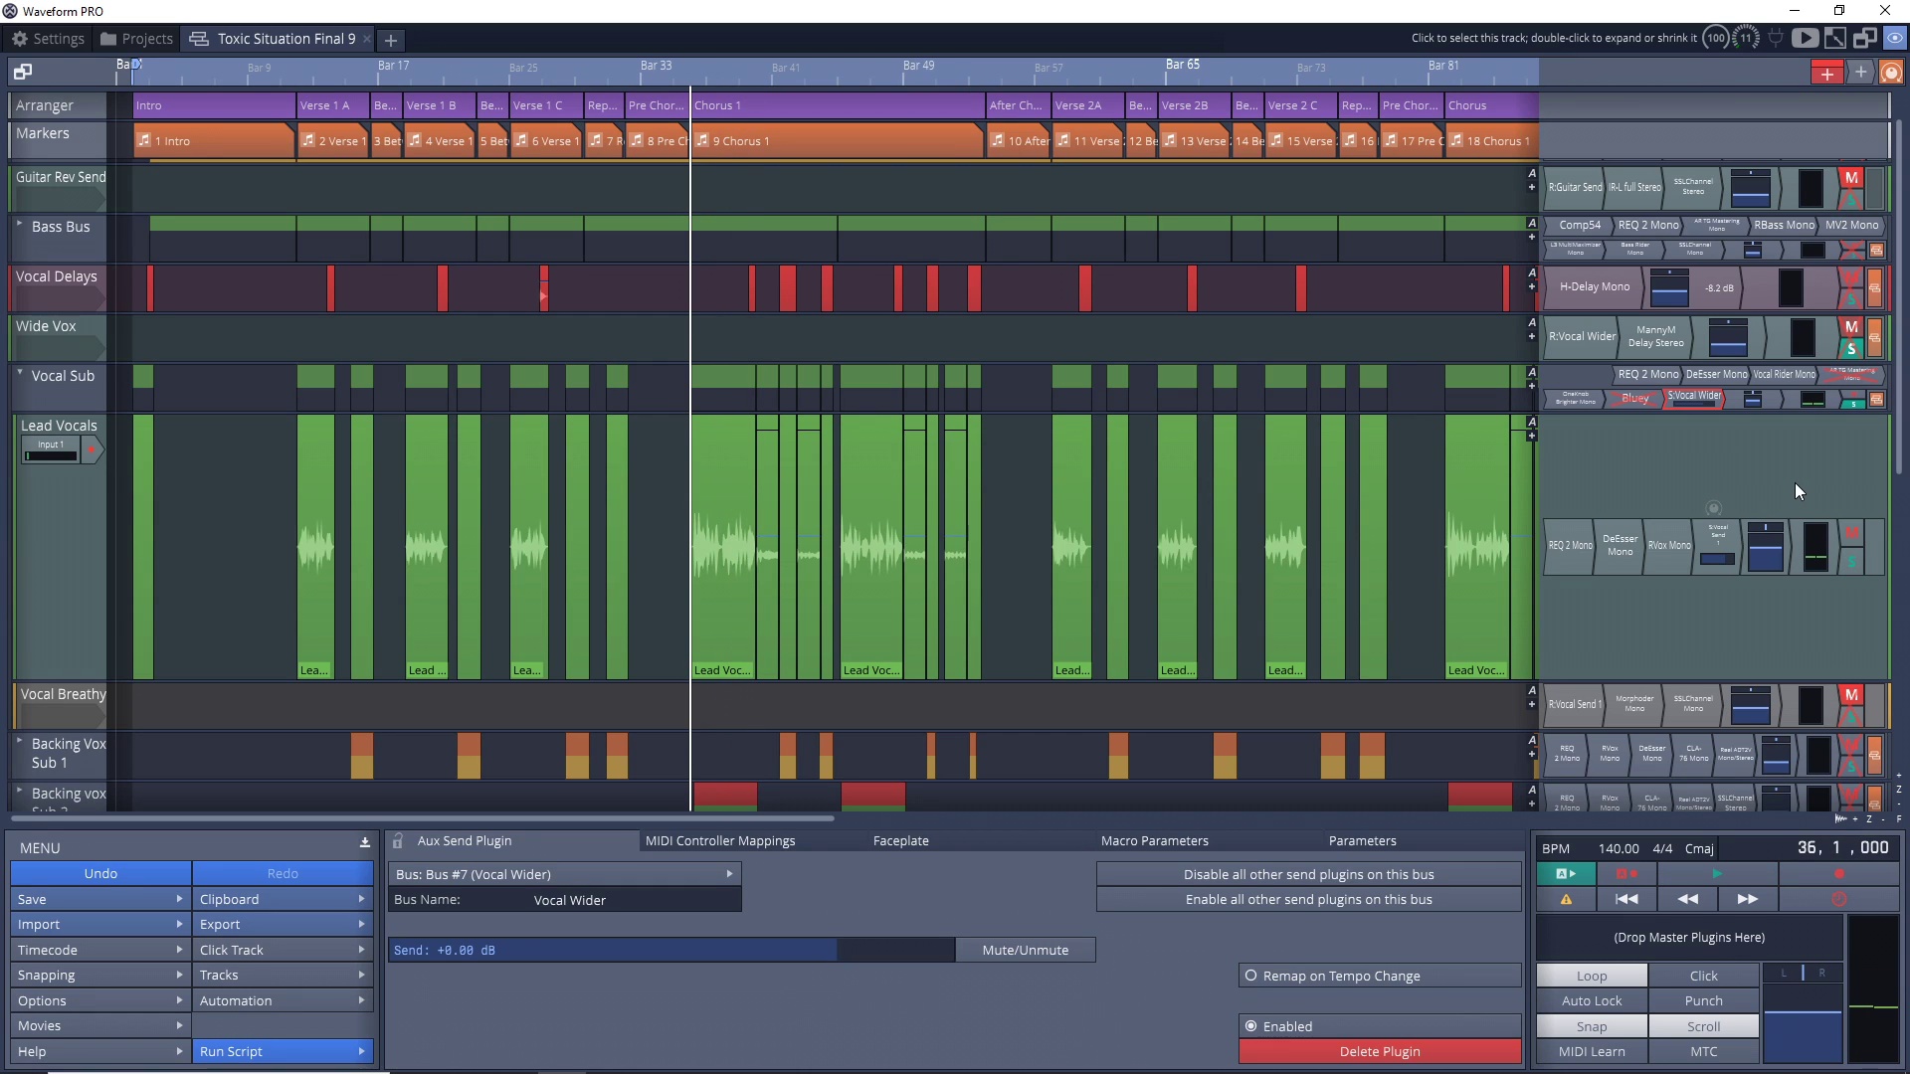
left_click(1853, 330)
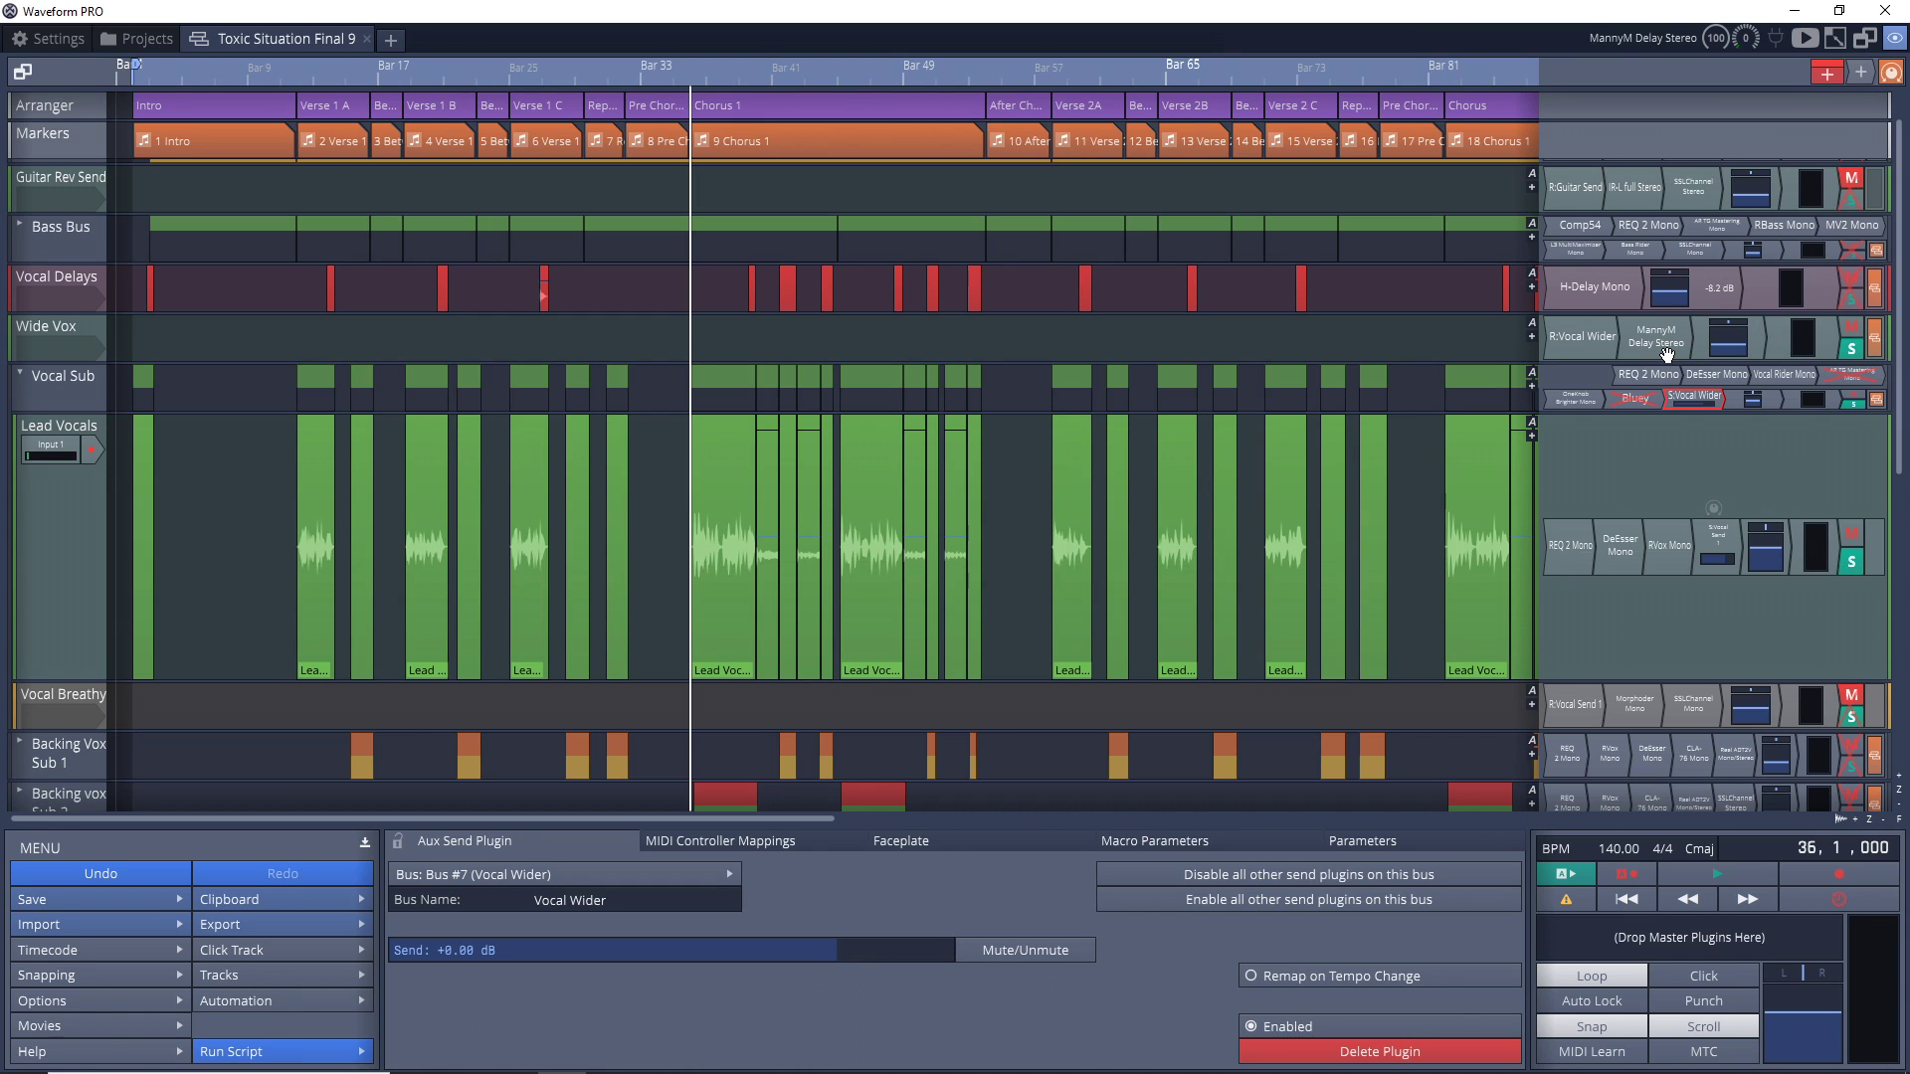
key("space")
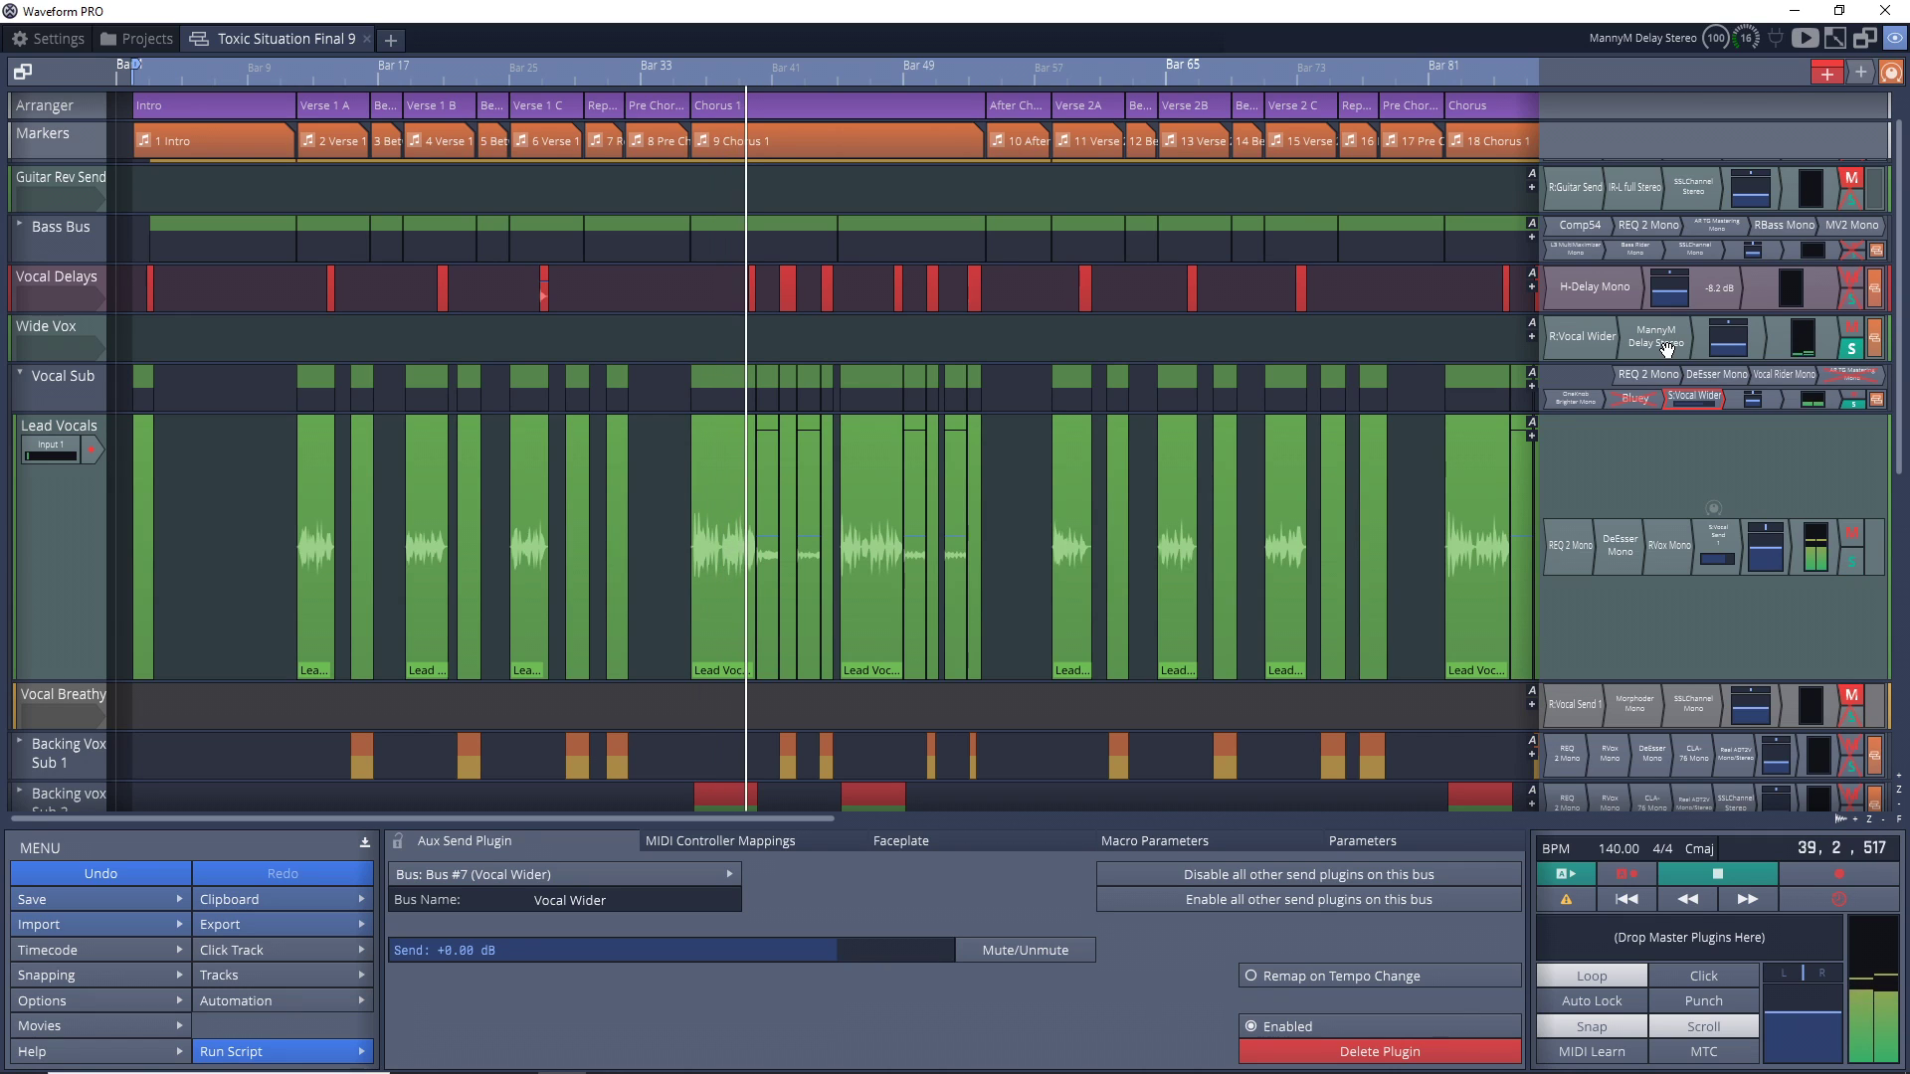
key("space")
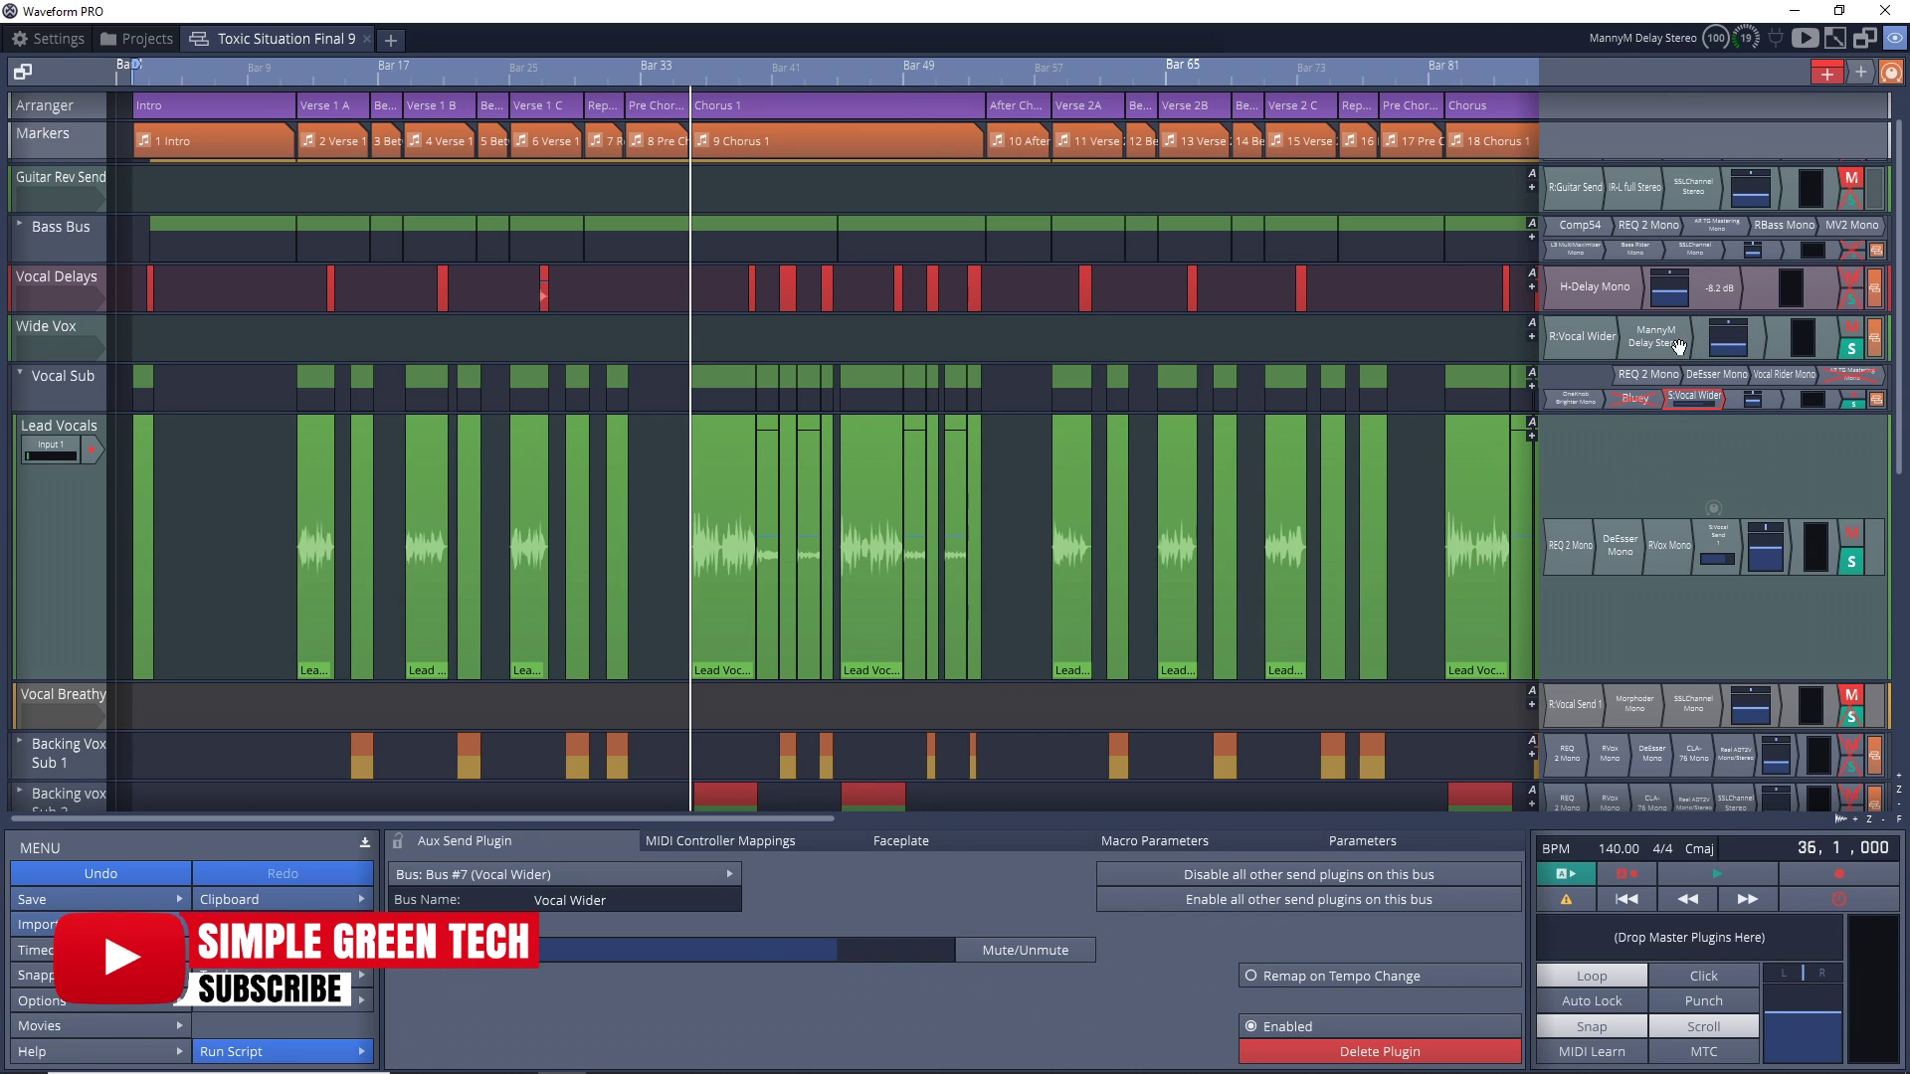
- Check Wide Vox's MannyM Delay Stereo settings (Manny's Defaults, Wet +0.00 dB), then close the window
double_click(1644, 346)
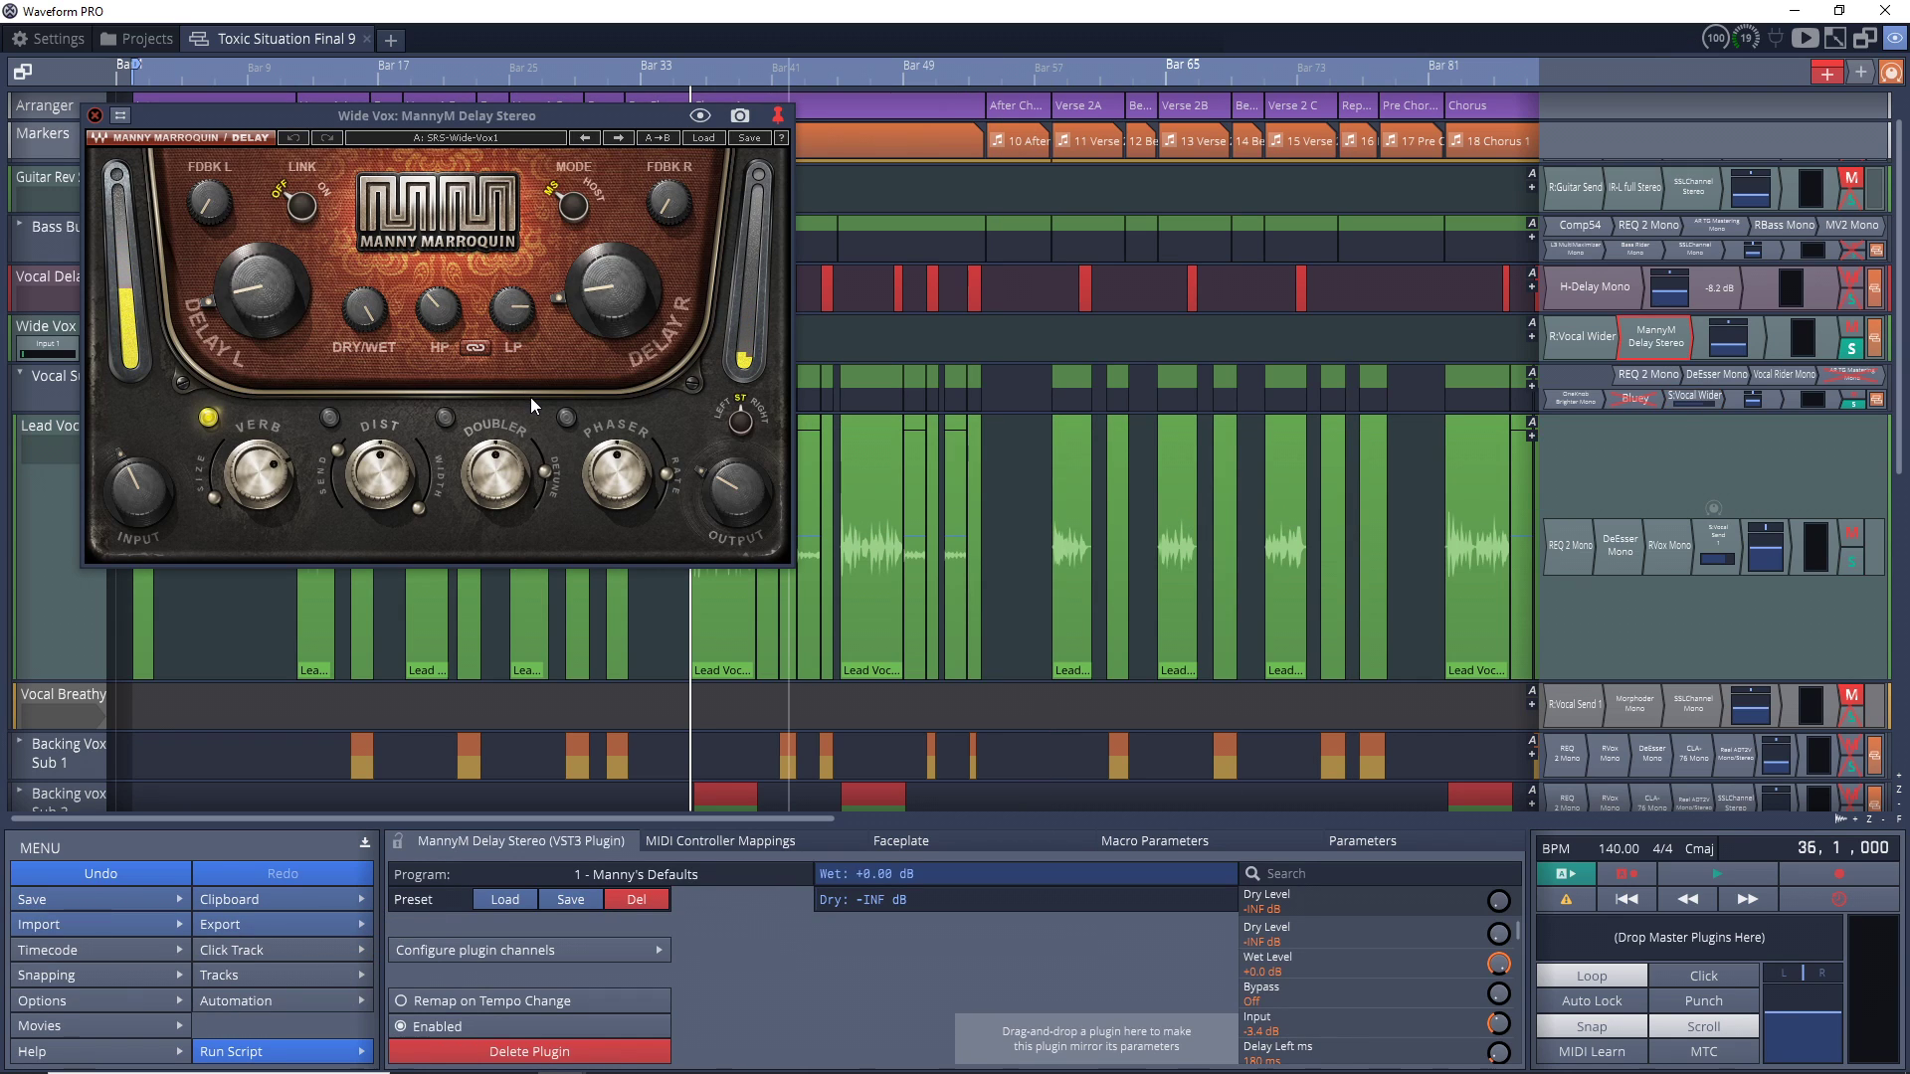
key("Escape")
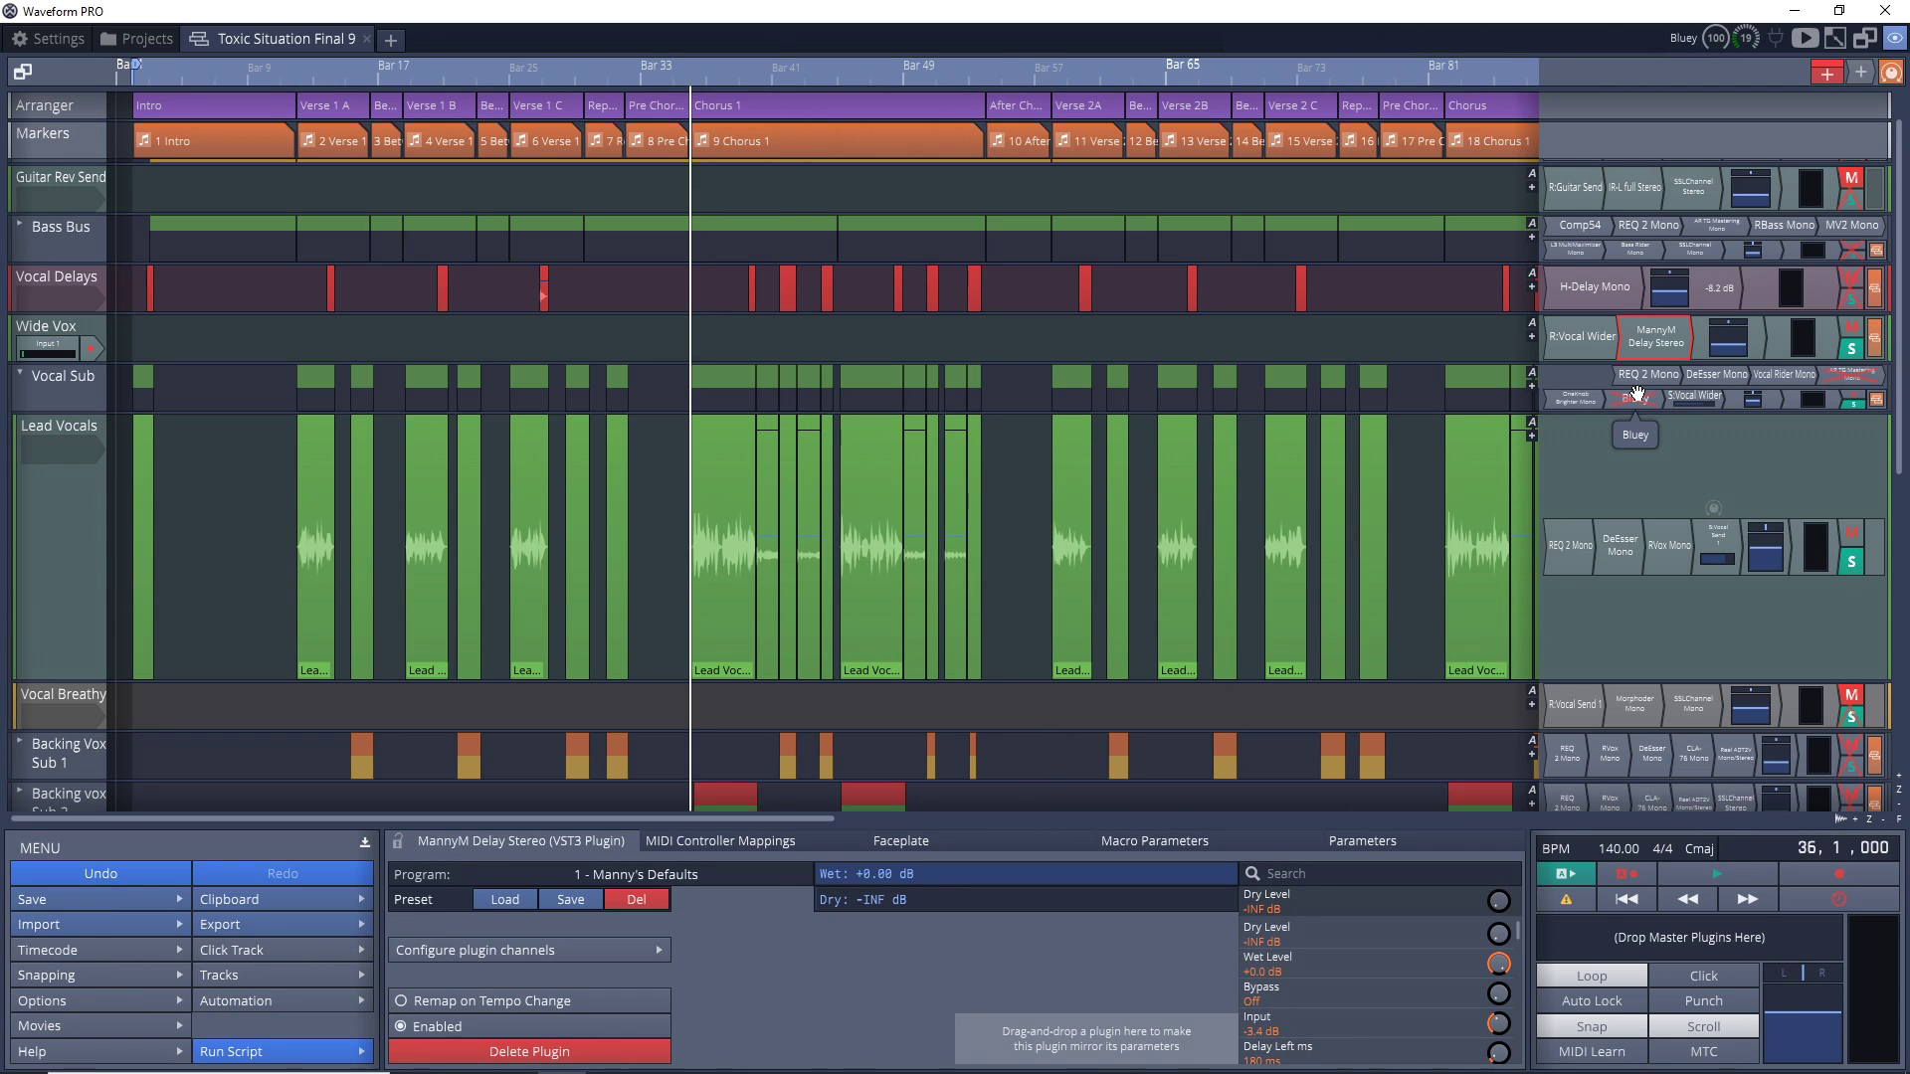